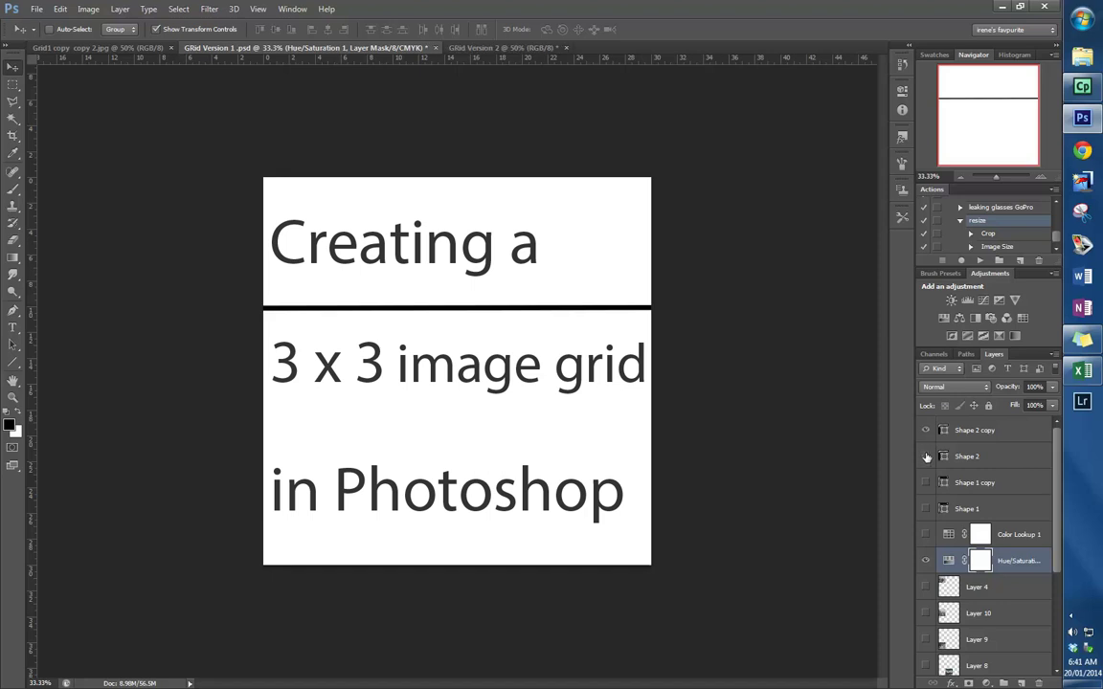
- Show the remaining horizontal and vertical grid line layers
left_click(925, 457)
left_click(925, 483)
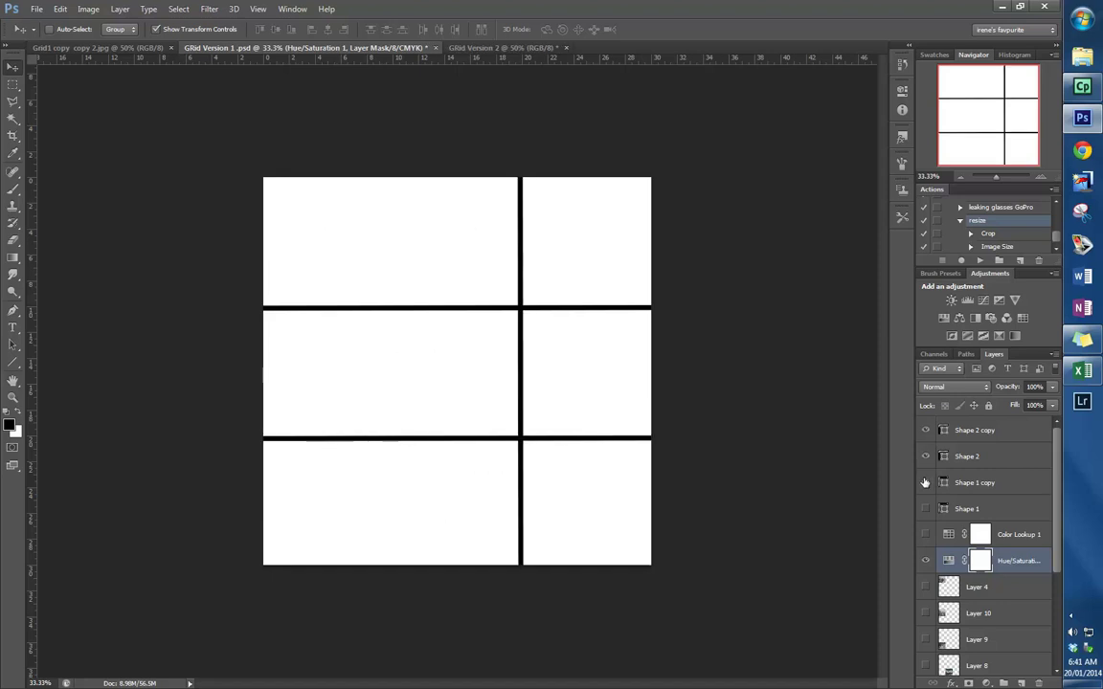
left_click(925, 509)
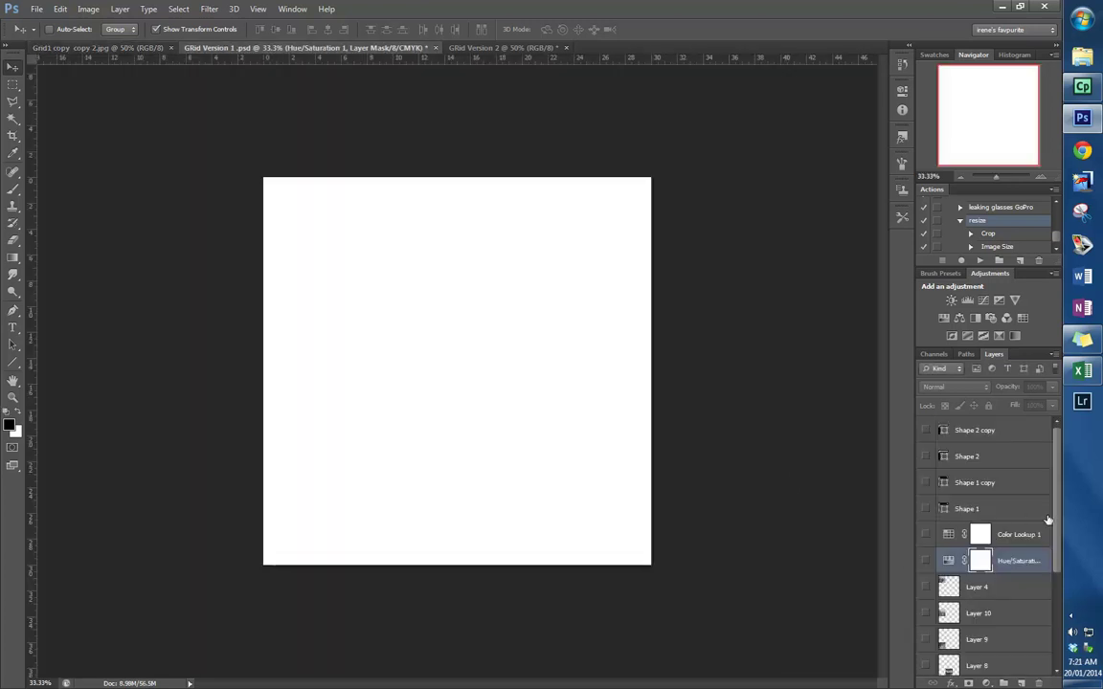
- Show the coastal photo layers: mountain, bird, waves, forest, wave shots, cliff and cyclist
left_click_drag(1054, 522, 1060, 661)
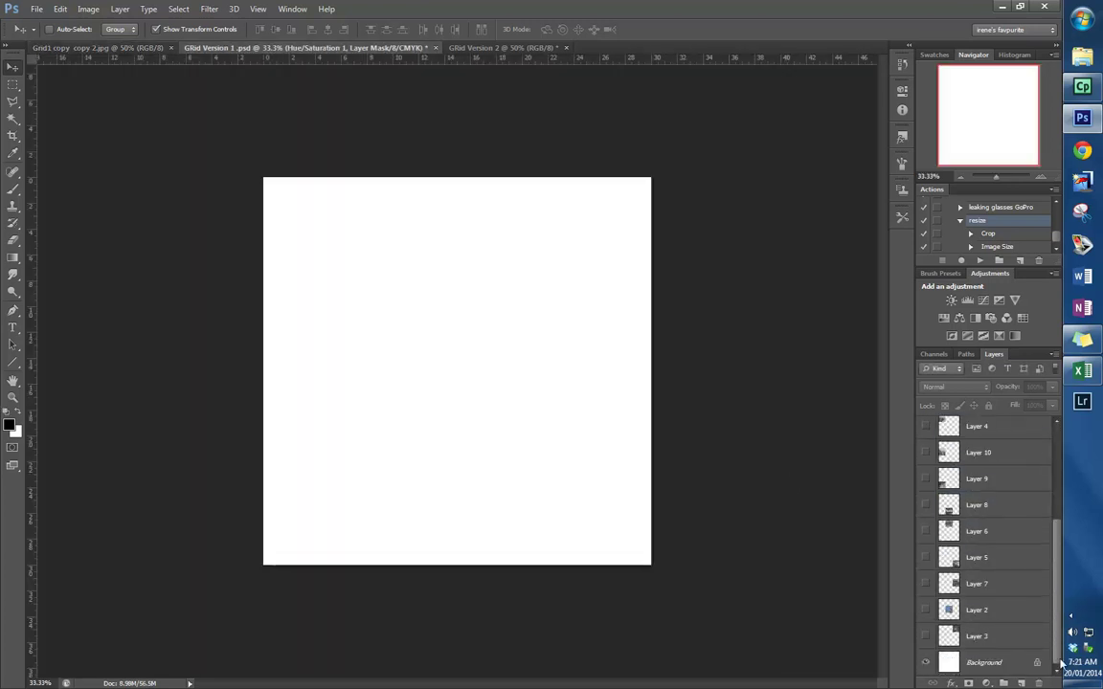
left_click(925, 636)
left_click(924, 610)
left_click(925, 559)
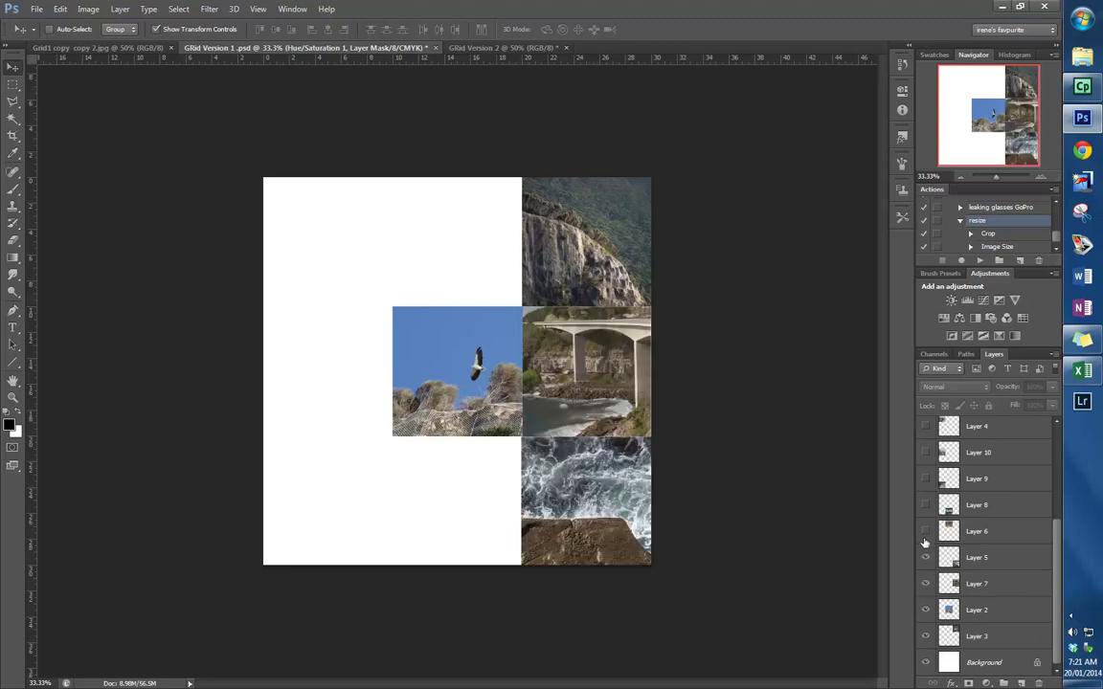
left_click(925, 531)
left_click(925, 505)
left_click(925, 478)
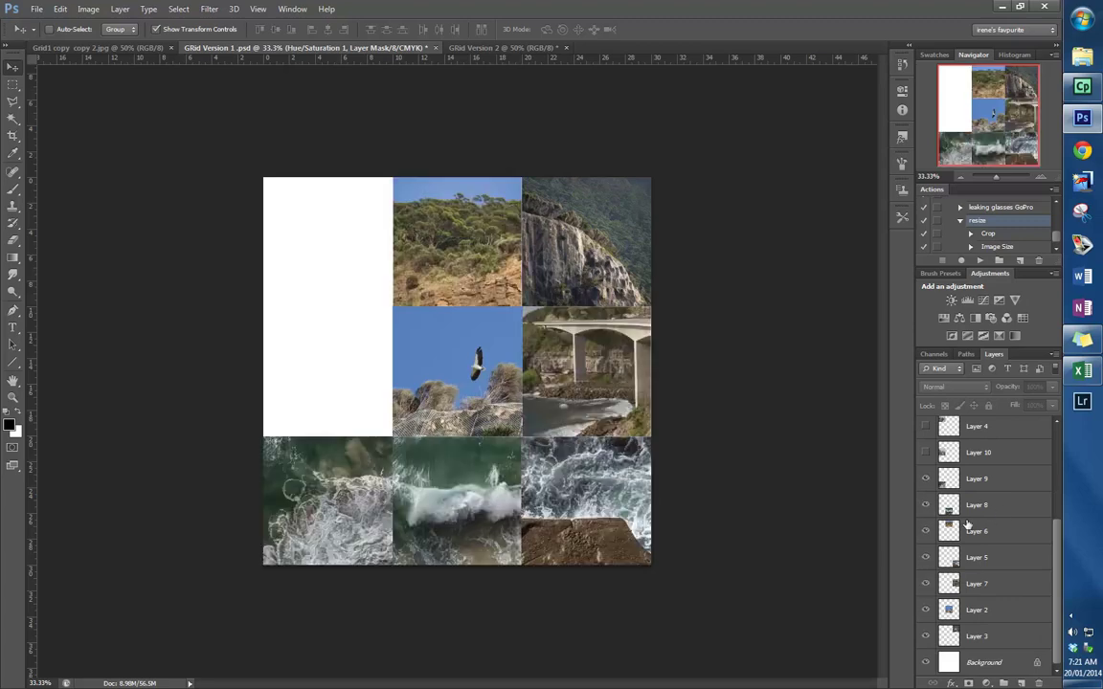
scroll(957, 525, "up", 1)
left_click(925, 531)
left_click(925, 504)
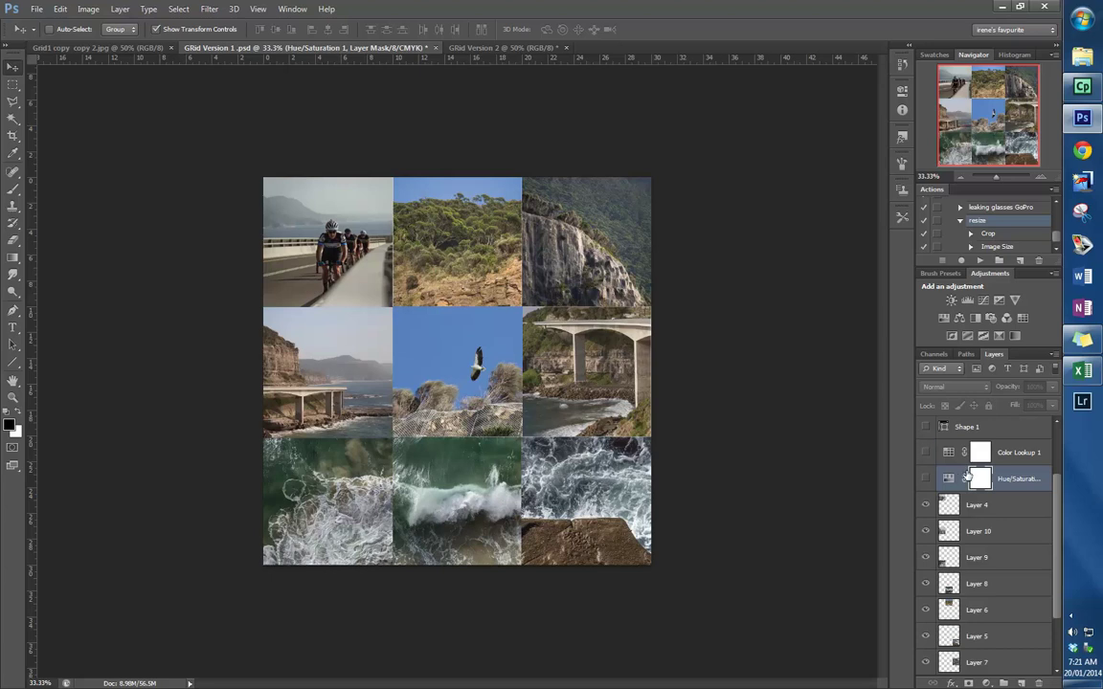
- Show the four divider Shape layers, then turn on Hue/Saturation and Color Lookup toning
scroll(925, 527, "up", 1)
left_click(925, 479)
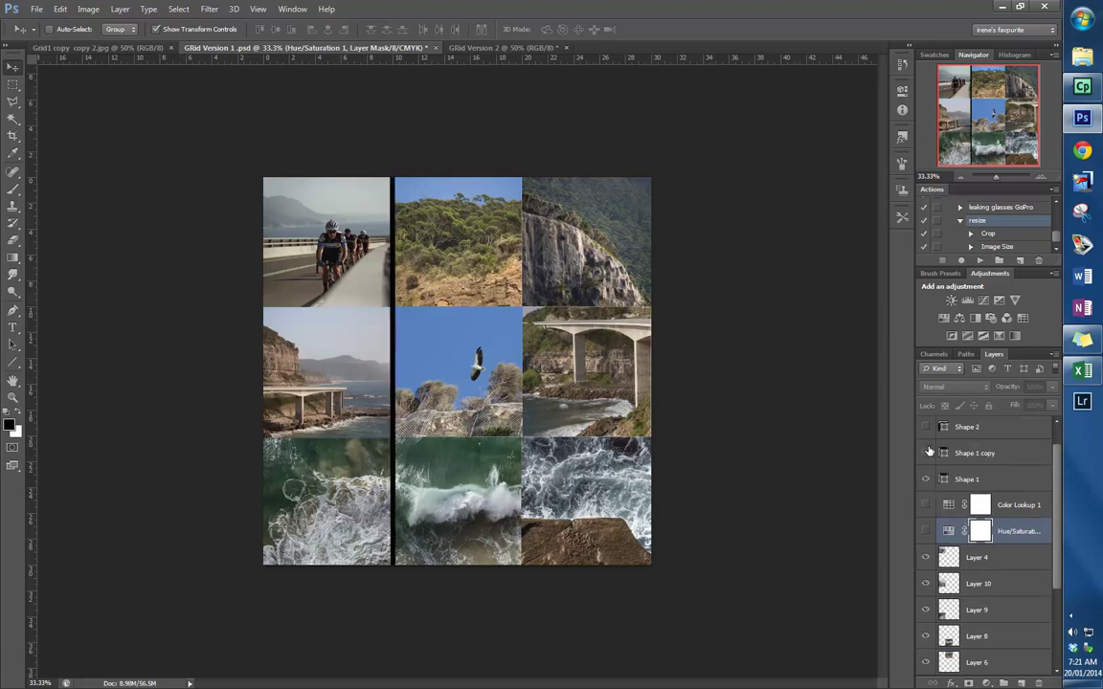
left_click(925, 453)
left_click(925, 427)
scroll(943, 464, "up", 1)
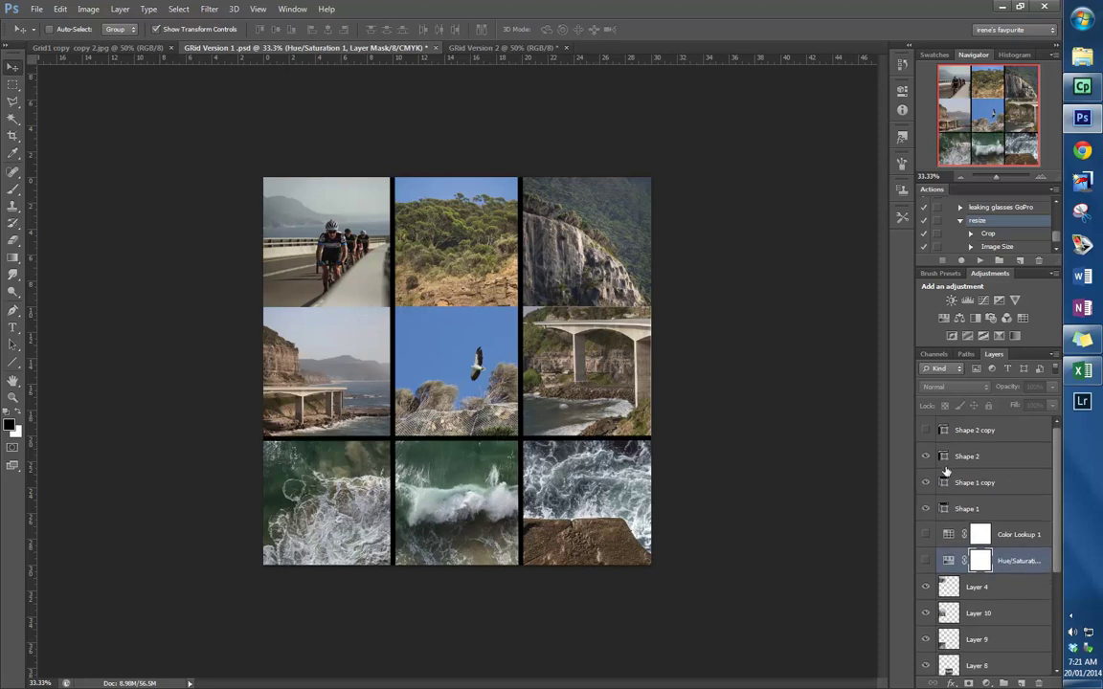
left_click(925, 430)
scroll(964, 561, "down", 1)
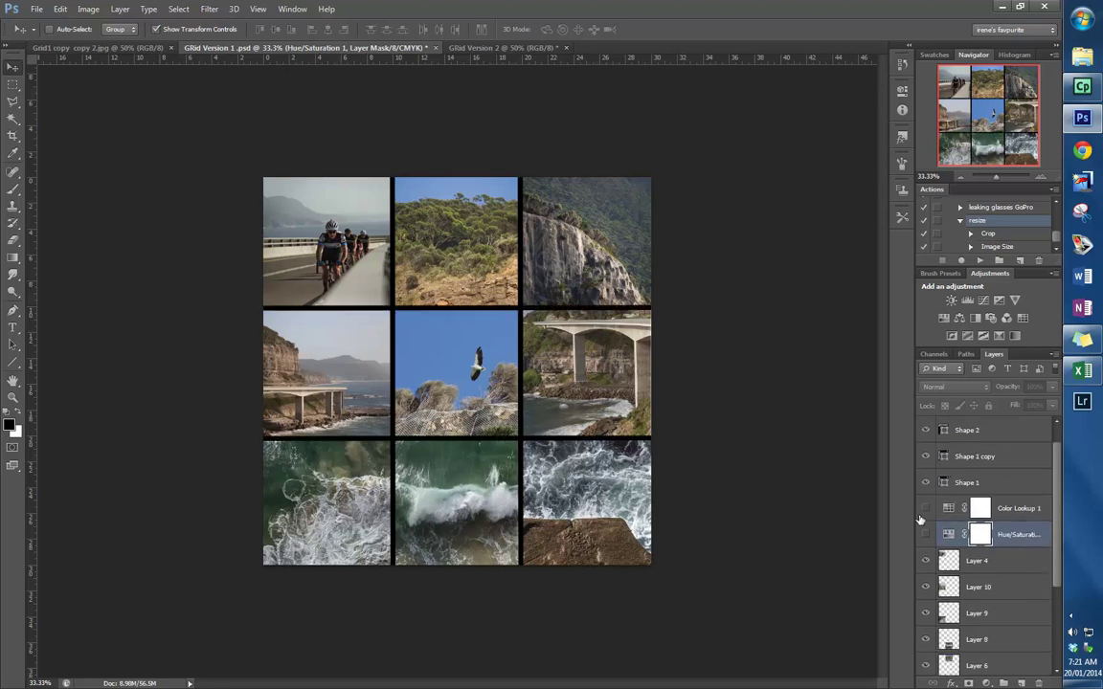
left_click(925, 534)
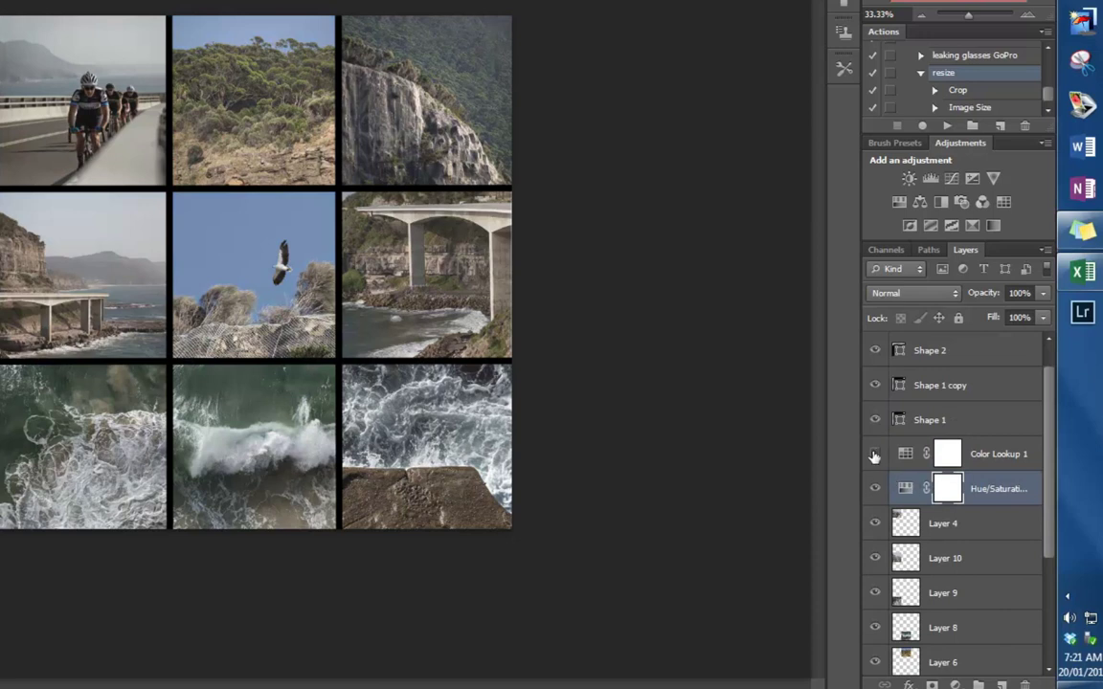
left_click(874, 456)
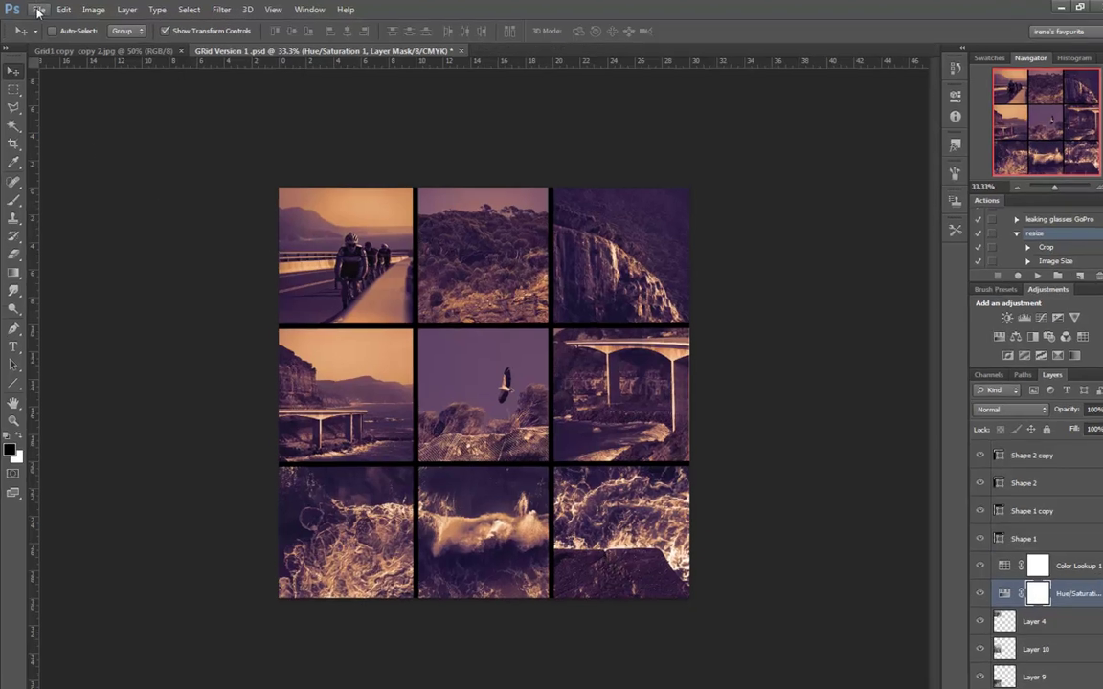
- Create a new 30.01 × 30.01 cm, 150 ppi RGB blank document via File > New
left_click(36, 9)
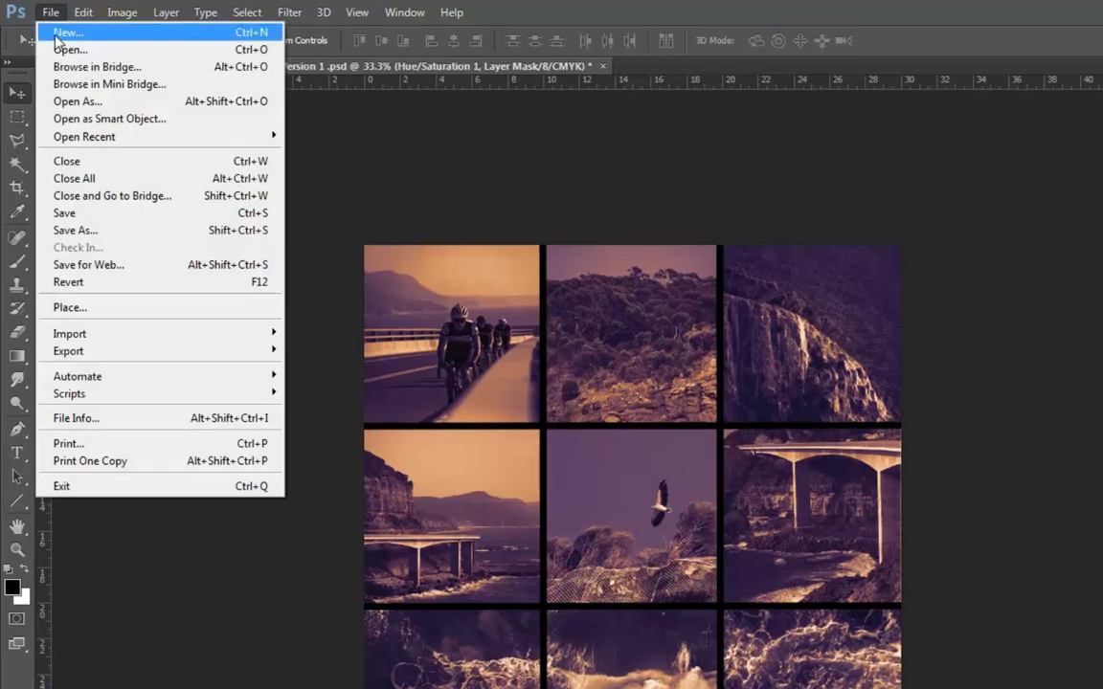
left_click(57, 36)
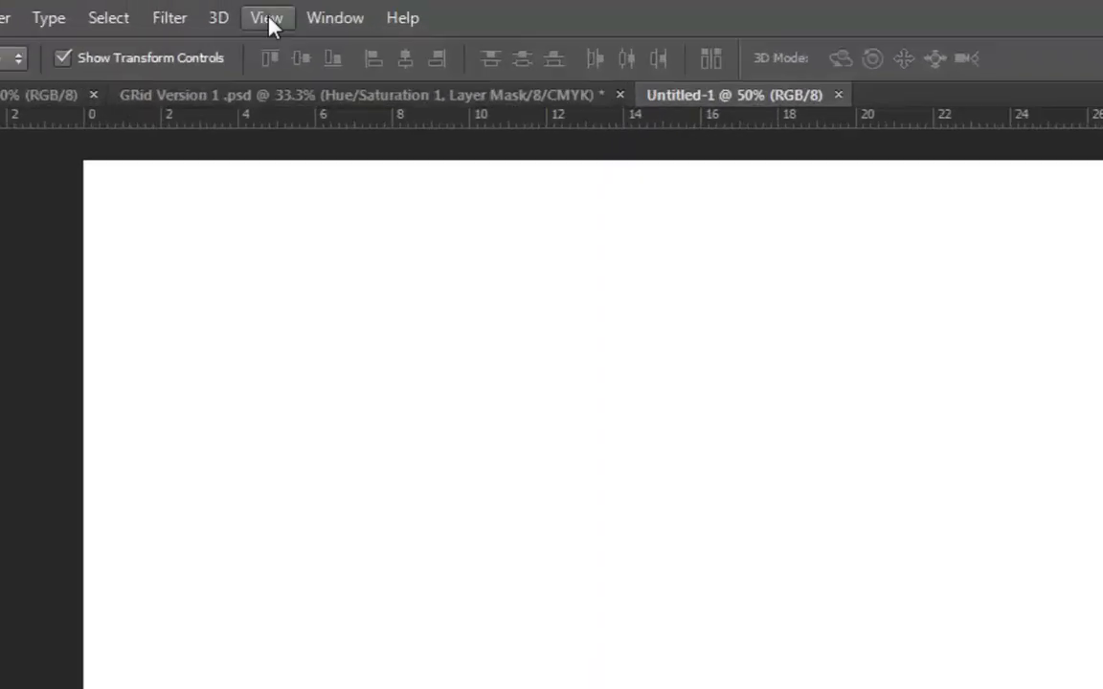
- Drag two horizontal and two vertical guides from the rulers to about 10 cm and 20 cm
left_click(269, 3)
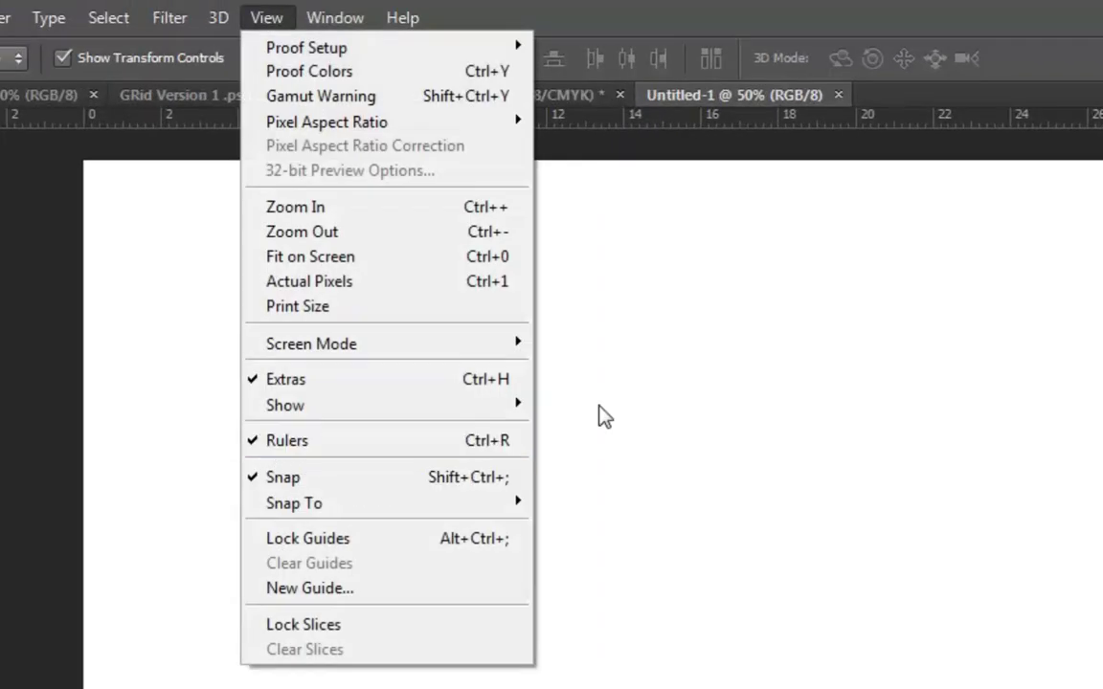
left_click(751, 296)
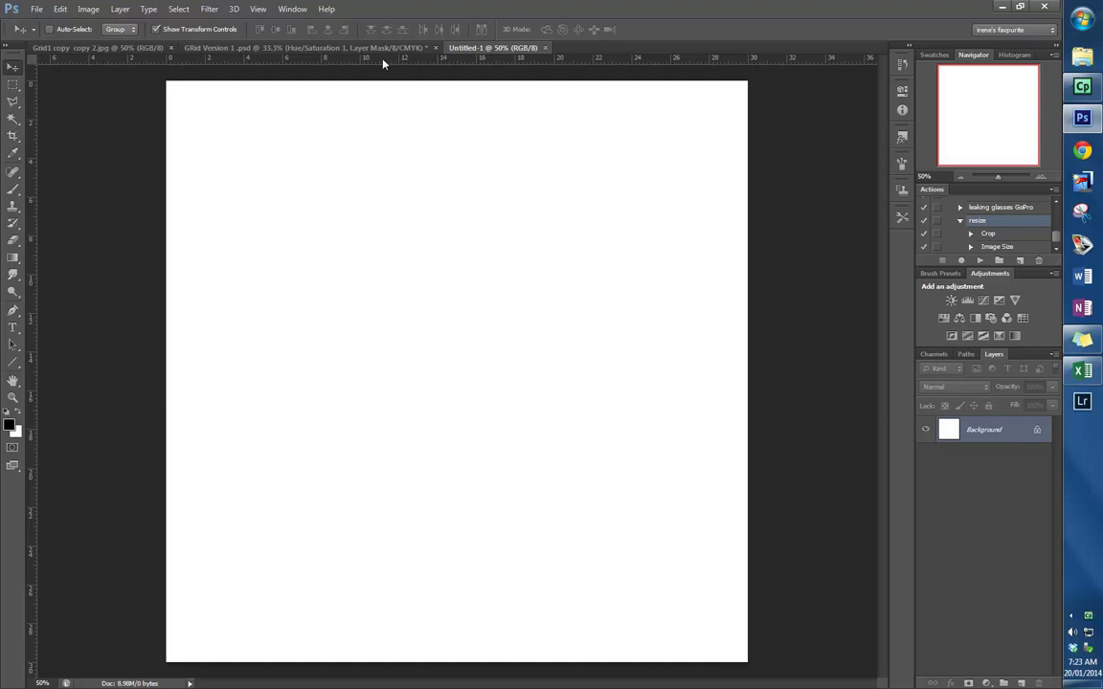
left_click_drag(382, 61, 364, 468)
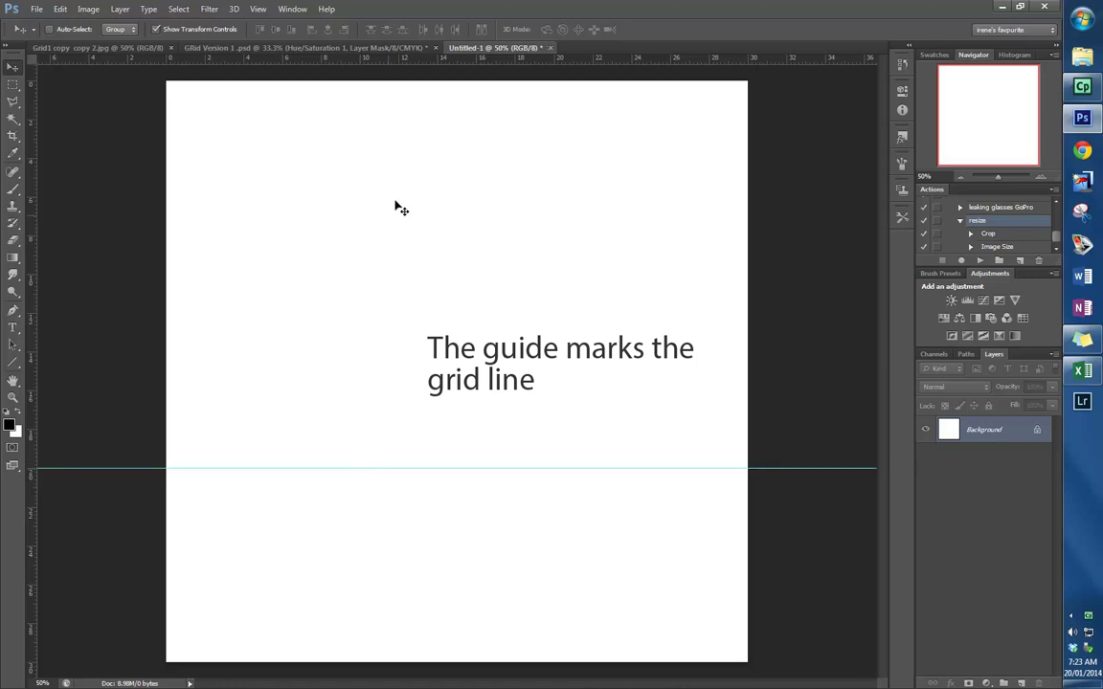
left_click_drag(388, 59, 388, 275)
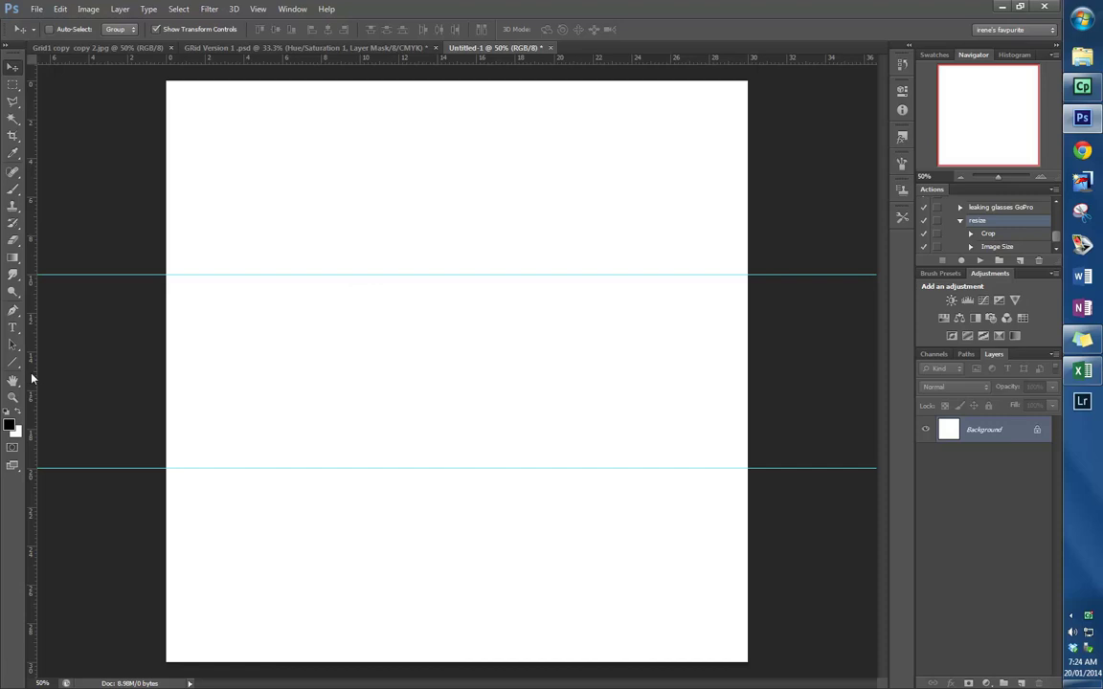
left_click_drag(32, 379, 360, 379)
left_click_drag(32, 416, 553, 407)
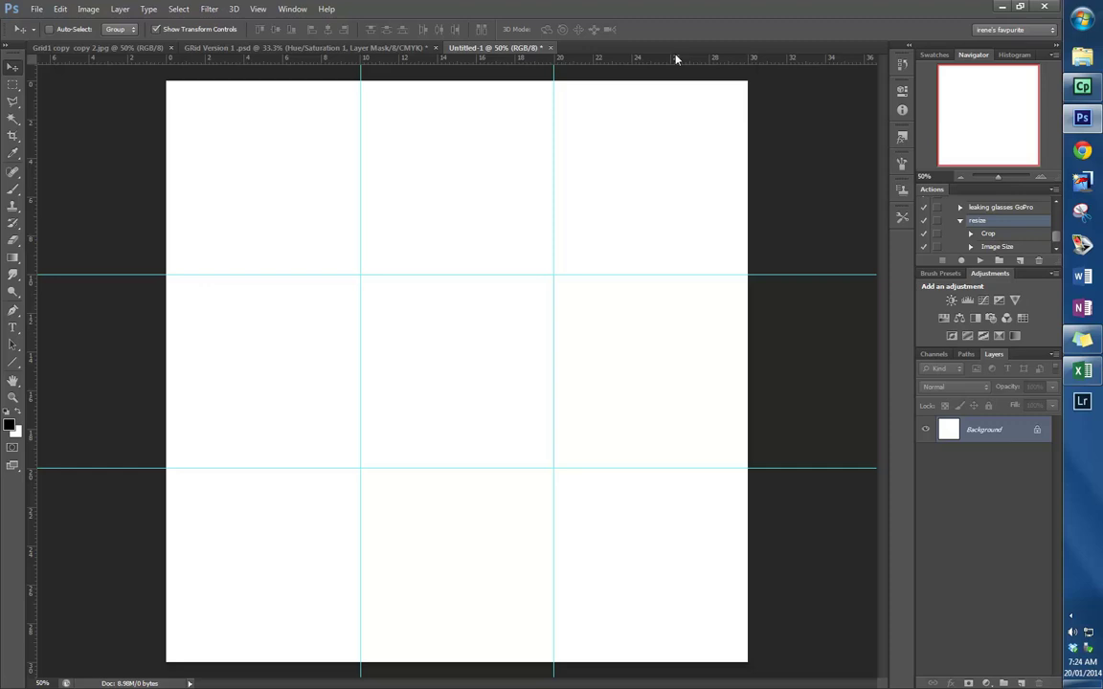
- Confirm Centimeters as the ruler unit in Preferences > Units & Rulers
left_click(62, 11)
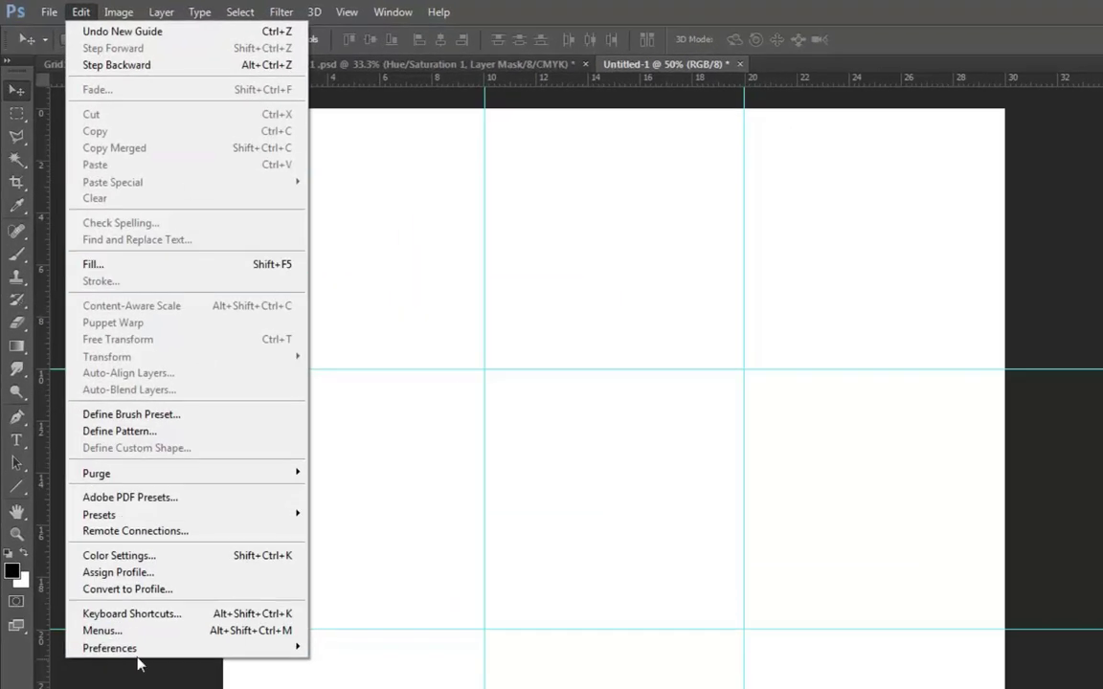
mouse_move(96, 537)
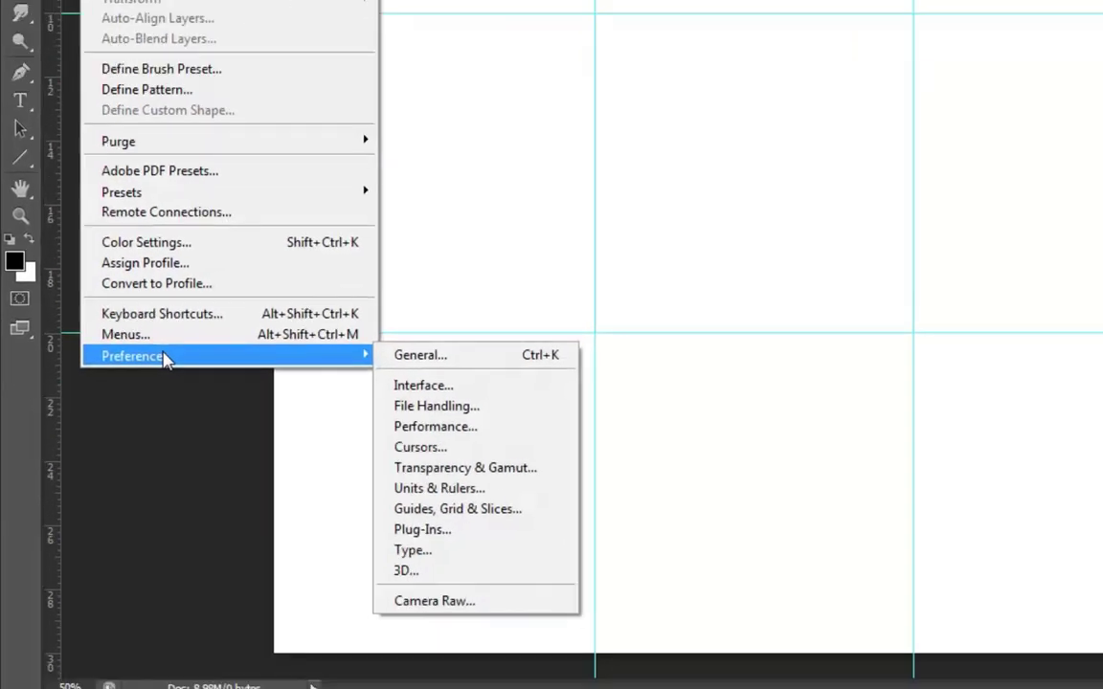
left_click(461, 510)
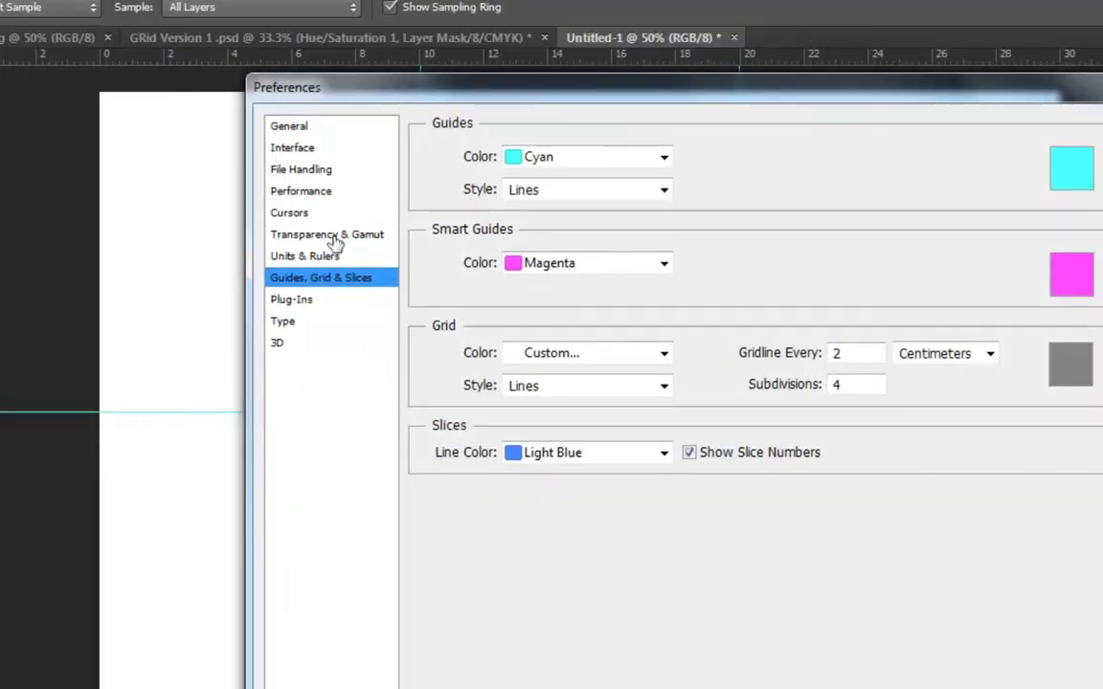
left_click(305, 256)
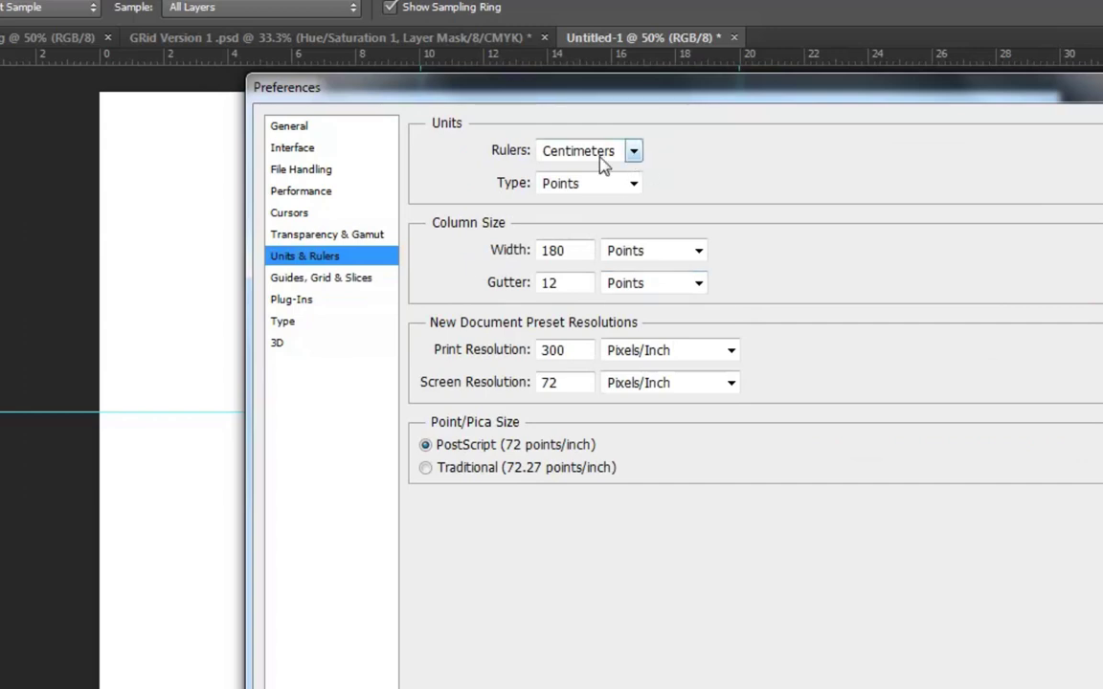
left_click(633, 151)
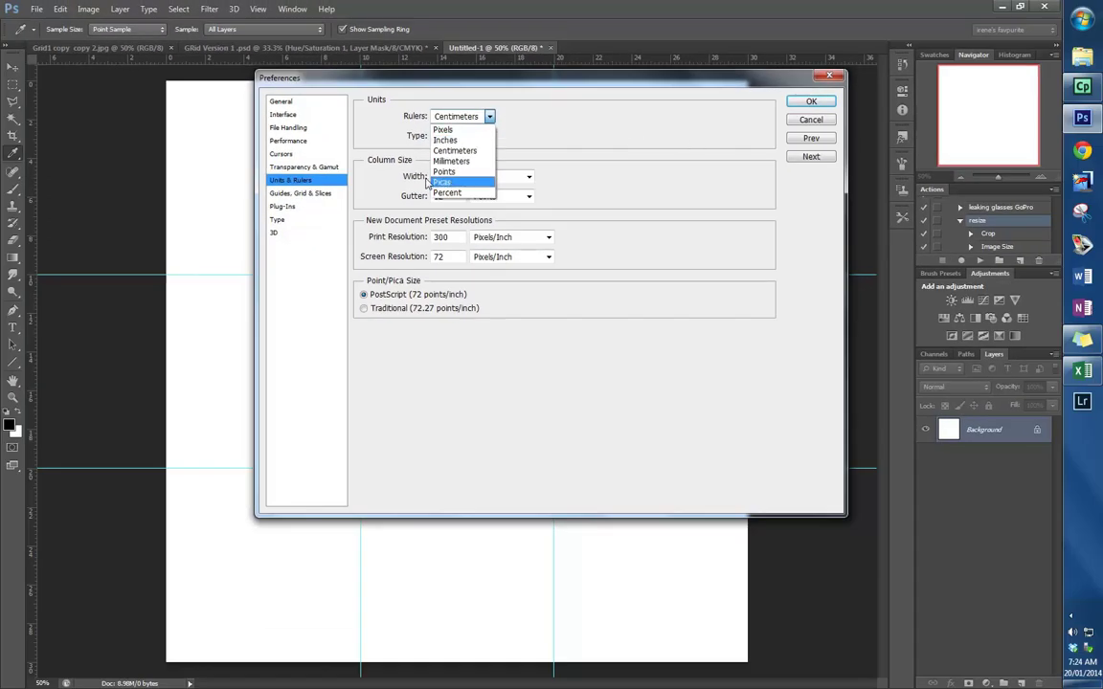
left_click(969, 164)
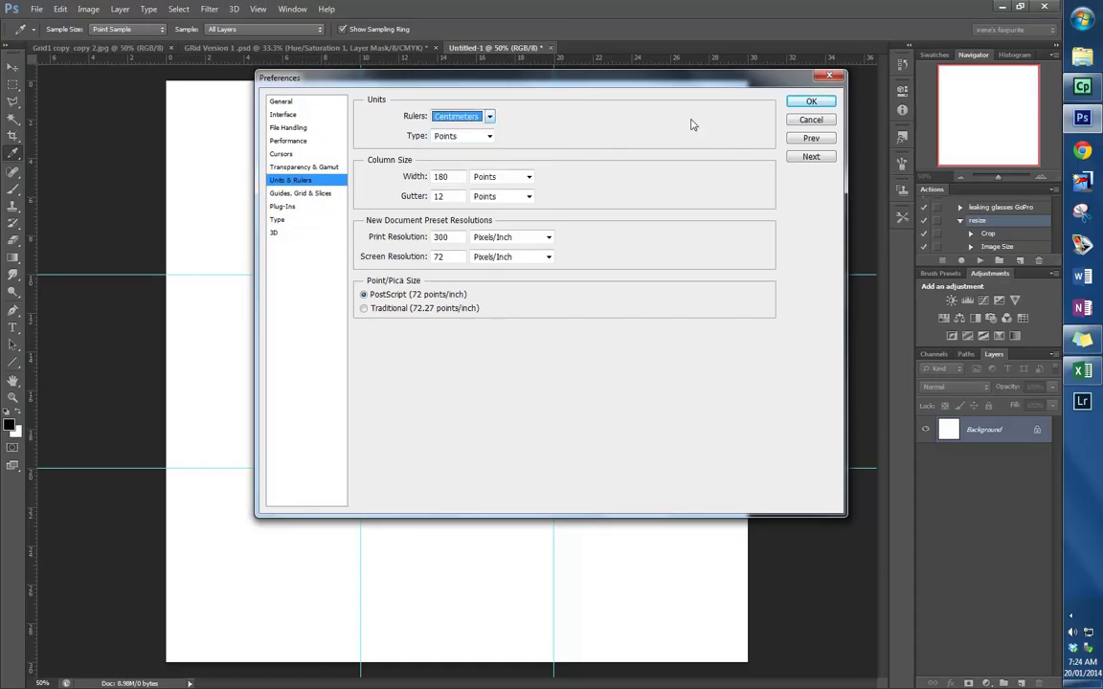
left_click(804, 103)
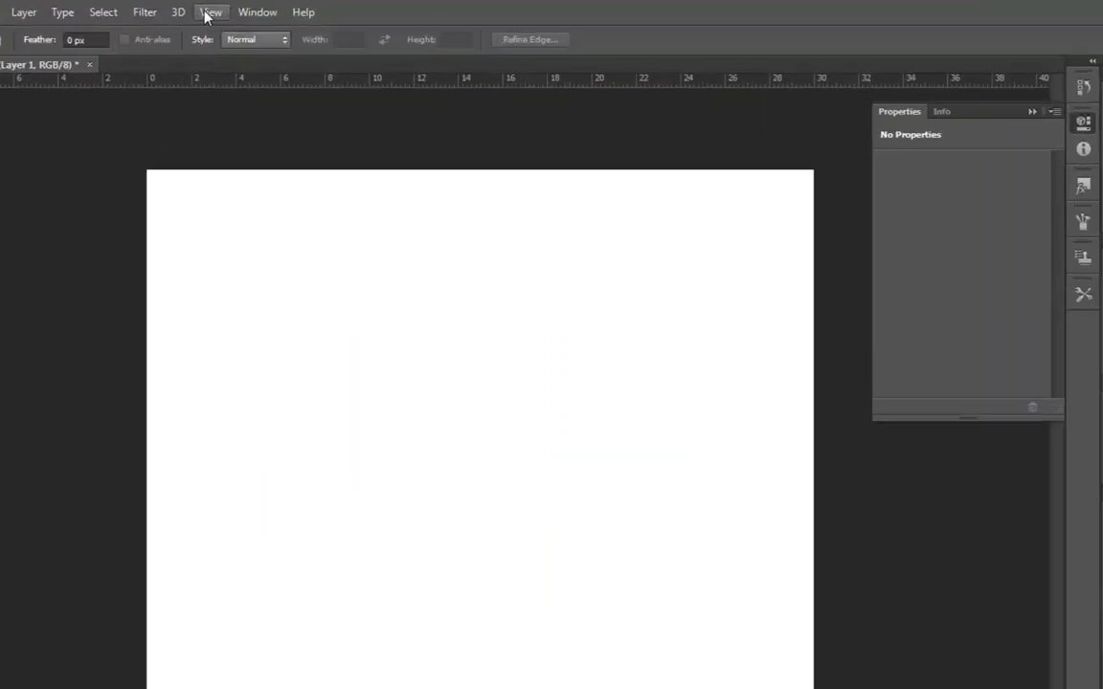
- Add a horizontal guide at exactly 10 cm with View > New Guide
left_click(258, 8)
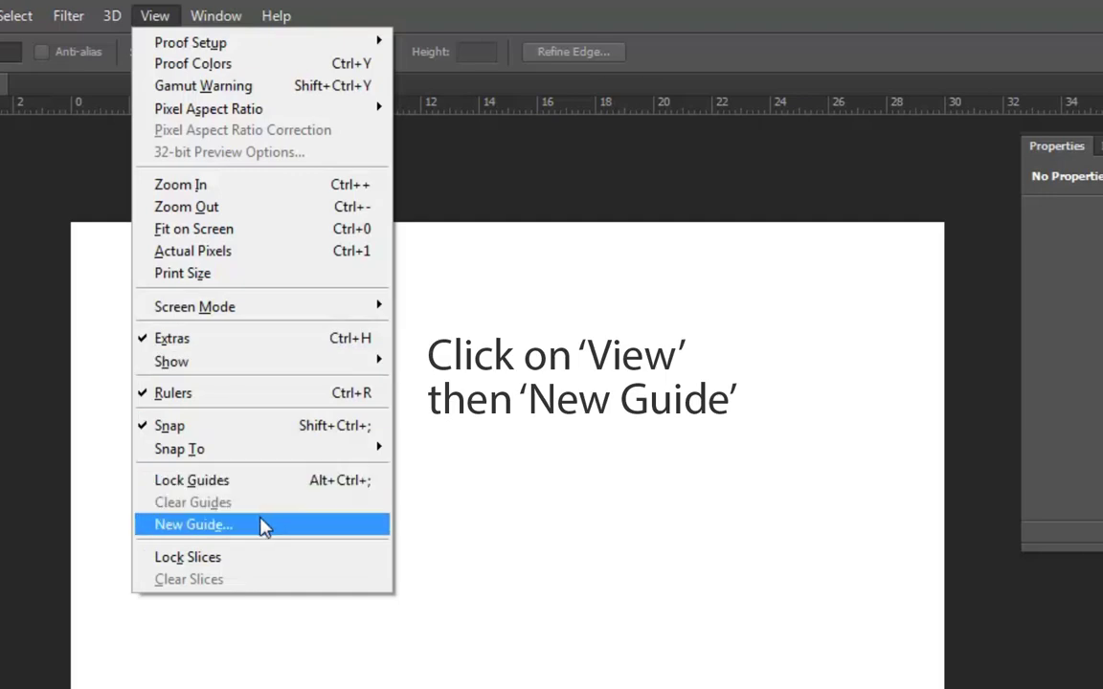
left_click(228, 531)
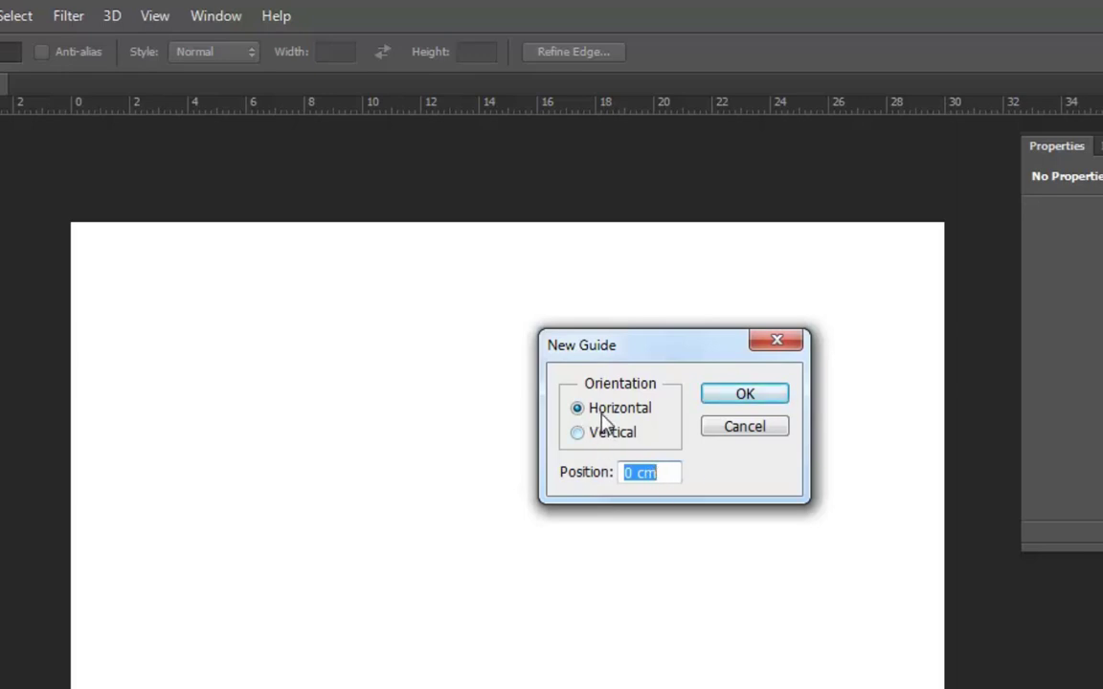
double_click(636, 469)
type("10")
left_click(745, 395)
- Add a vertical guide at exactly 10 cm with View > New Guide
left_click(143, 21)
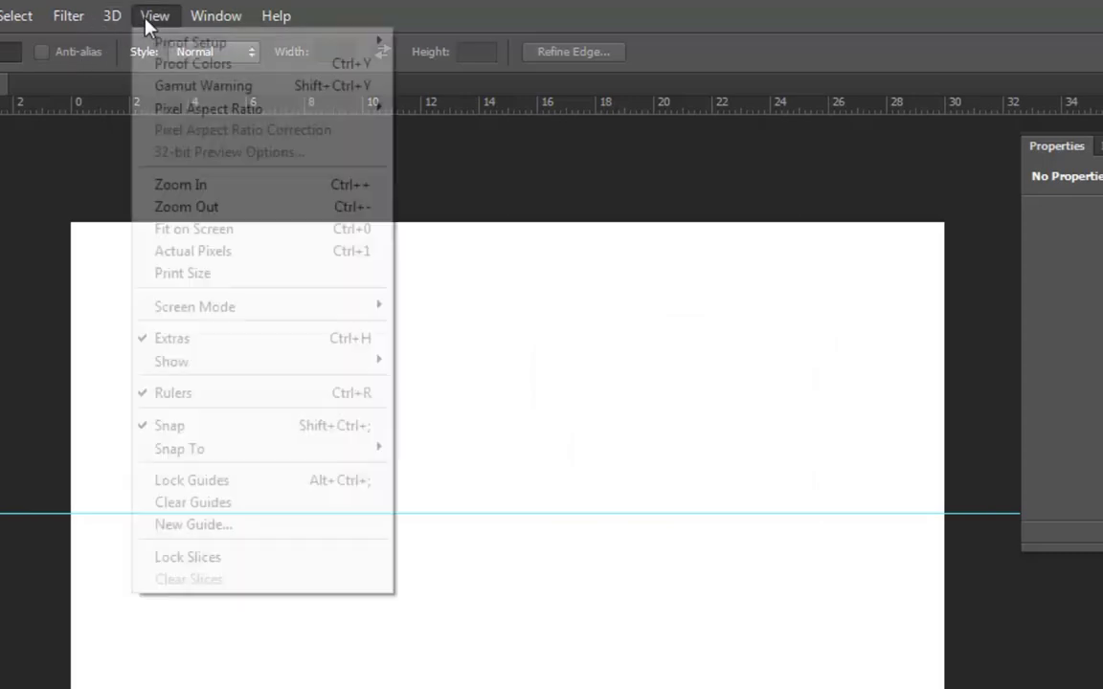
left_click(273, 539)
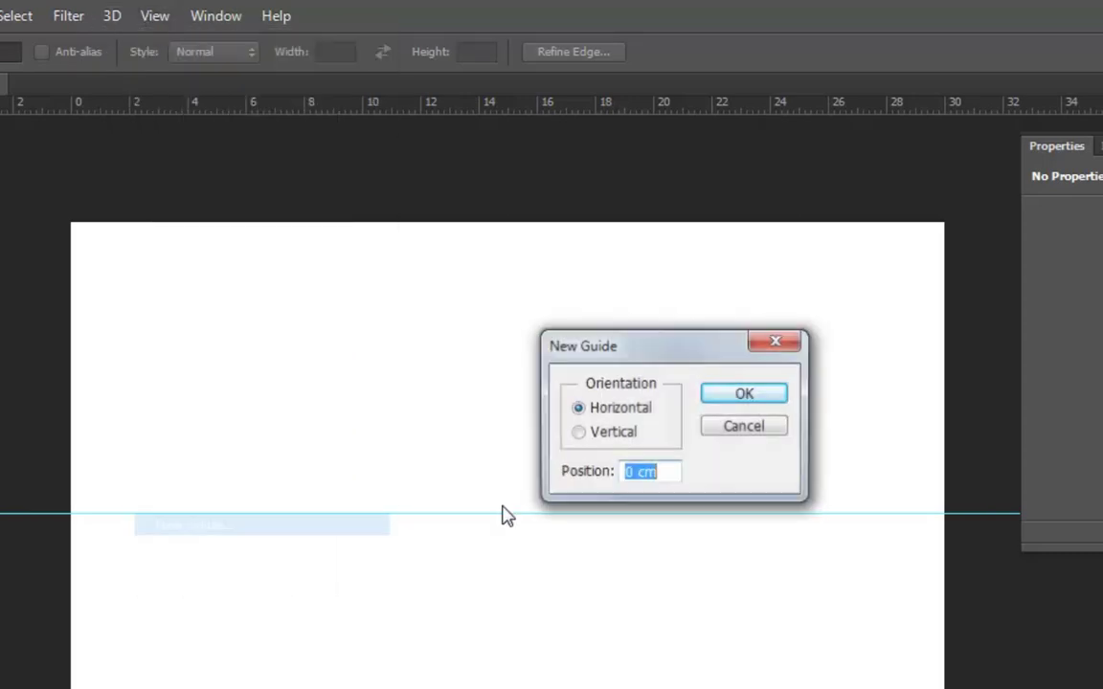
left_click(579, 433)
left_click(625, 472)
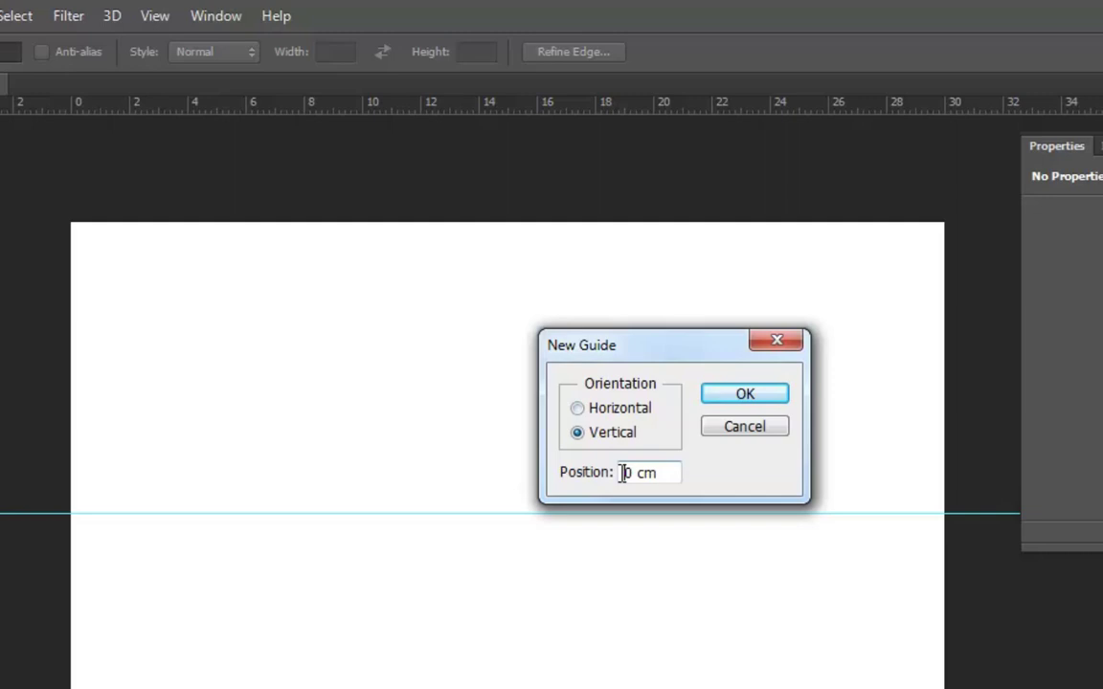
type("1")
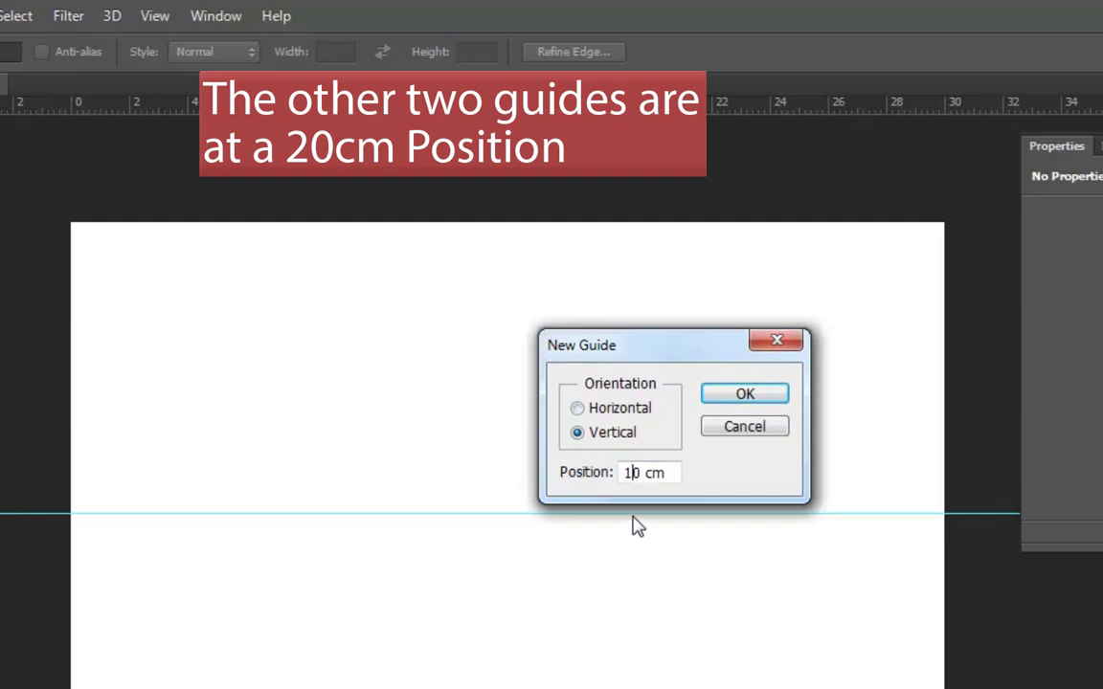
left_click(748, 398)
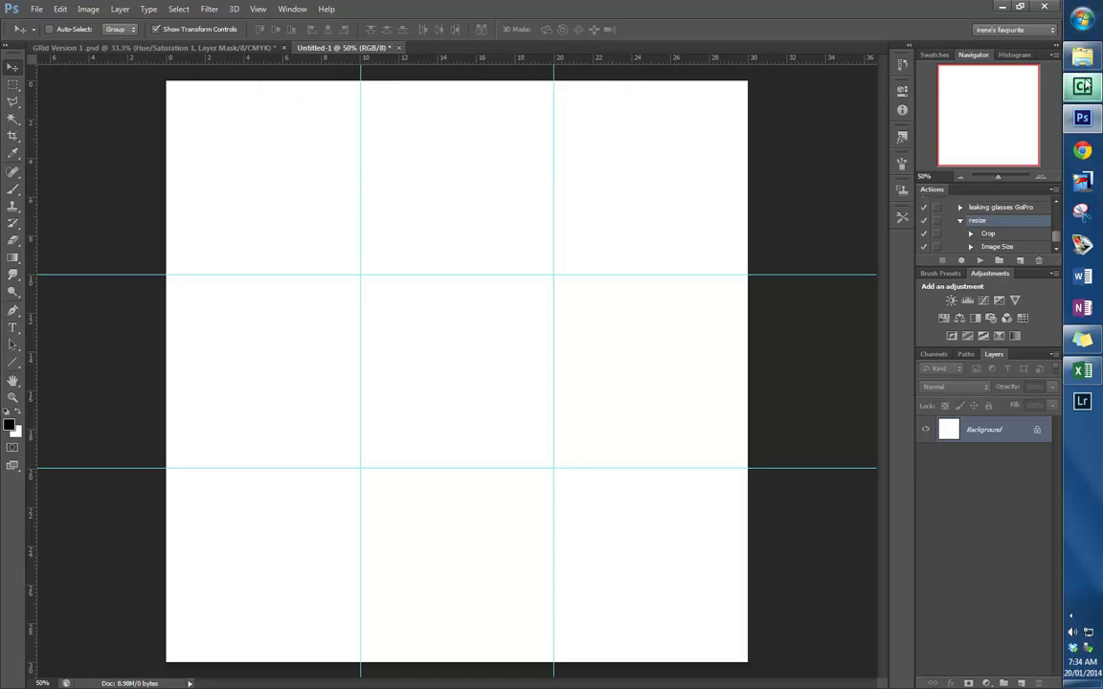
- From the File > Open dialog, create a new folder named 'Grid size' inside GRID IMAGES
left_click(36, 12)
left_click(43, 35)
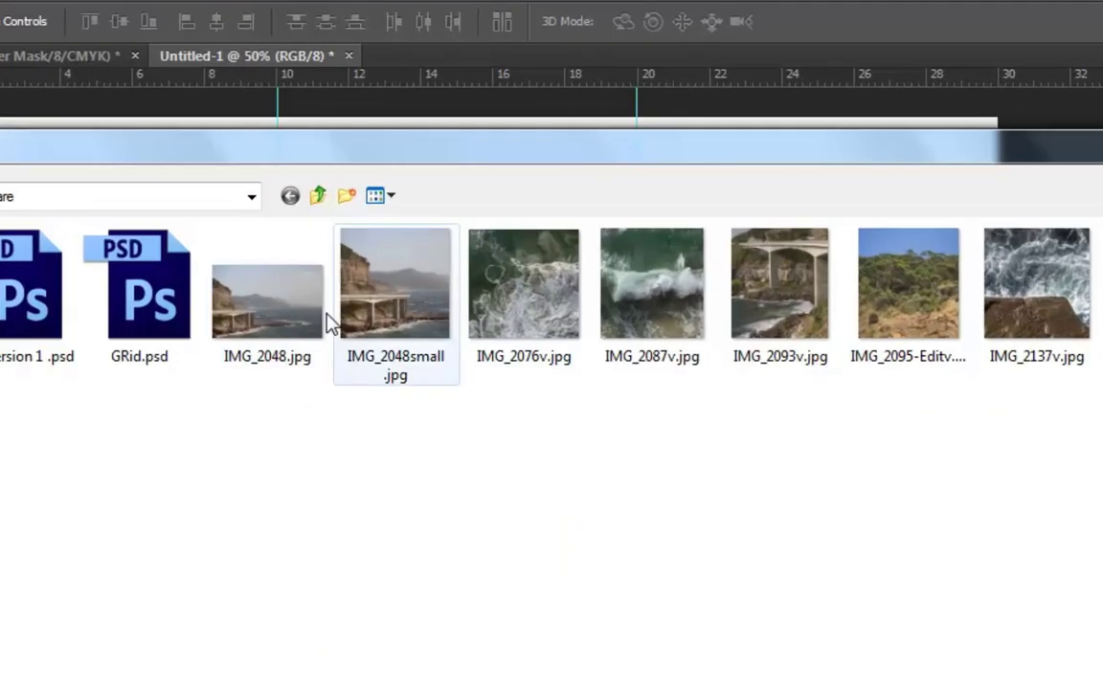
left_click(316, 198)
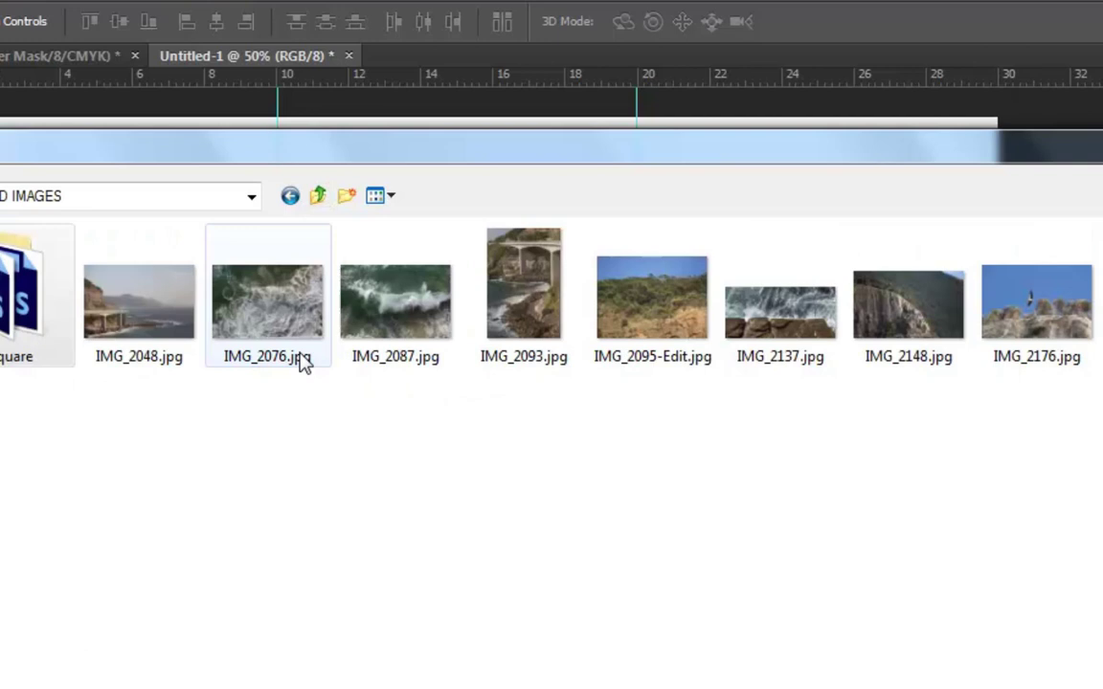
left_click(143, 329)
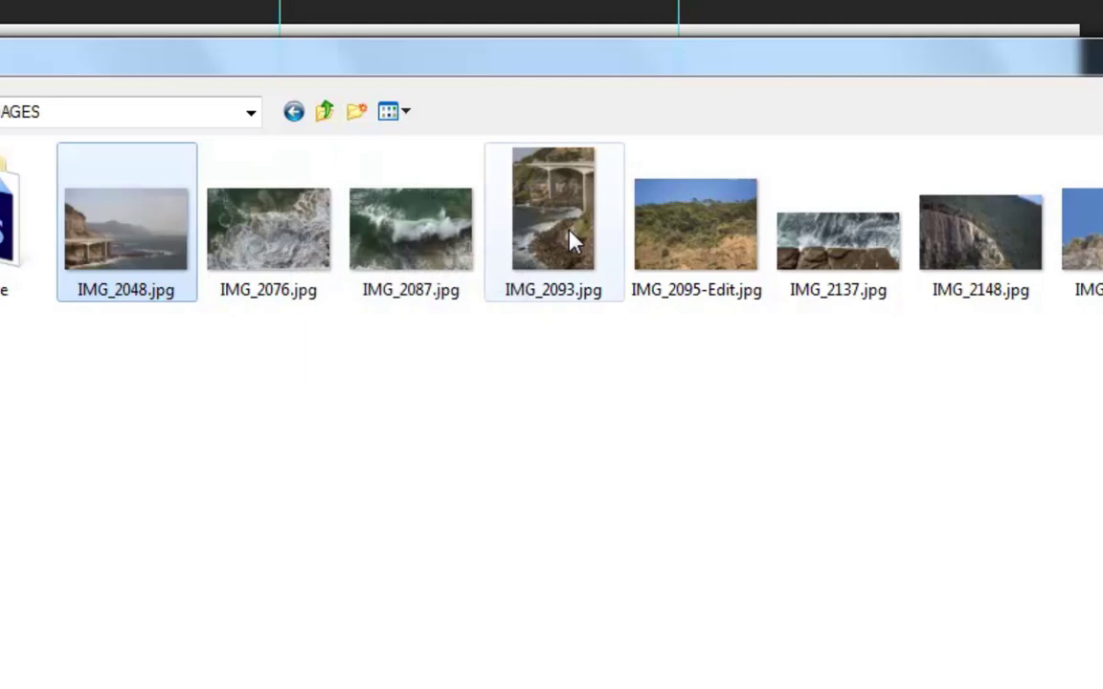
mouse_move(572, 238)
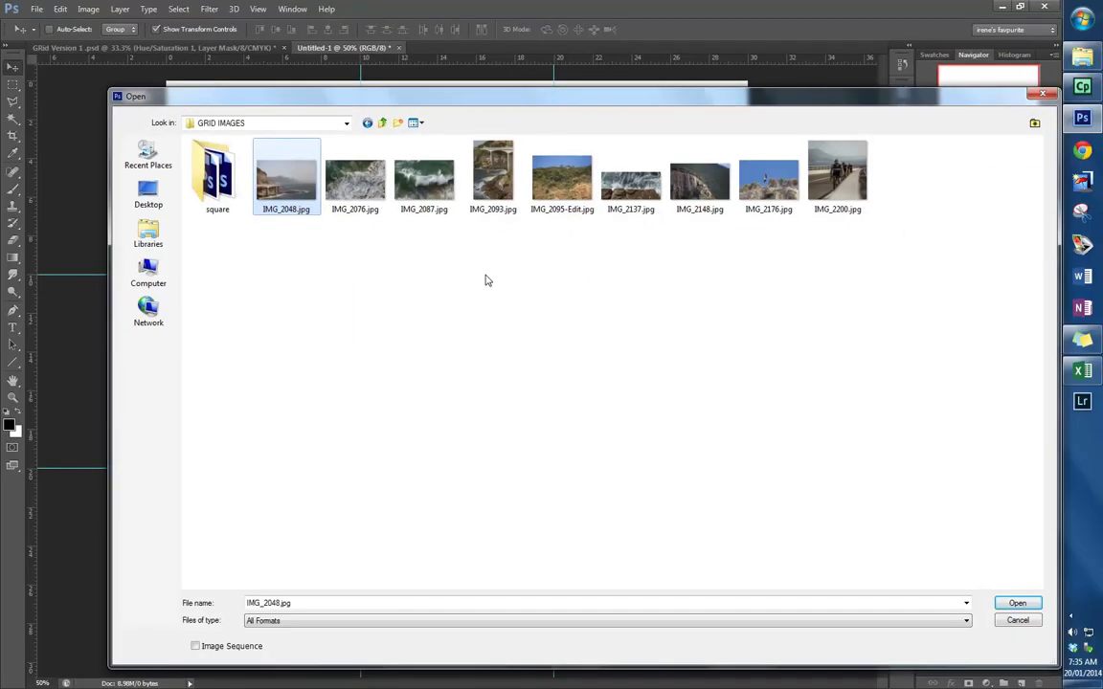
right_click(535, 433)
mouse_move(421, 432)
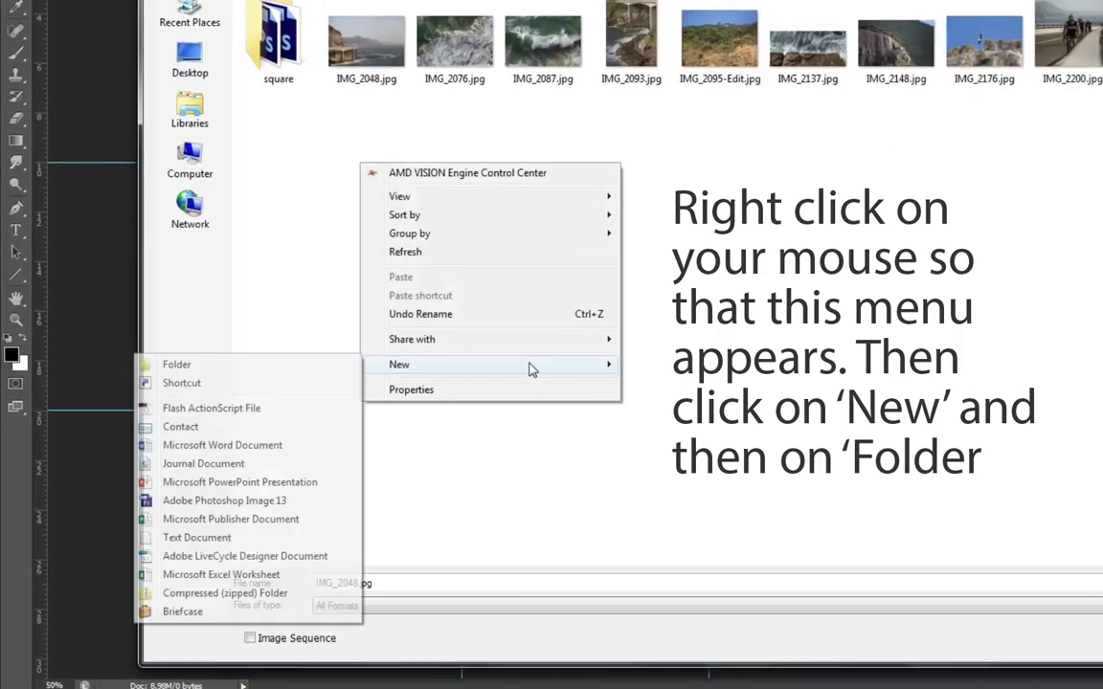
left_click(219, 437)
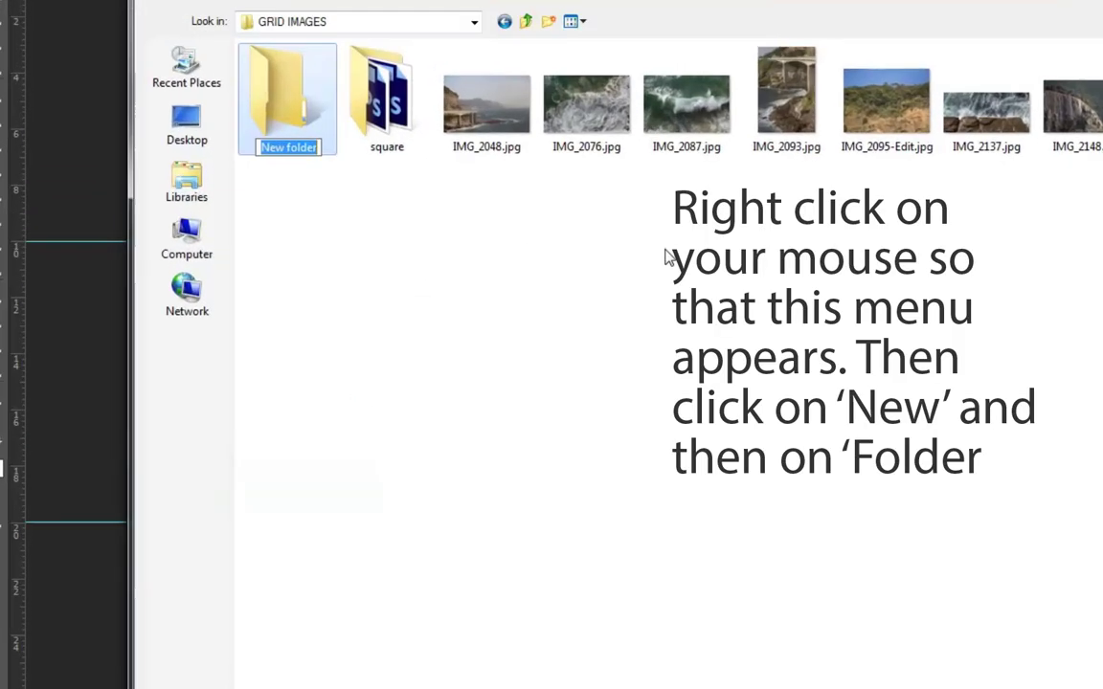
type("Grid")
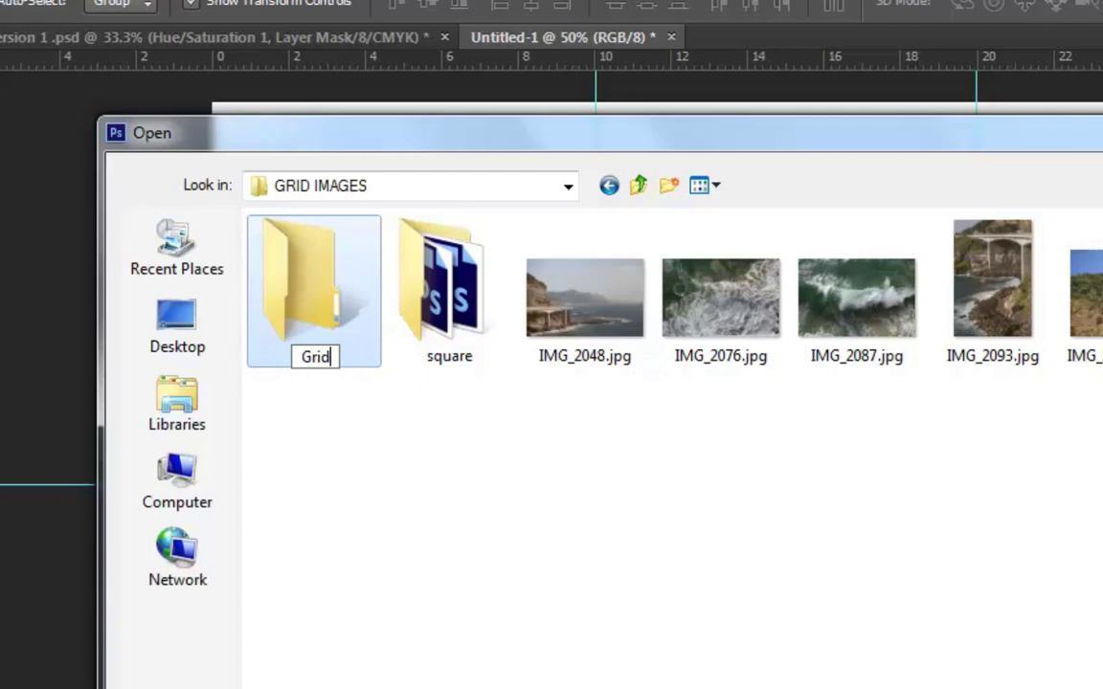
type(" size")
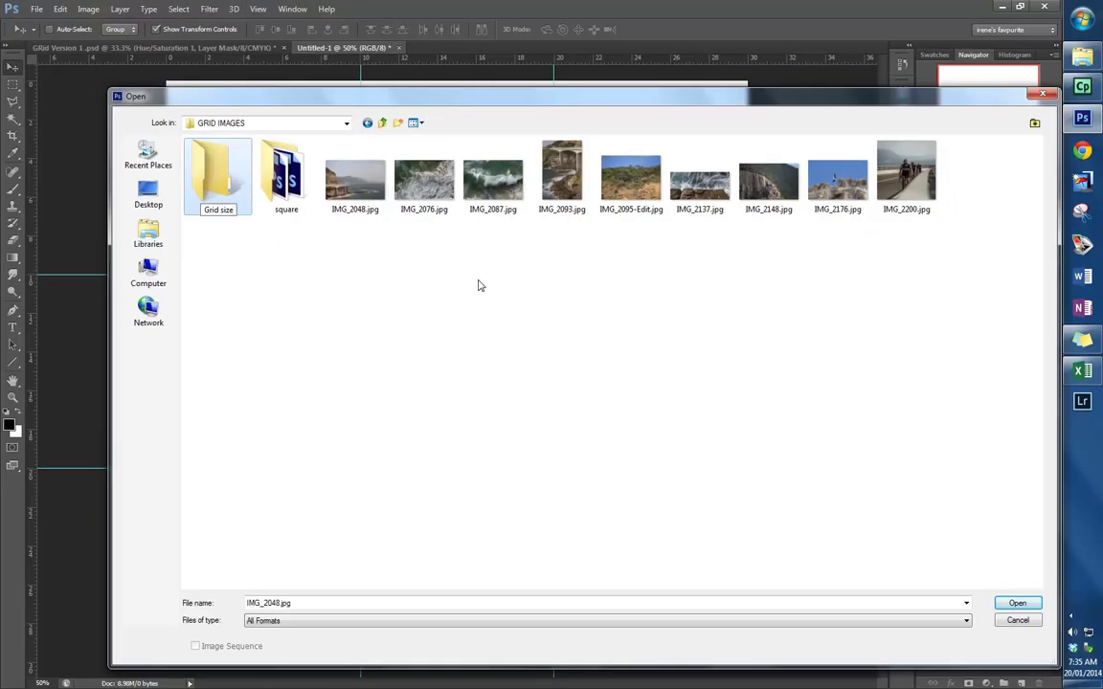
left_click(480, 286)
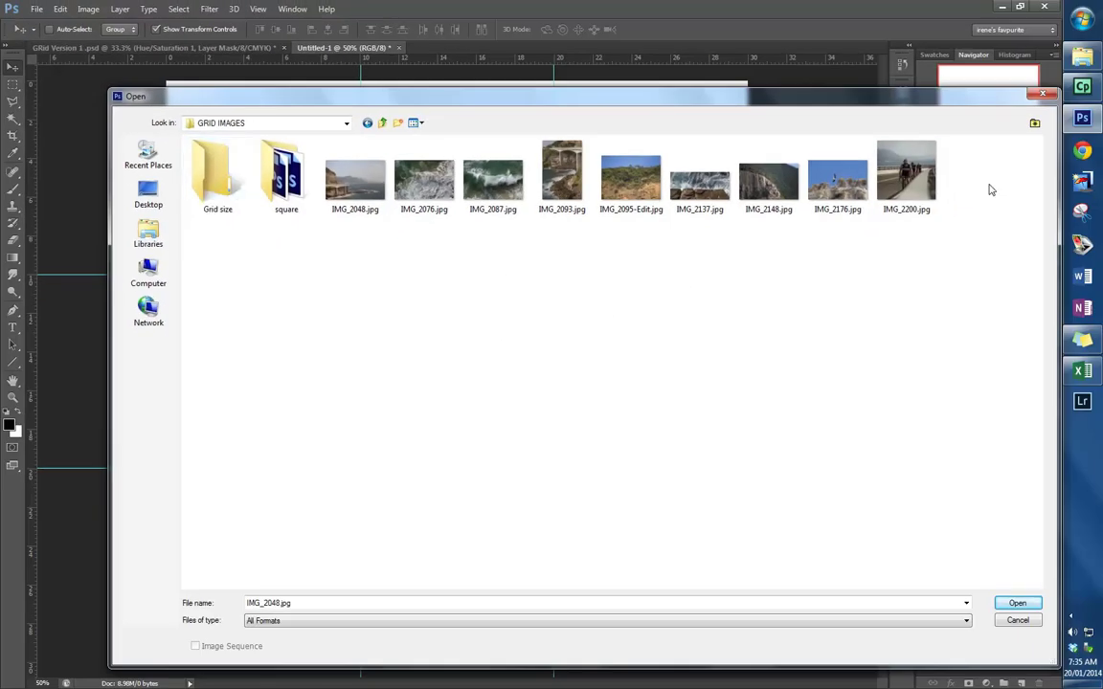
- Copy the nine photos into the Grid size folder and begin renaming IMG_2048.jpg
left_click_drag(970, 251, 356, 180)
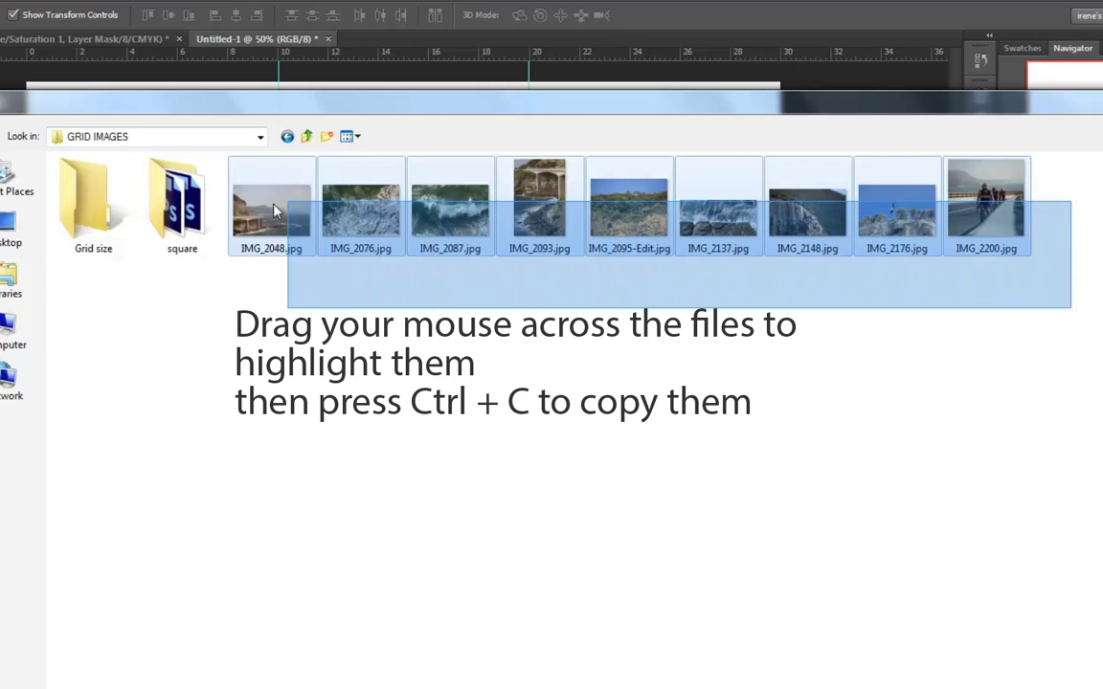
left_click_drag(274, 210, 270, 207)
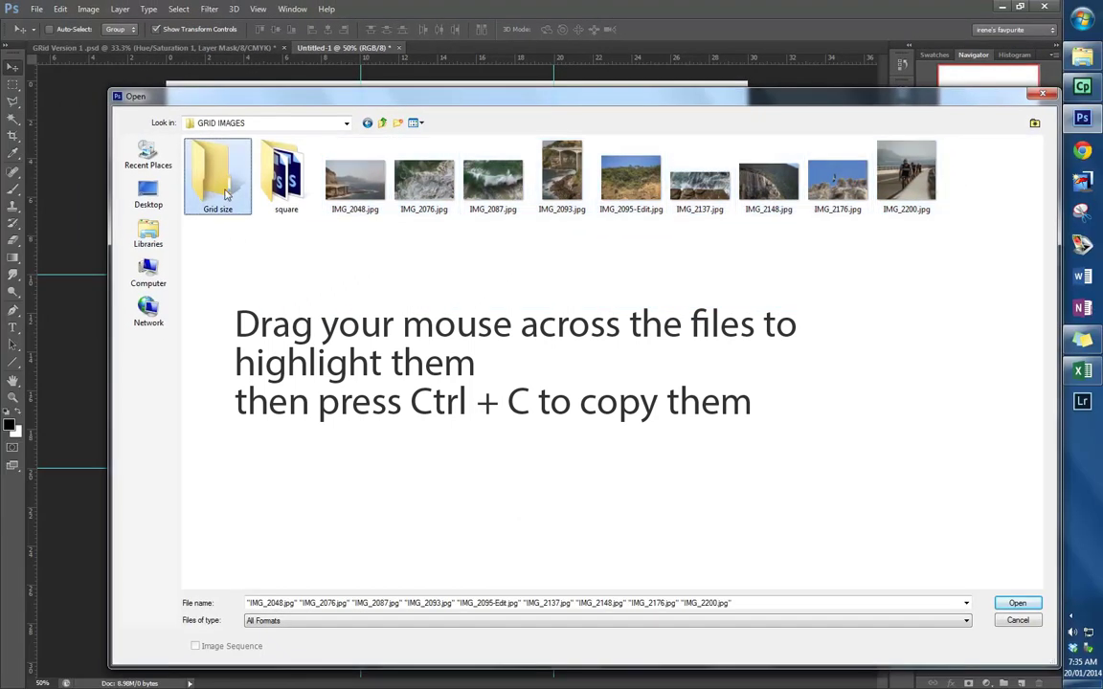
double_click(227, 194)
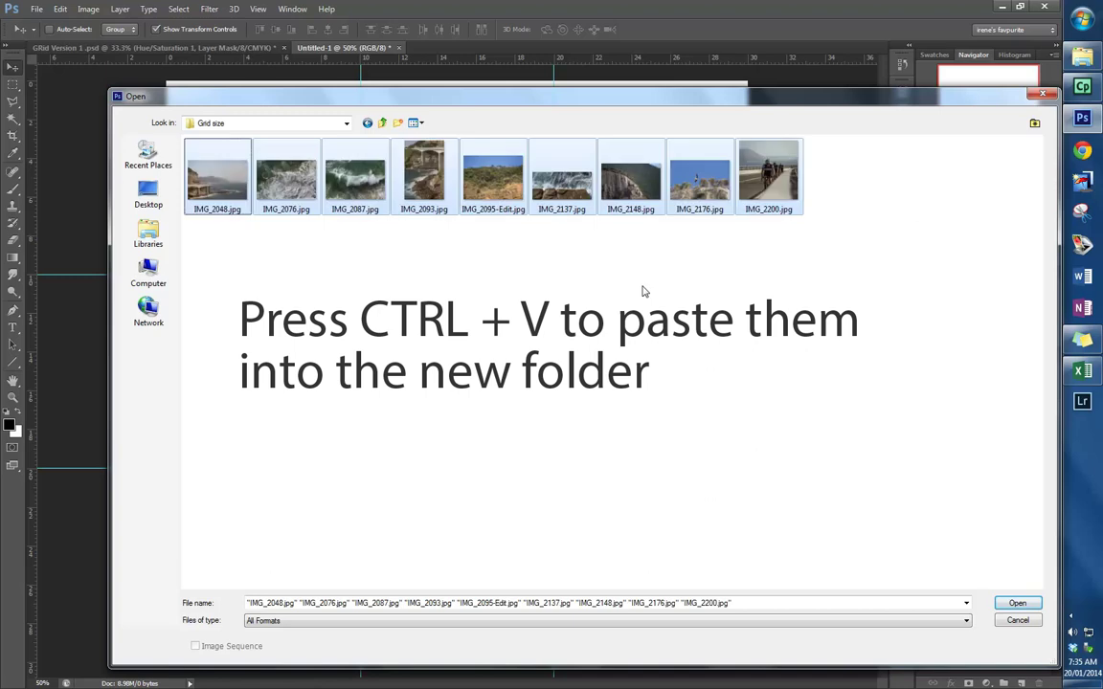
left_click(309, 288)
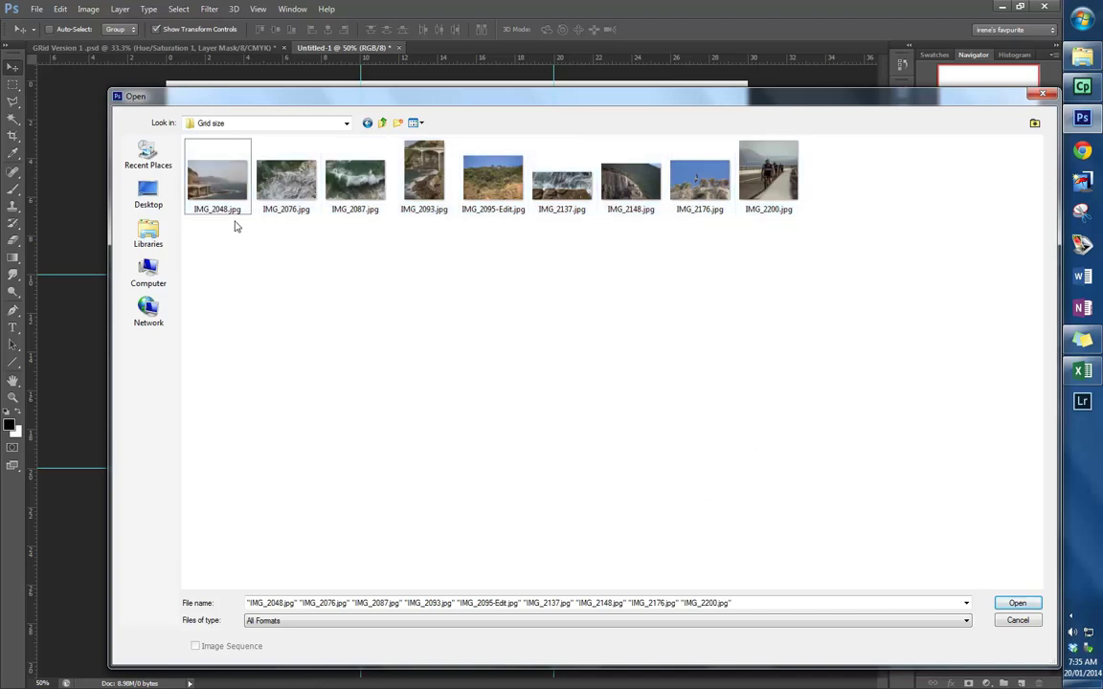
left_click(227, 213)
left_click(227, 210)
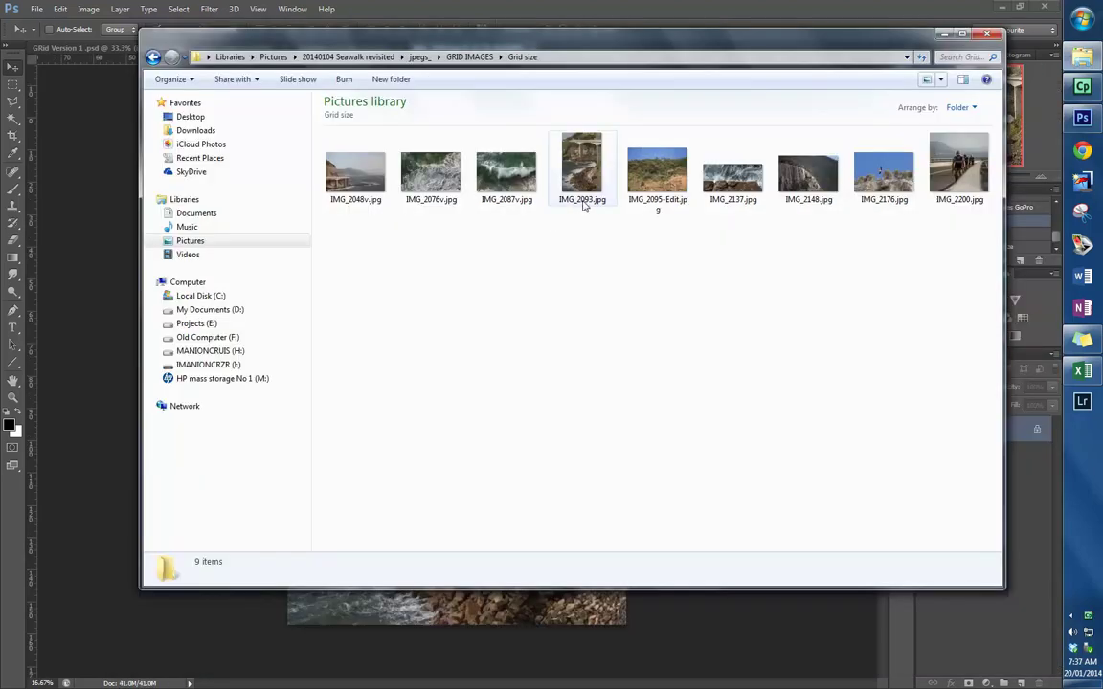
- Rename IMG_2093.jpg and IMG_2095-Edit.jpg to IMG_2093v.jpg and IMG_2095-Editv.jpg
left_click(583, 204)
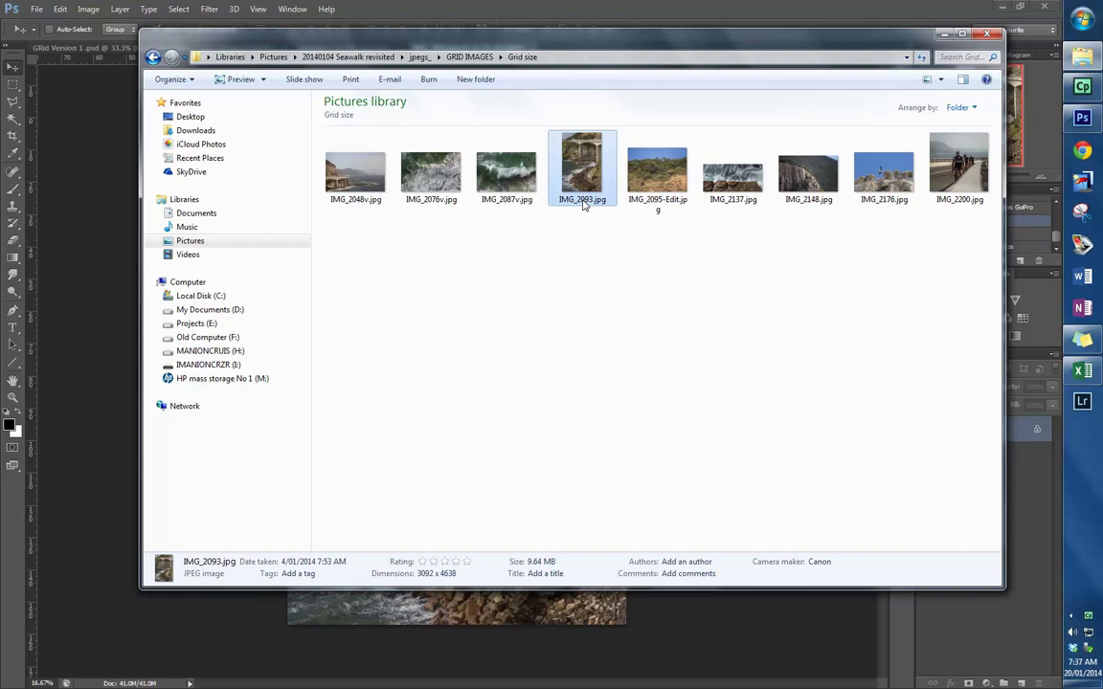
left_click(583, 201)
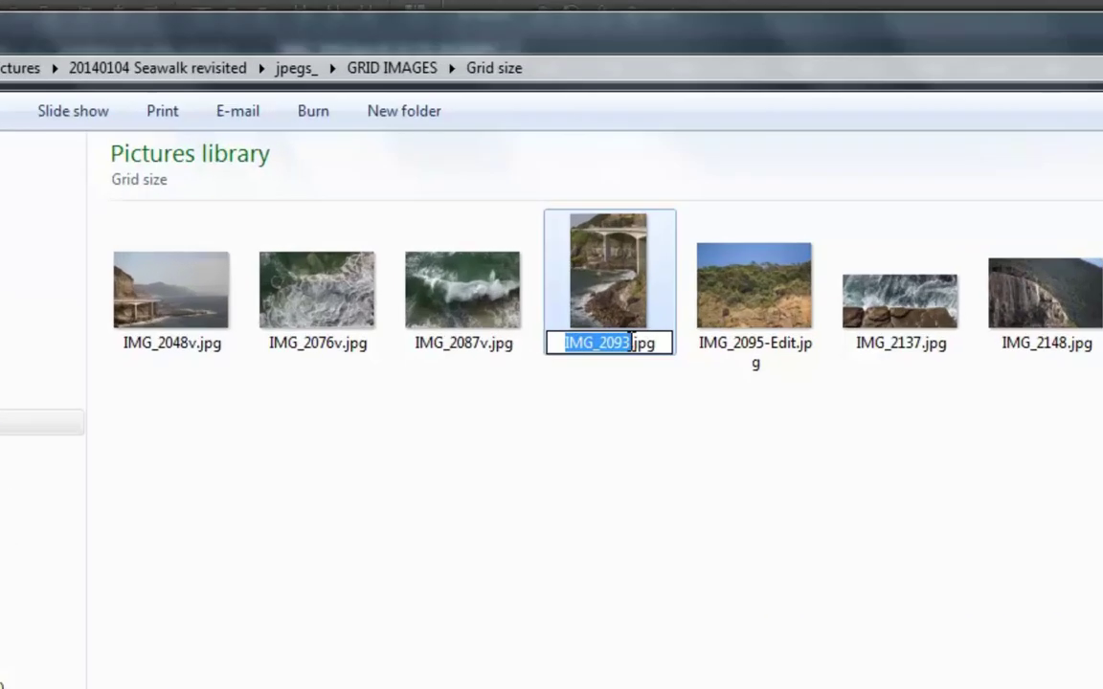
key("Right")
type("v")
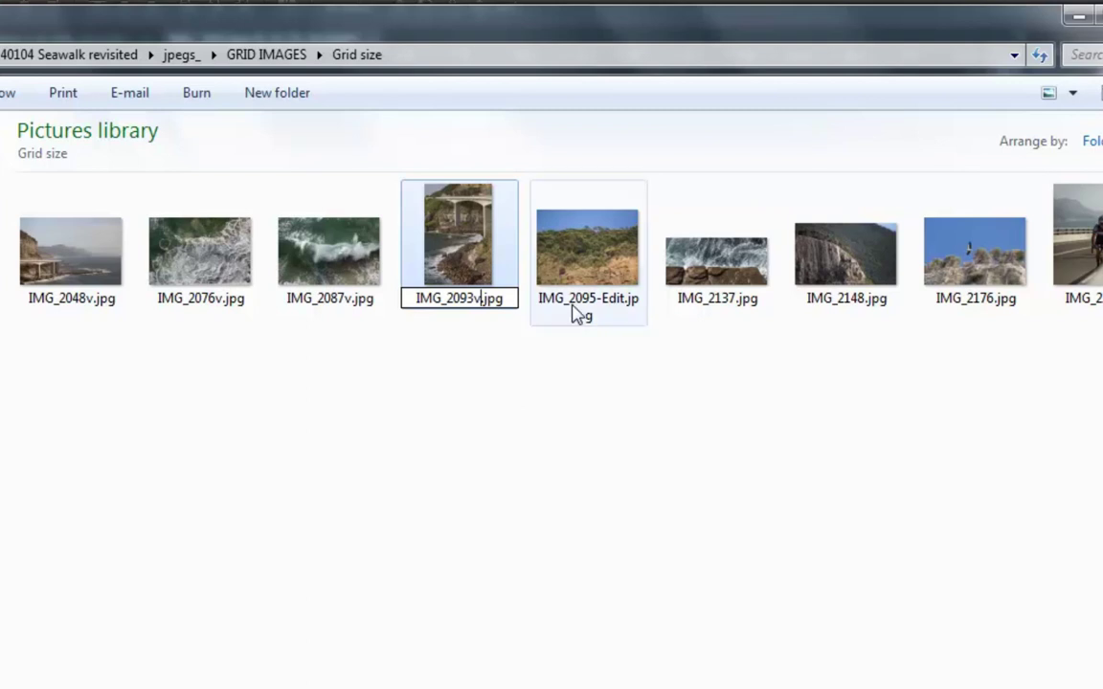
left_click(517, 354)
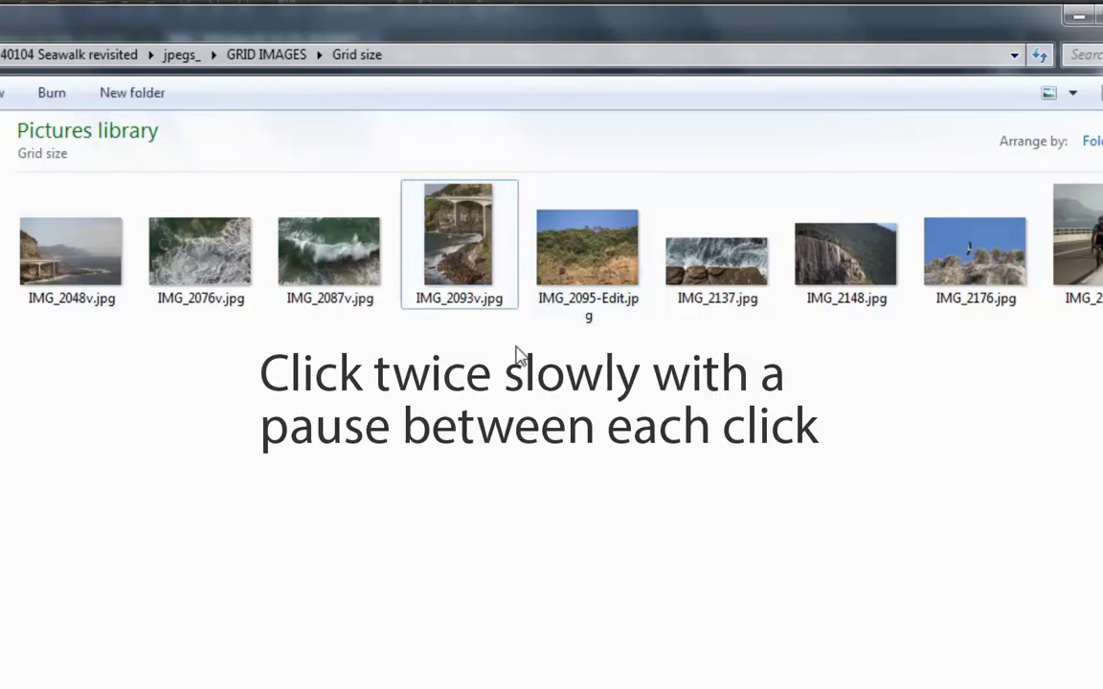
left_click(589, 307)
left_click(589, 298)
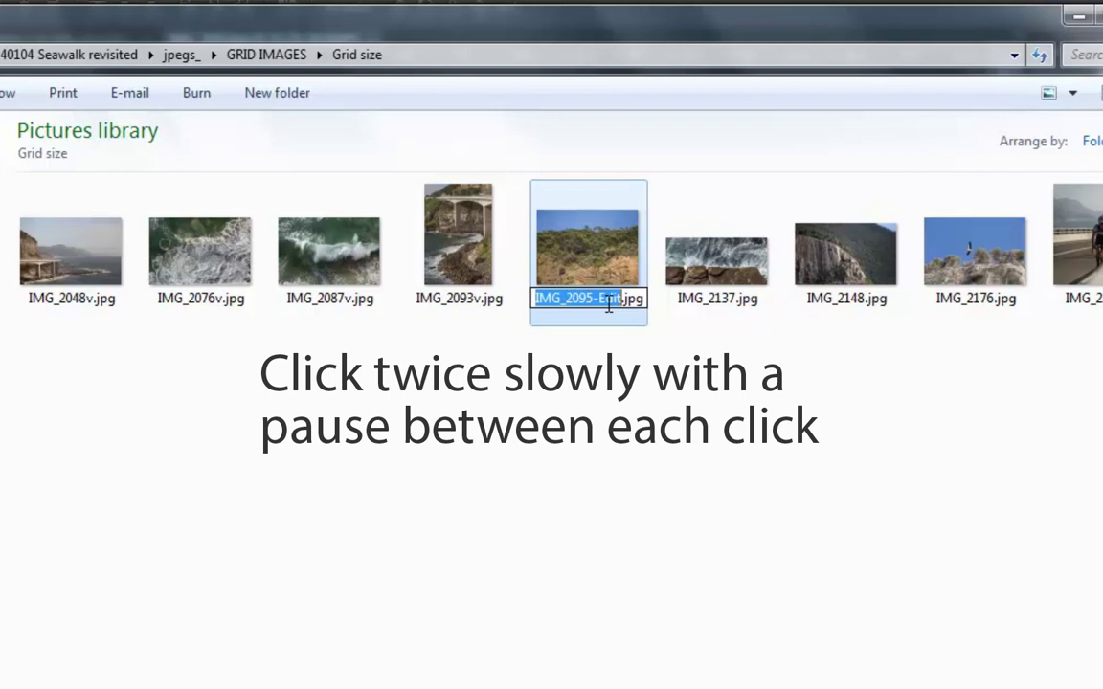
key("Right")
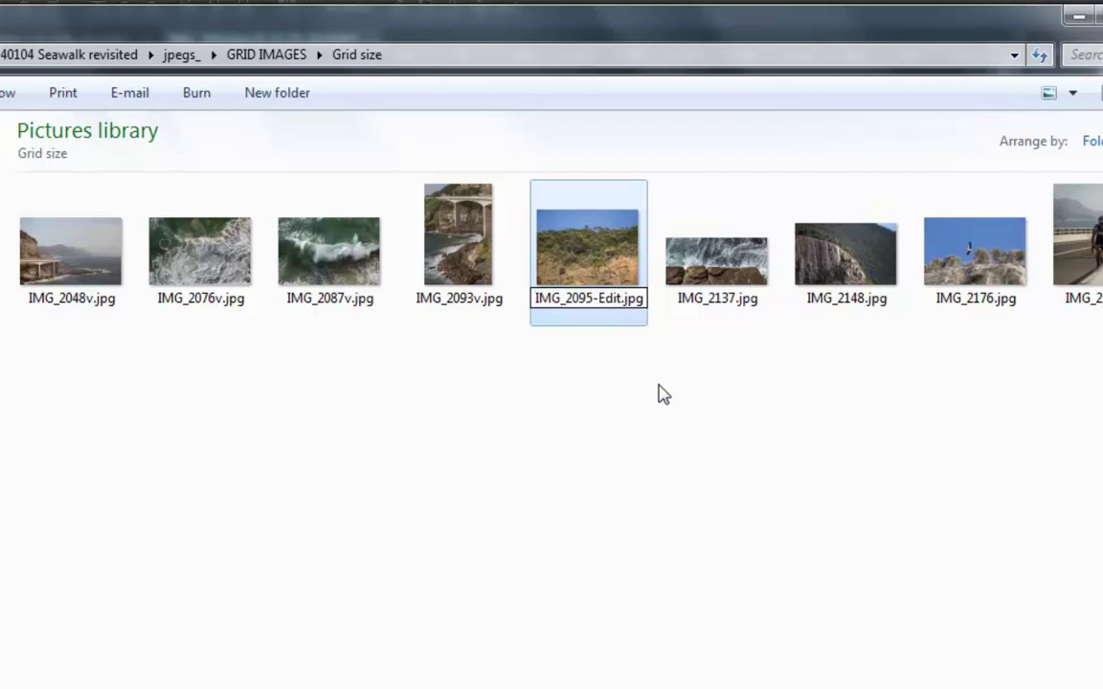
type("v")
key("Return")
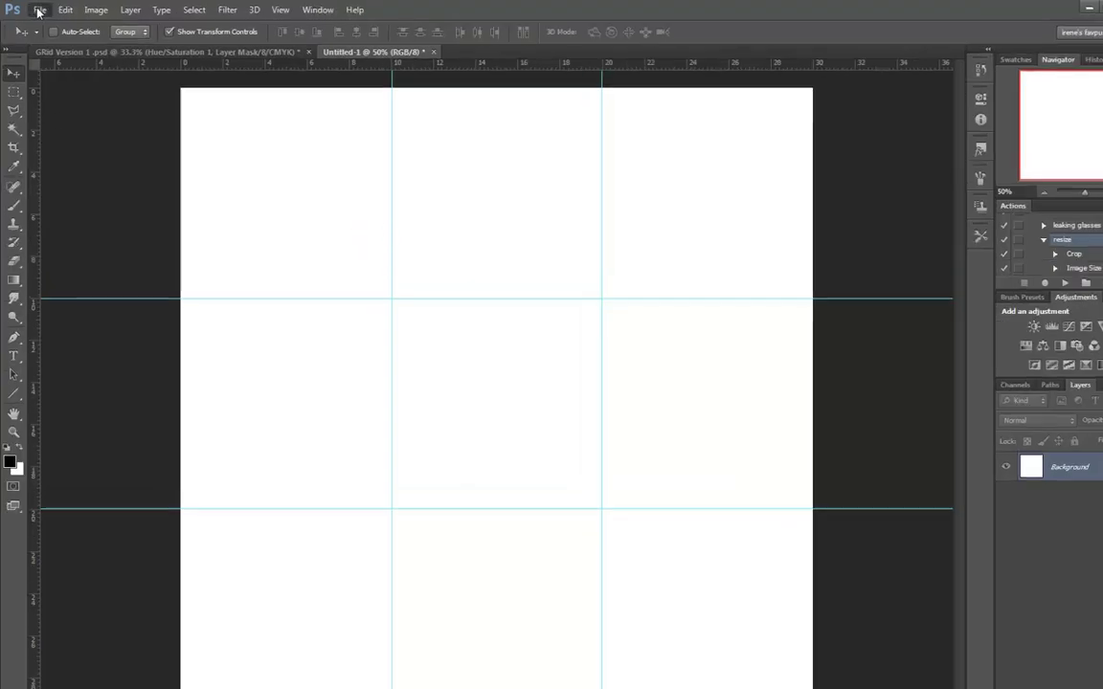
- Open all nine Grid size photos, IMG_2048v.jpg through IMG_2176v.jpg, as separate documents
left_click(37, 8)
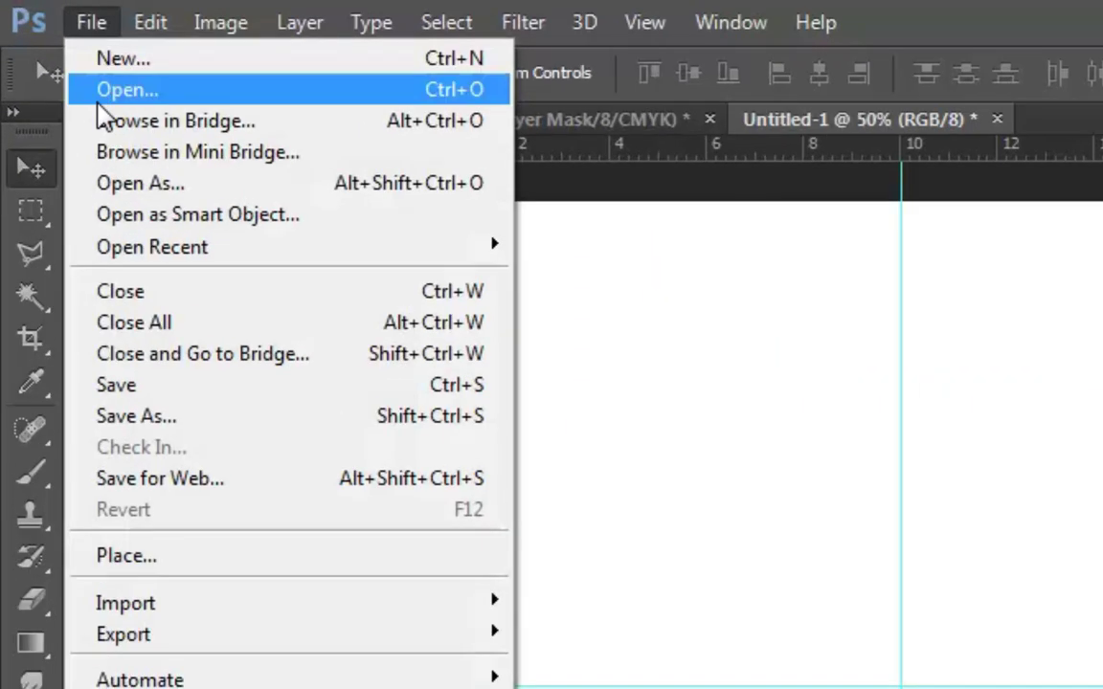
left_click(140, 90)
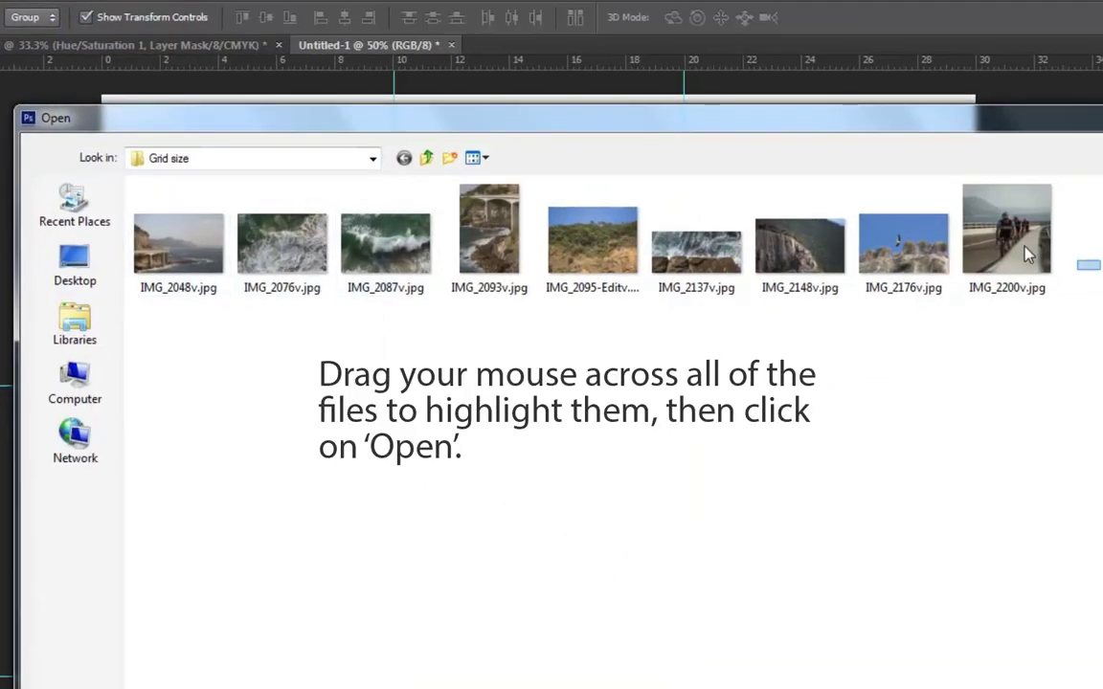
left_click_drag(1027, 254, 222, 263)
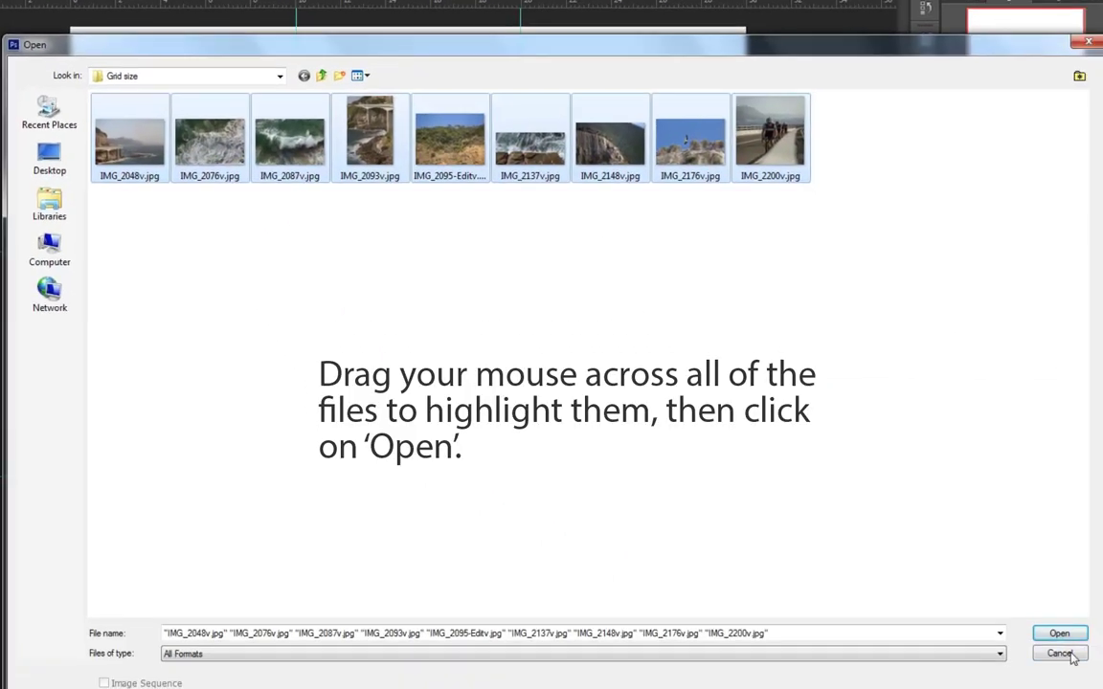
left_click(1060, 634)
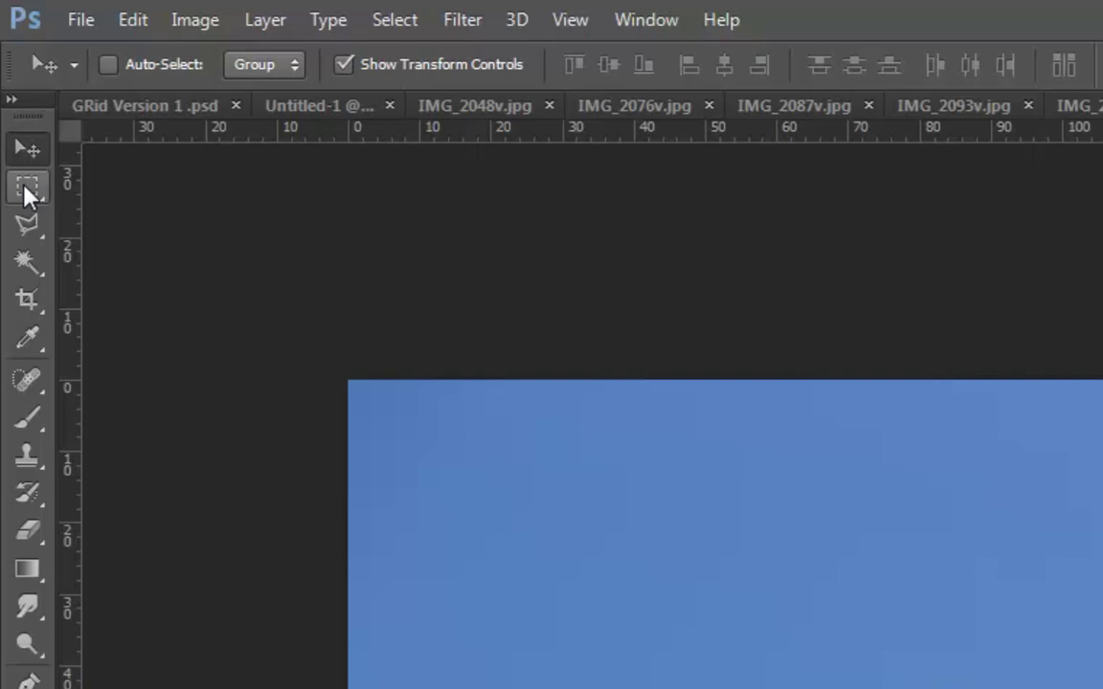
- Select the Rectangular Marquee tool and start recording a new action named 'resize'
left_click(27, 190)
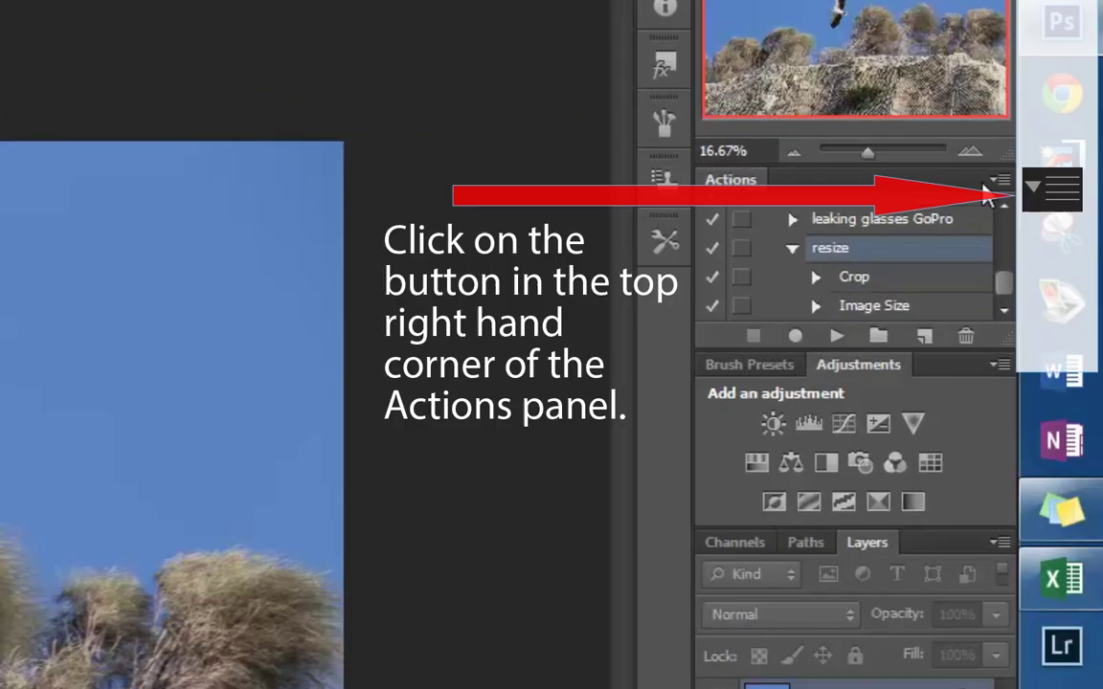
left_click(997, 188)
left_click(836, 247)
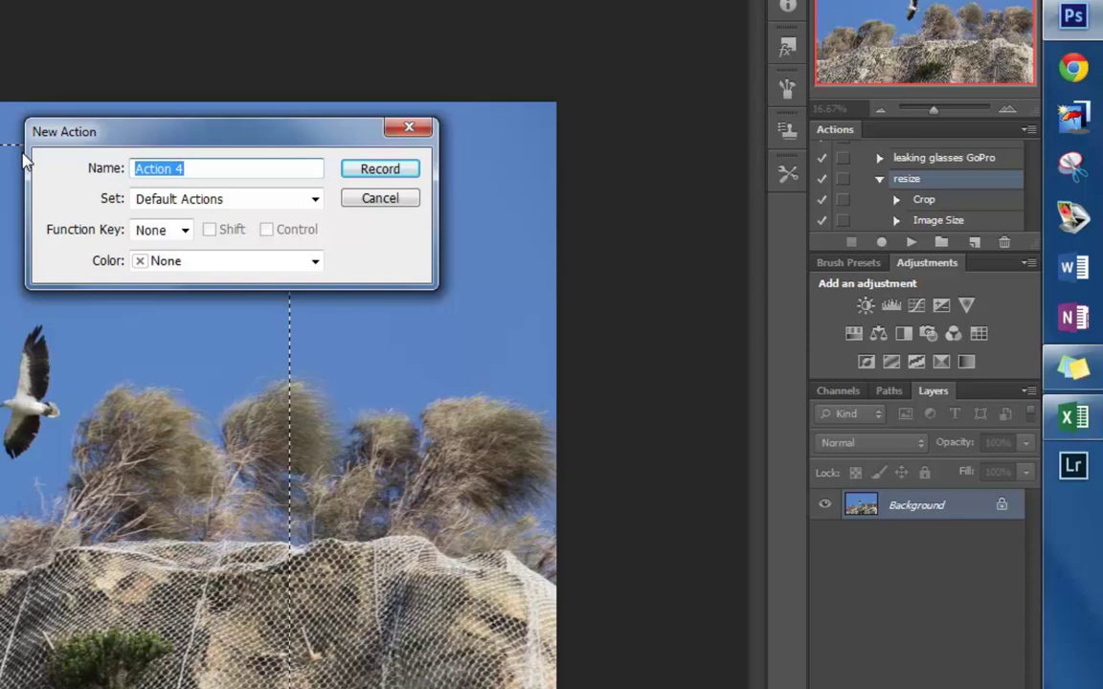
type("resize")
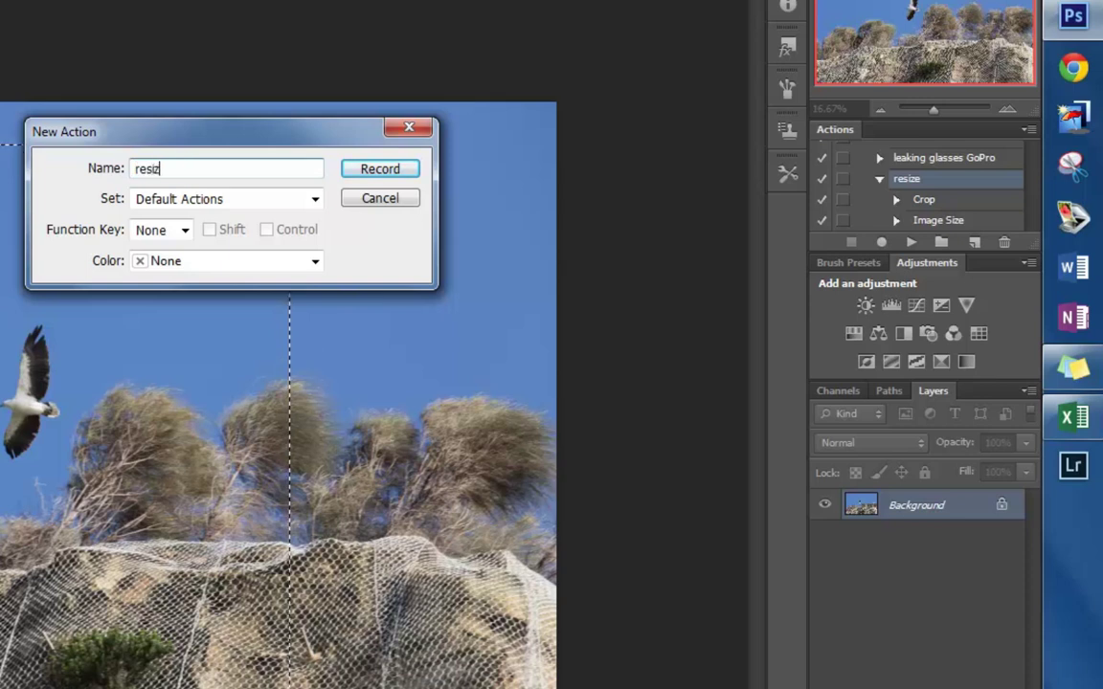
left_click(382, 172)
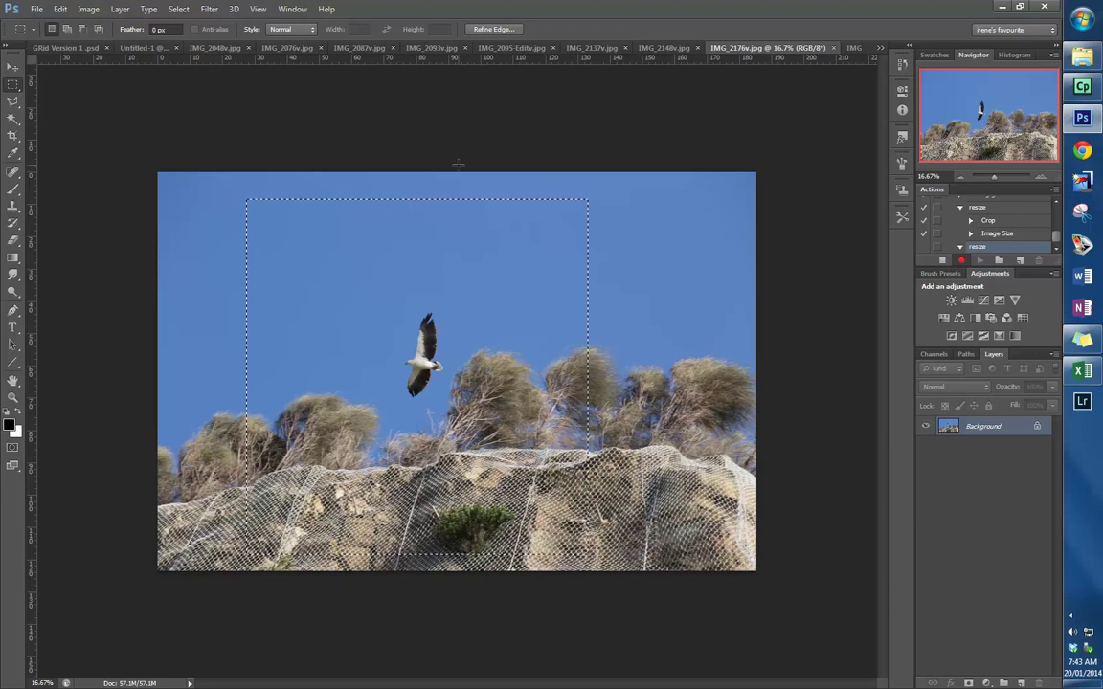
- Crop the bird photo to the square selection, then set Image Size to 150 ppi and 10 cm width
left_click(88, 8)
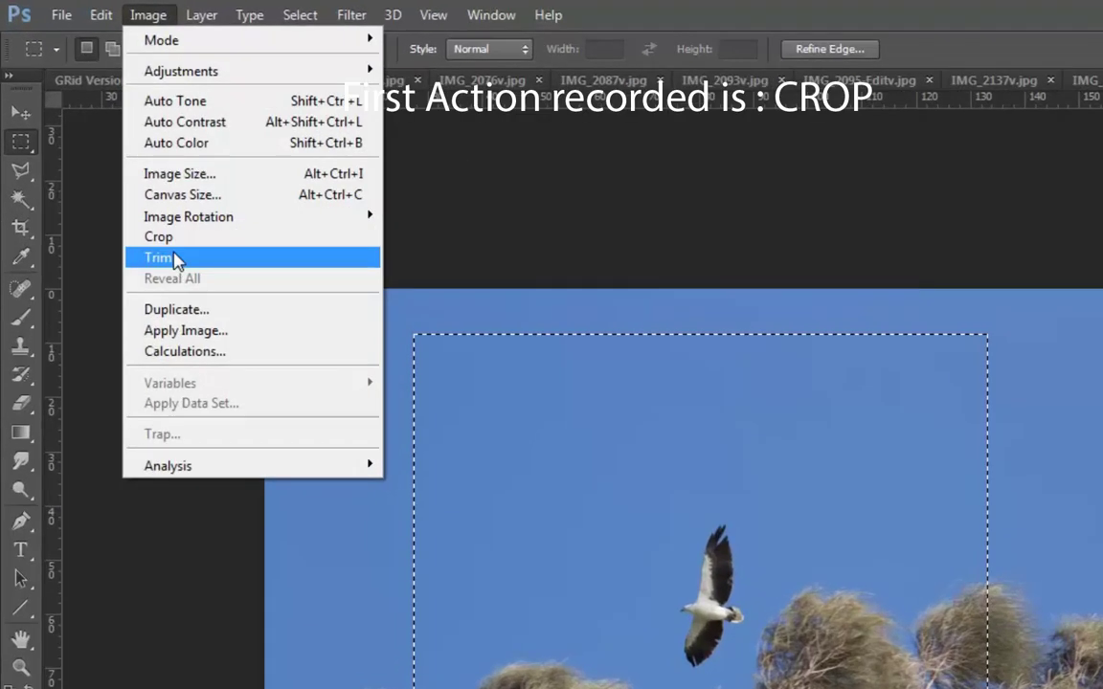
left_click(175, 241)
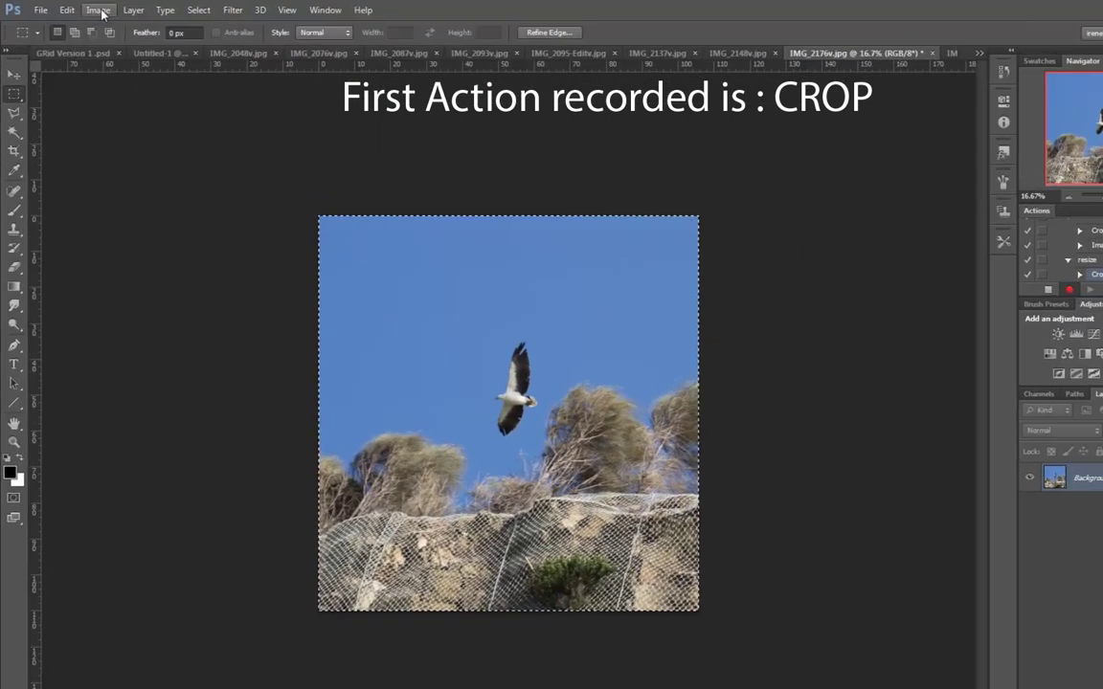
left_click(88, 9)
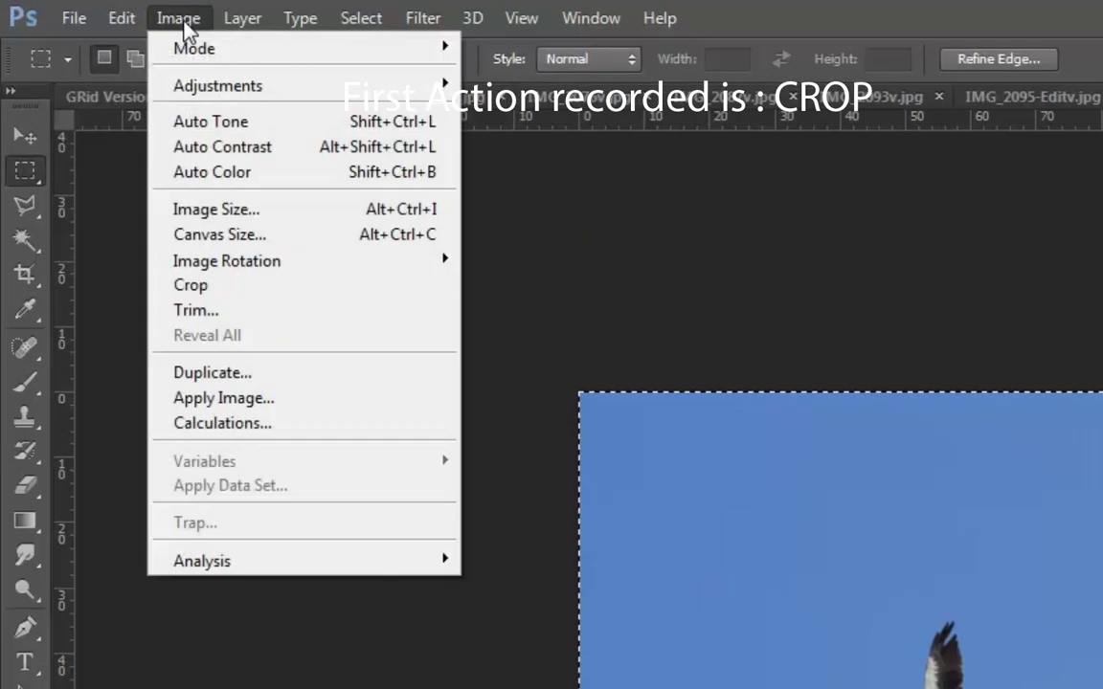
left_click(253, 227)
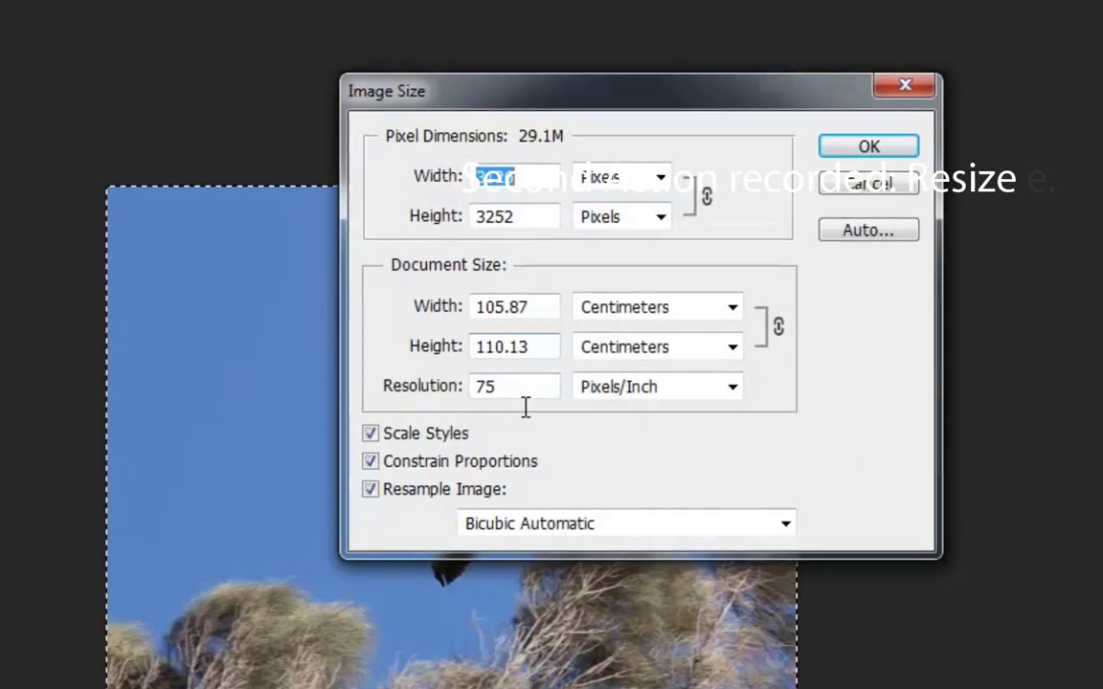
double_click(531, 388)
type("1")
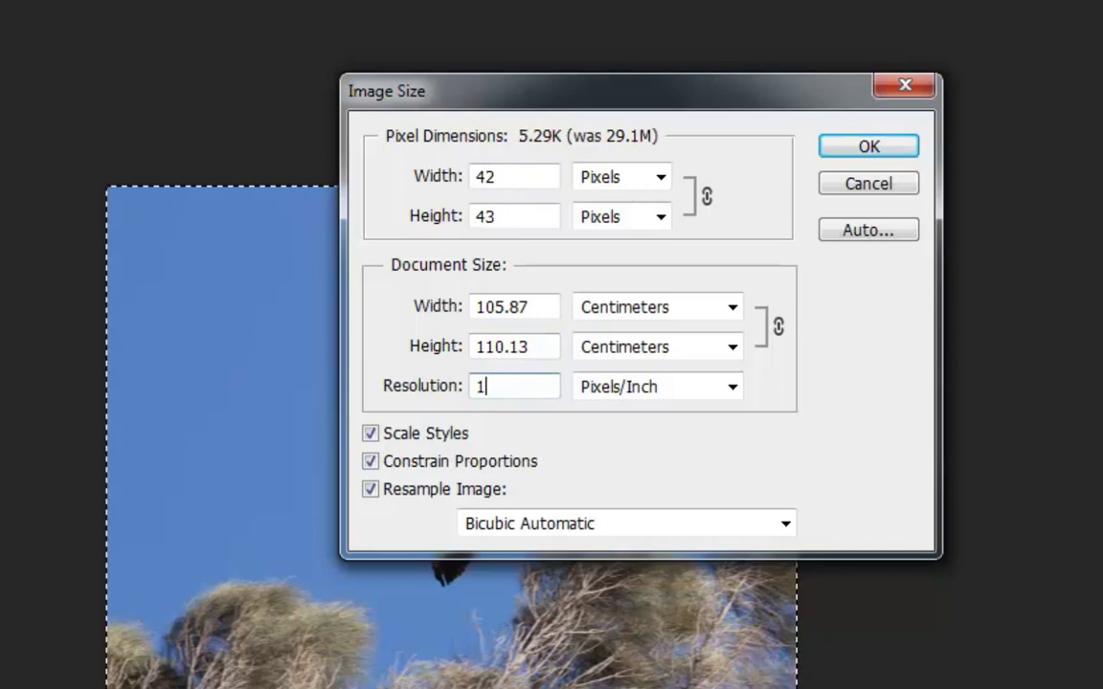
type("50")
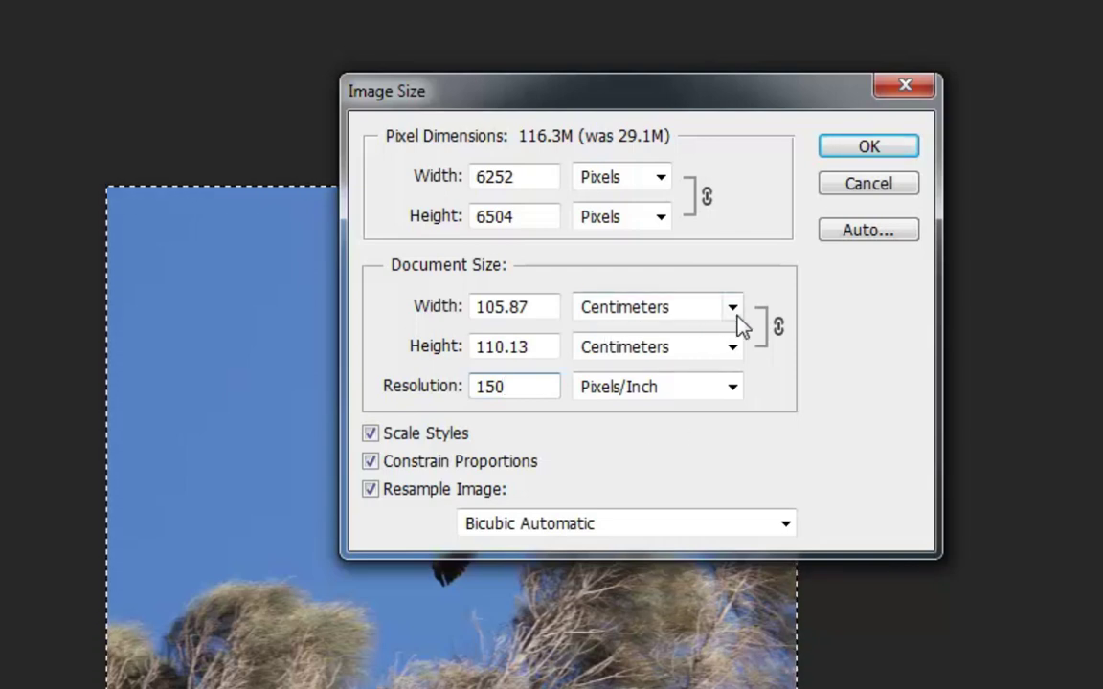
left_click_drag(534, 309, 407, 327)
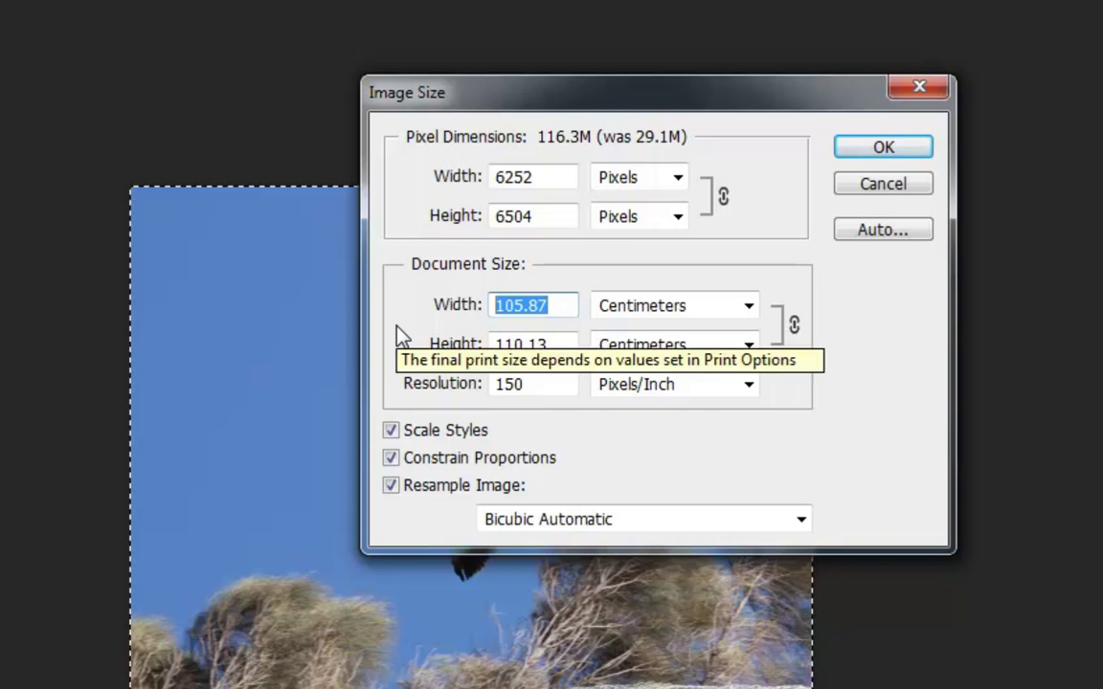
type("1")
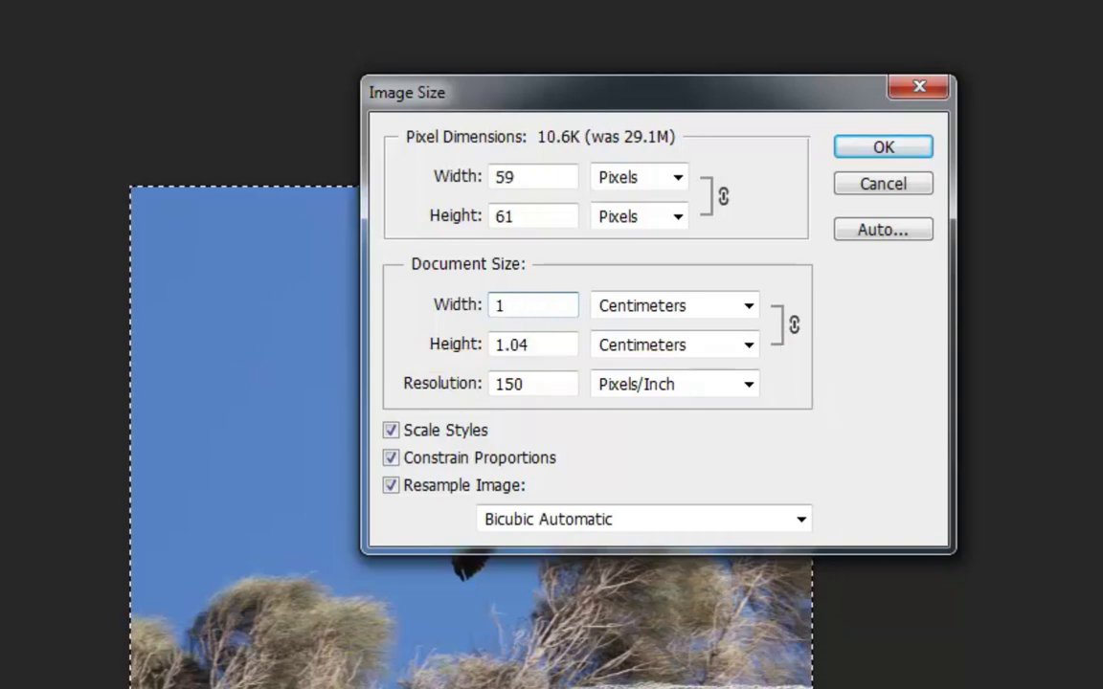
type("0")
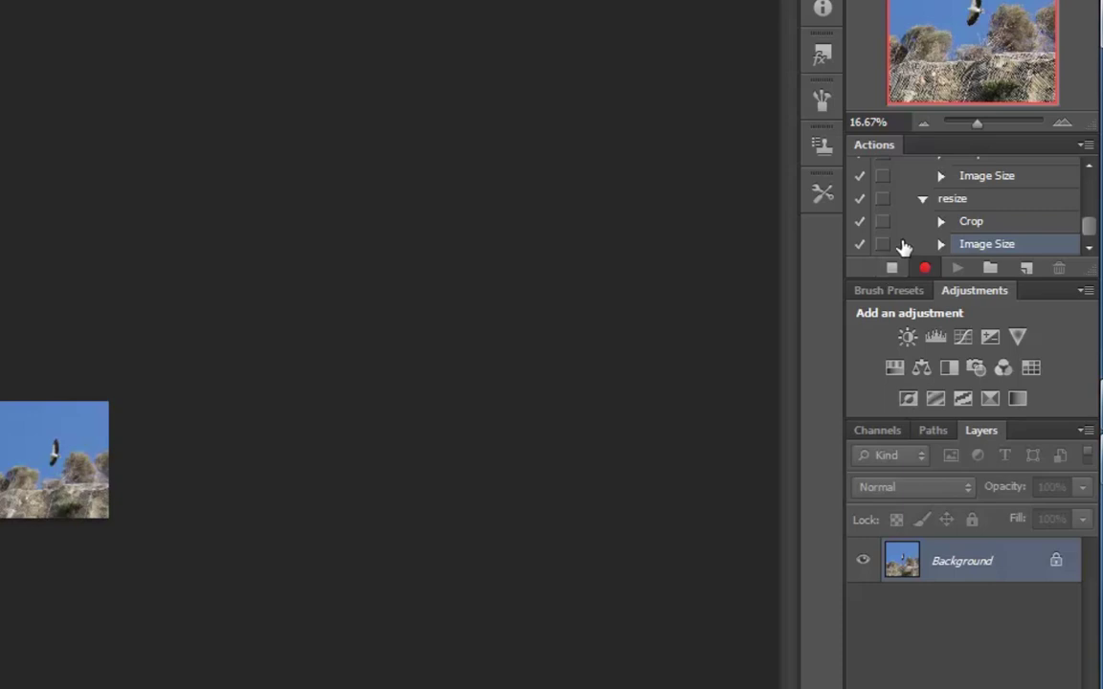
- Stop the resize action recording and float IMG_2176v.jpg beside the Untitled-1 grid document
left_click(892, 269)
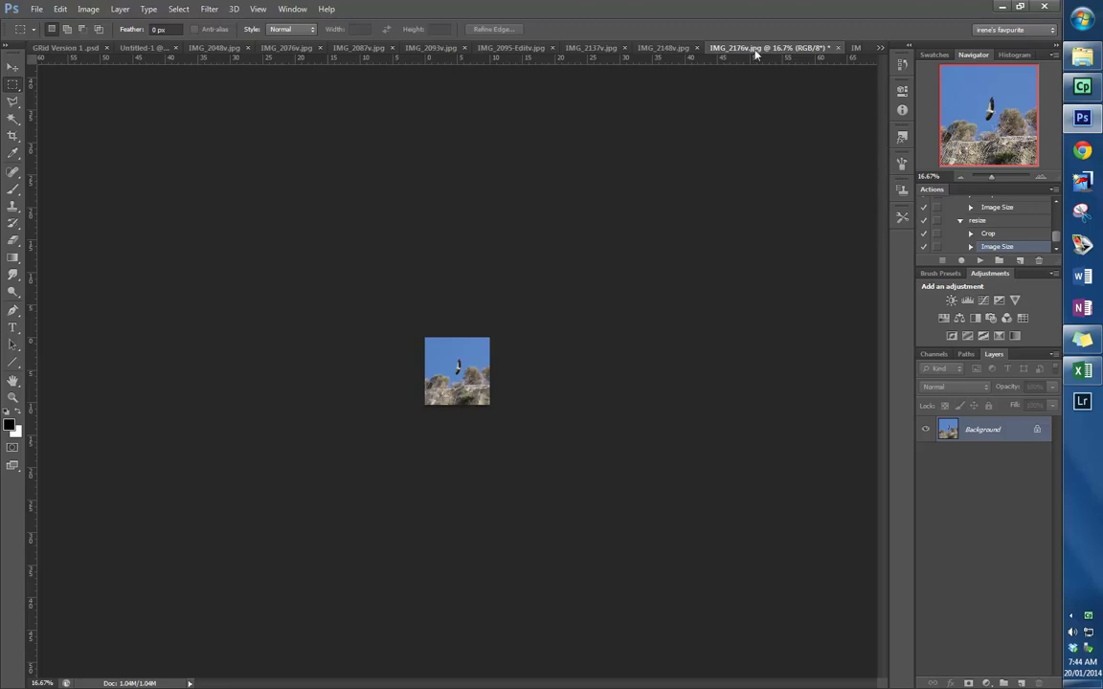
left_click_drag(777, 50, 763, 99)
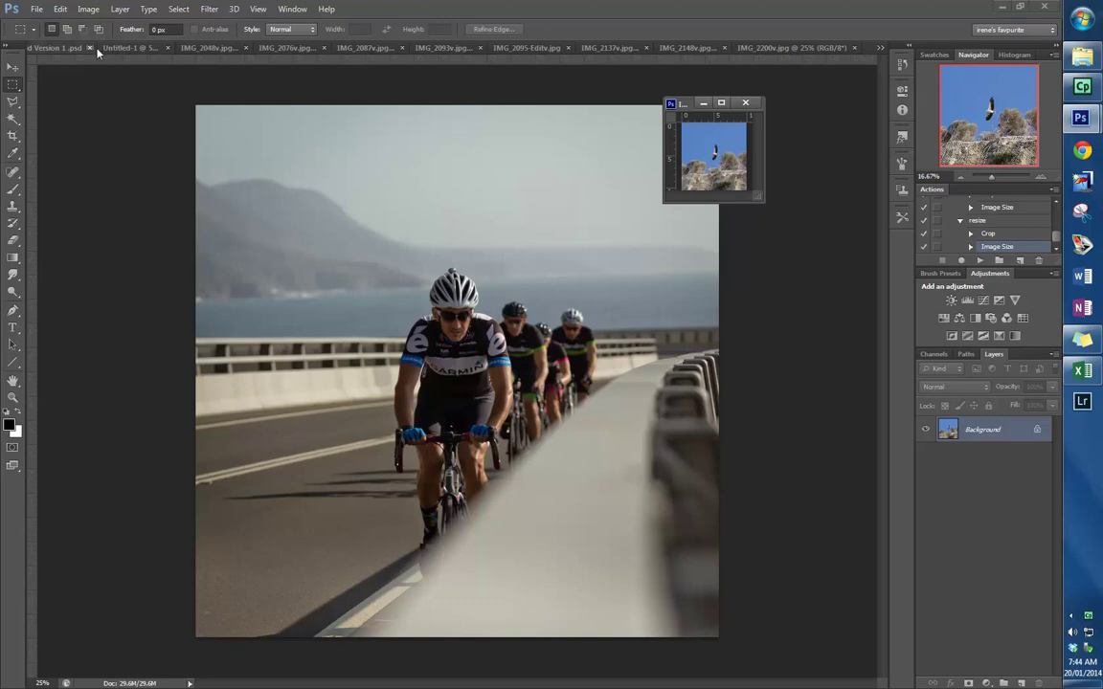
left_click(132, 48)
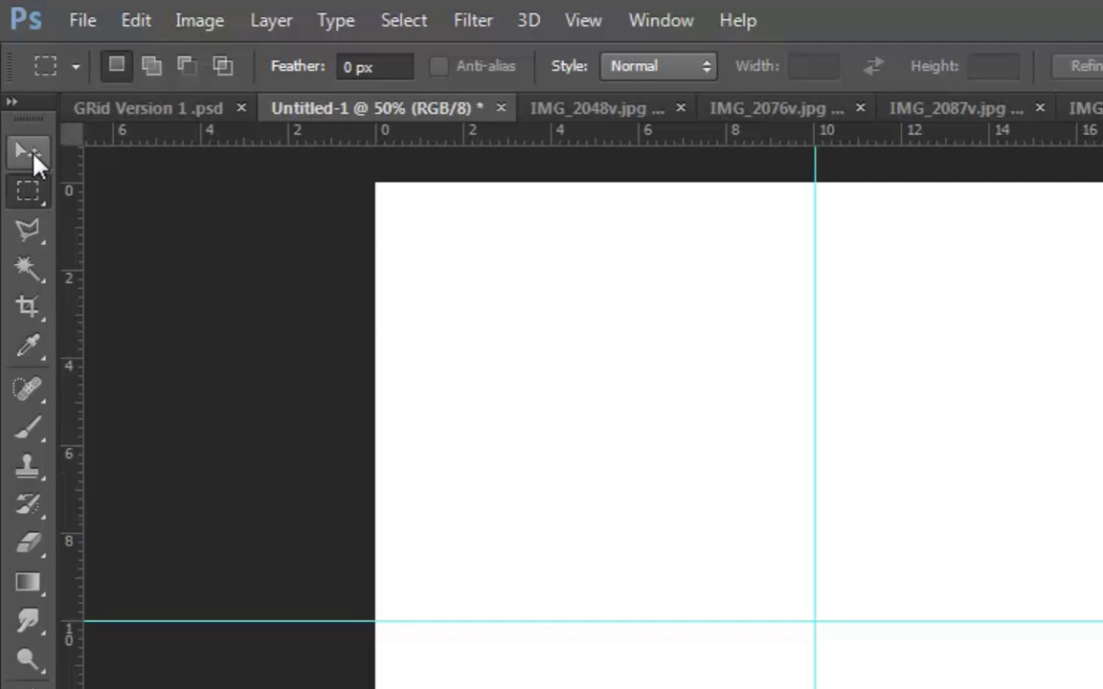
- Drag the bird photo into Untitled-1 as Layer 1 and into the grid's centre cell
left_click(34, 156)
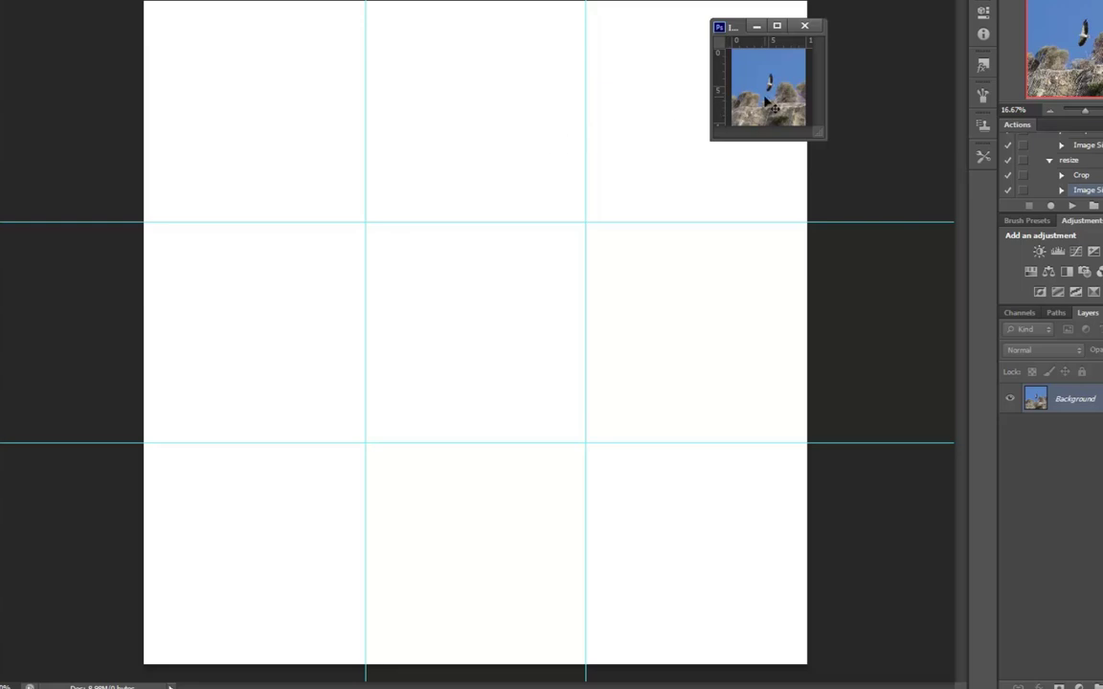
left_click_drag(768, 101, 455, 169)
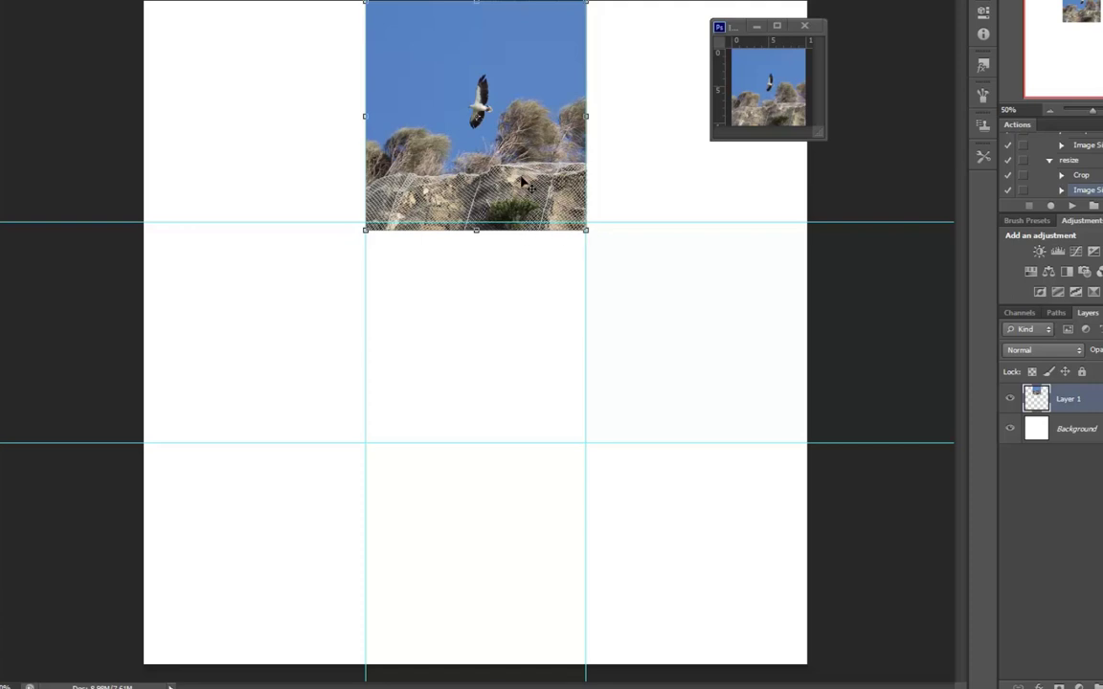
left_click_drag(522, 170, 517, 384)
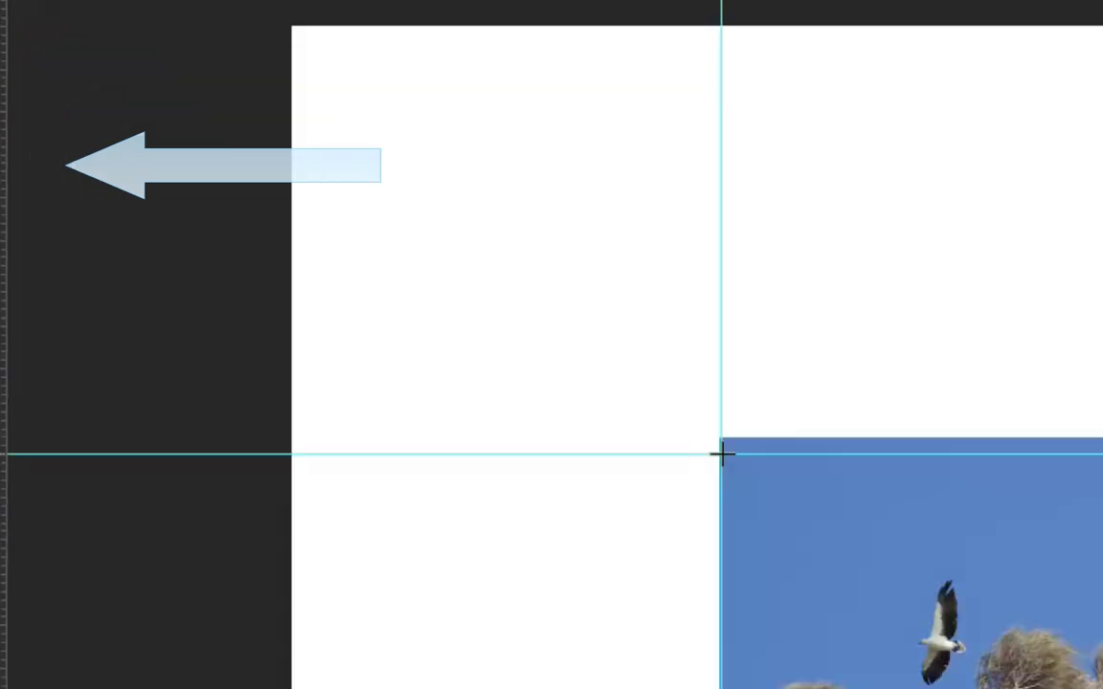
- Select the square the bird photo occupies, invert the selection, and shift the photo toward the top-left cell
left_click_drag(900, 641, 1102, 688)
left_click_drag(766, 501, 810, 524)
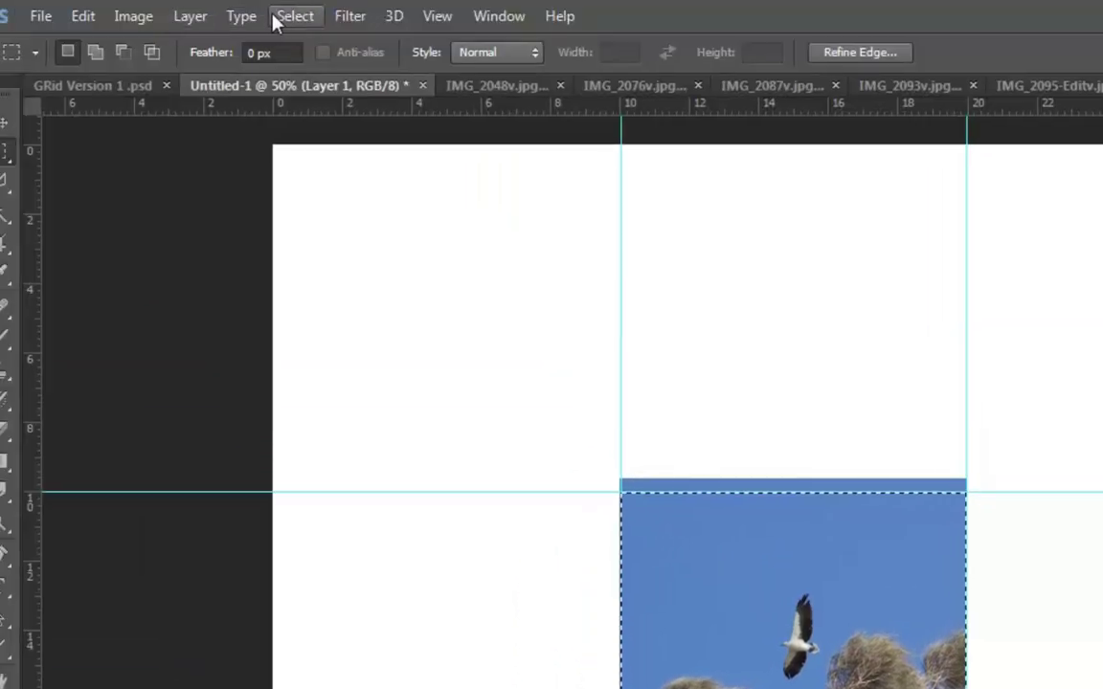
left_click(288, 17)
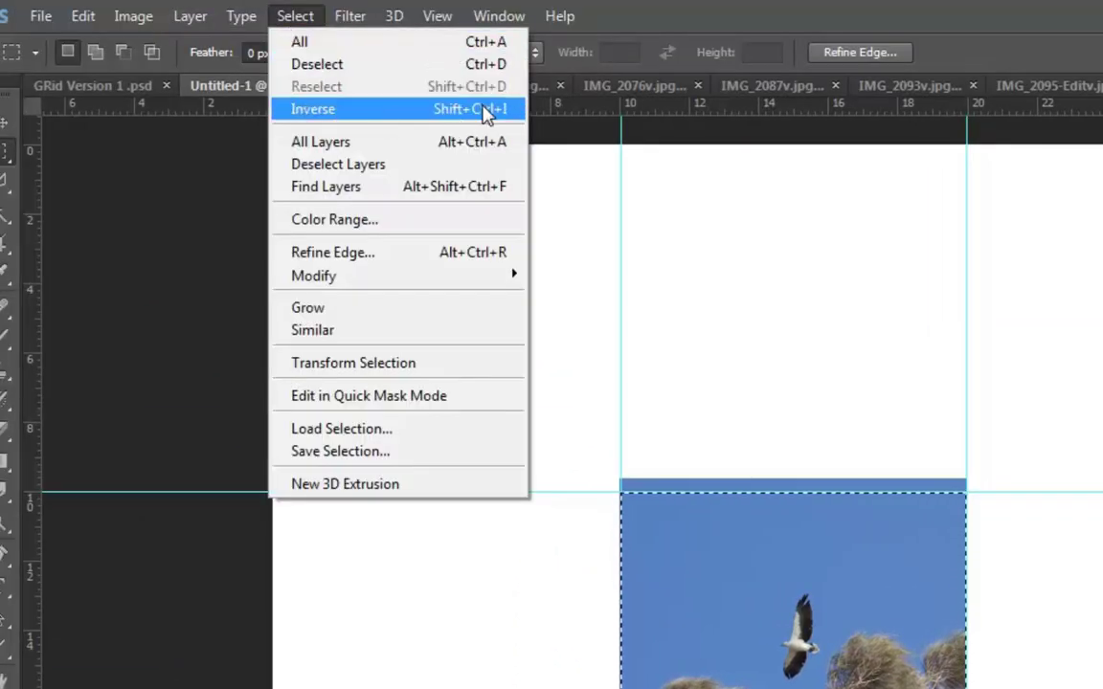
left_click(487, 112)
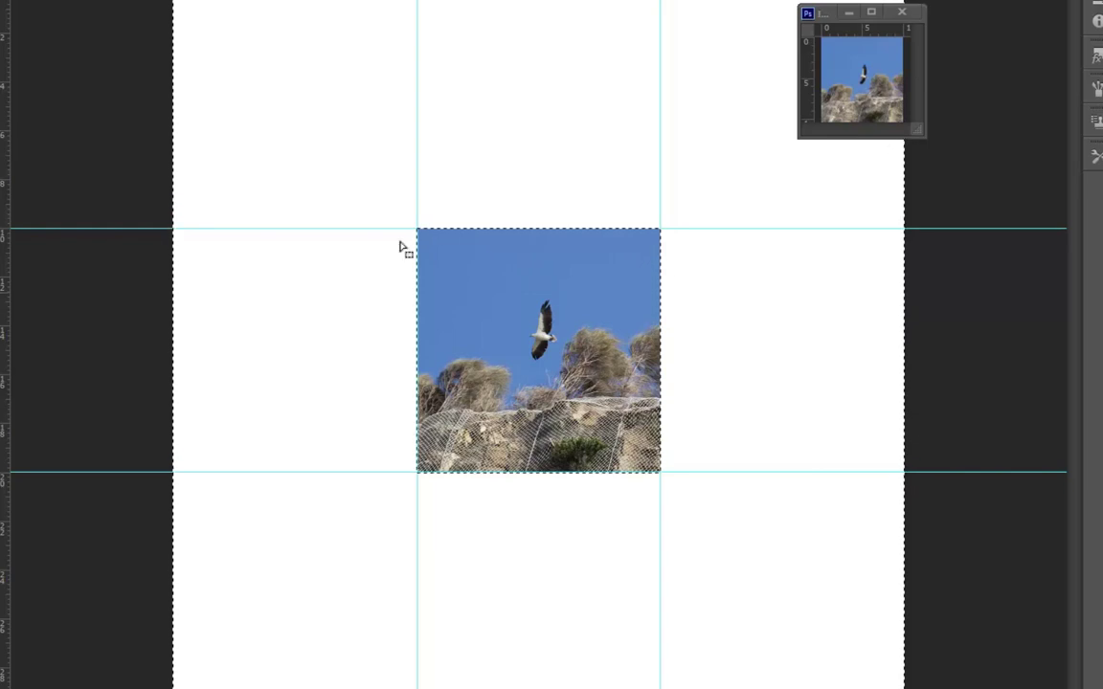
left_click_drag(563, 344, 392, 129)
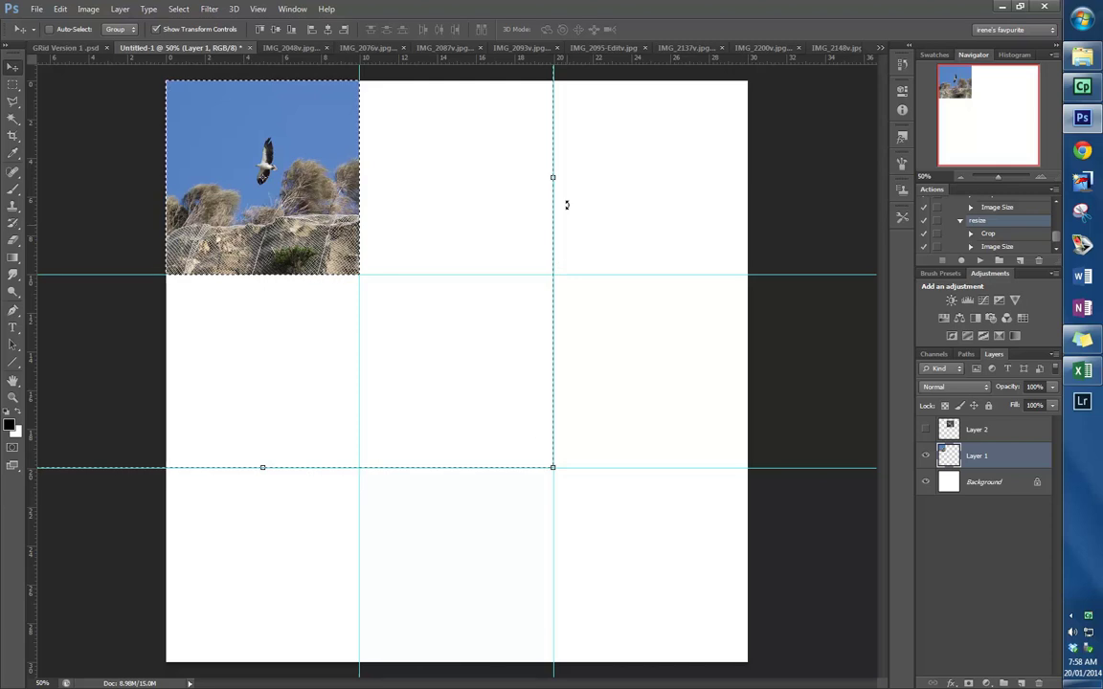
- Deselect and drag the bird photo back so it fits the centre cell exactly
left_click(178, 9)
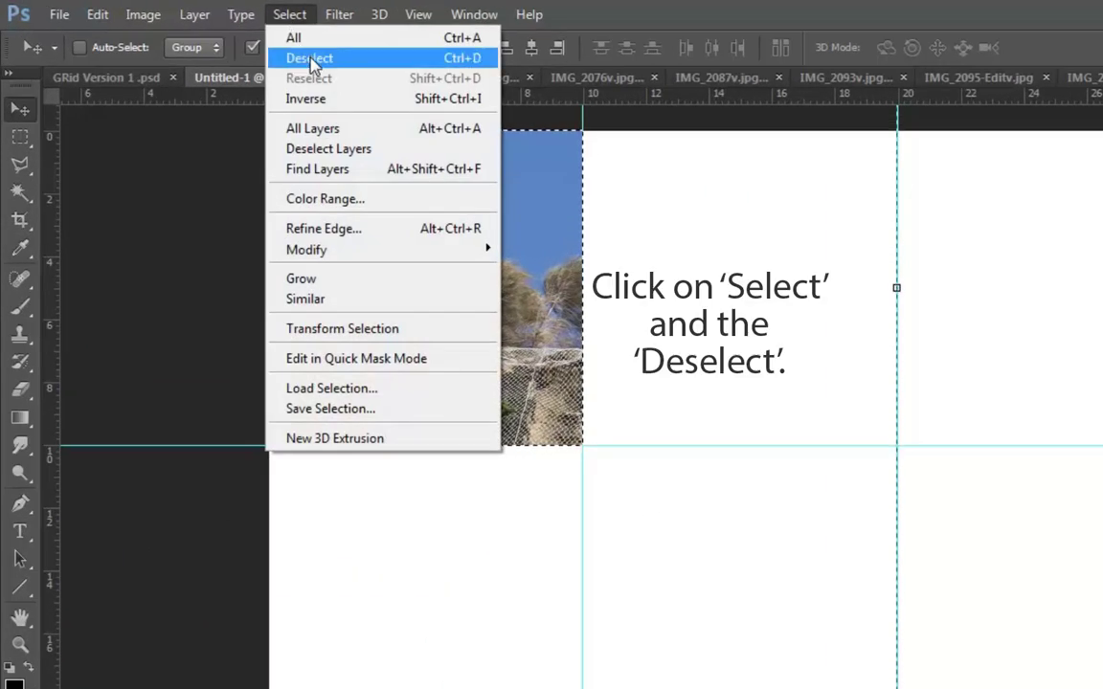
left_click(309, 59)
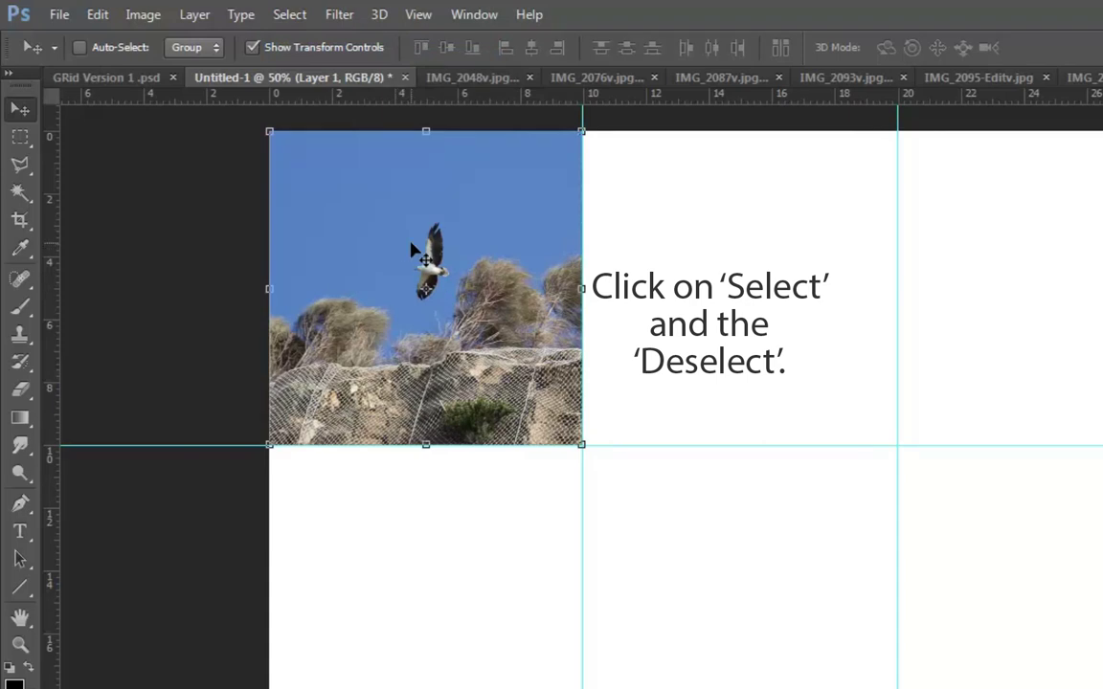
left_click_drag(415, 251, 745, 570)
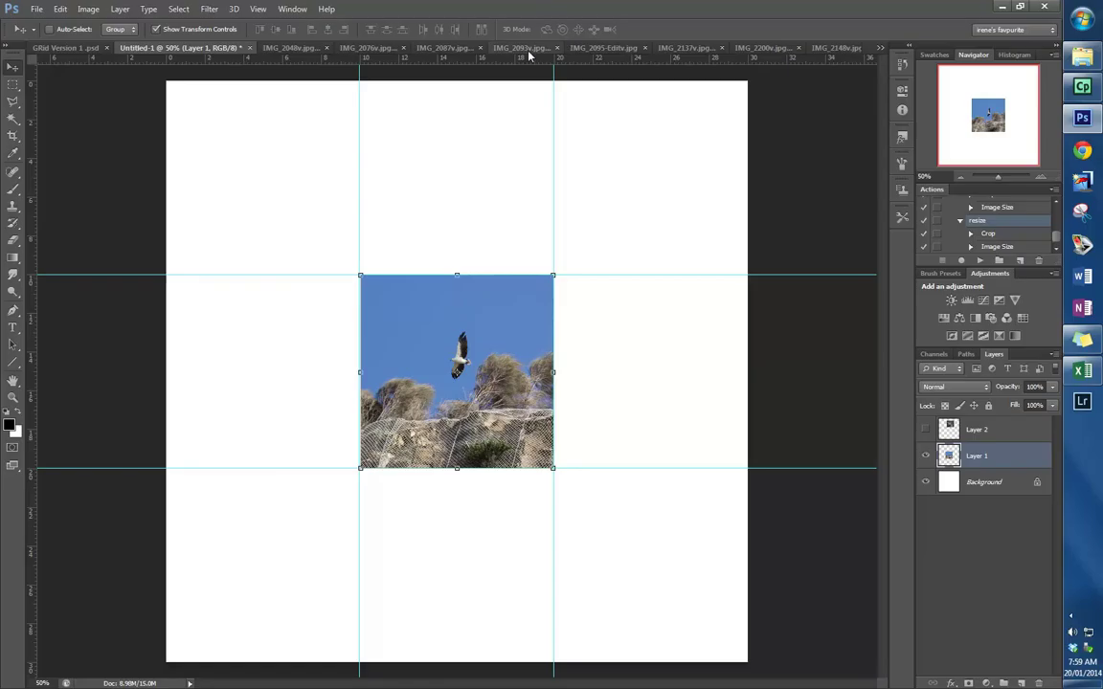
- On IMG_2093v.jpg, draw a large rectangular marquee from the top-left corner across the bridge
left_click(527, 48)
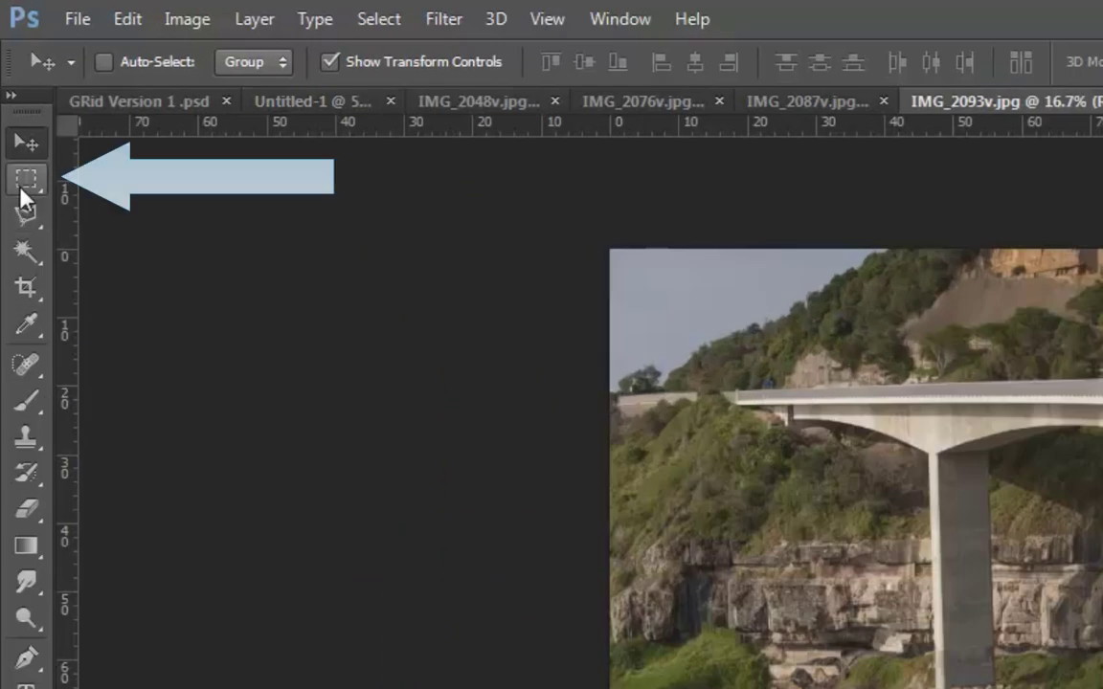
left_click(23, 185)
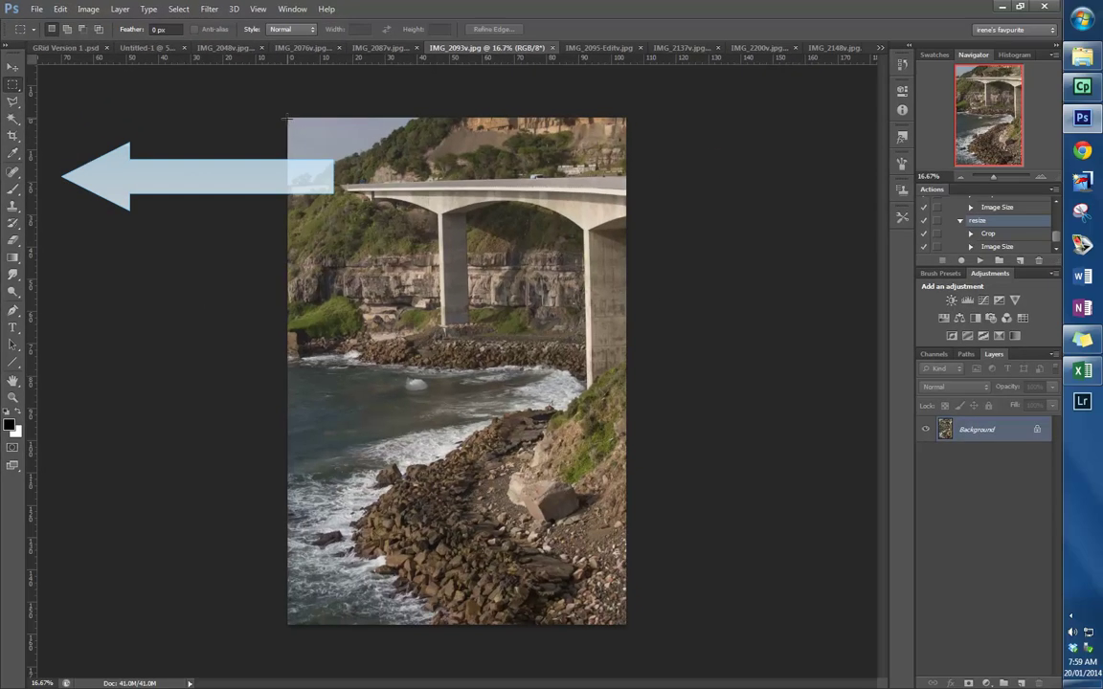
left_click_drag(287, 118, 646, 499)
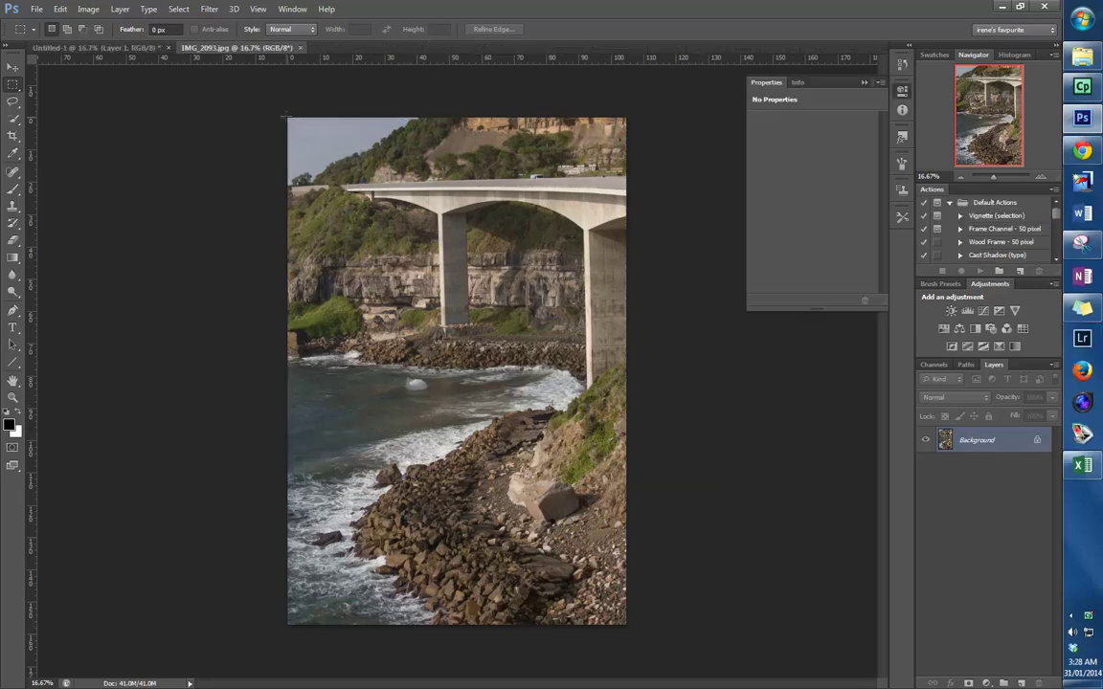
left_click_drag(286, 116, 621, 437)
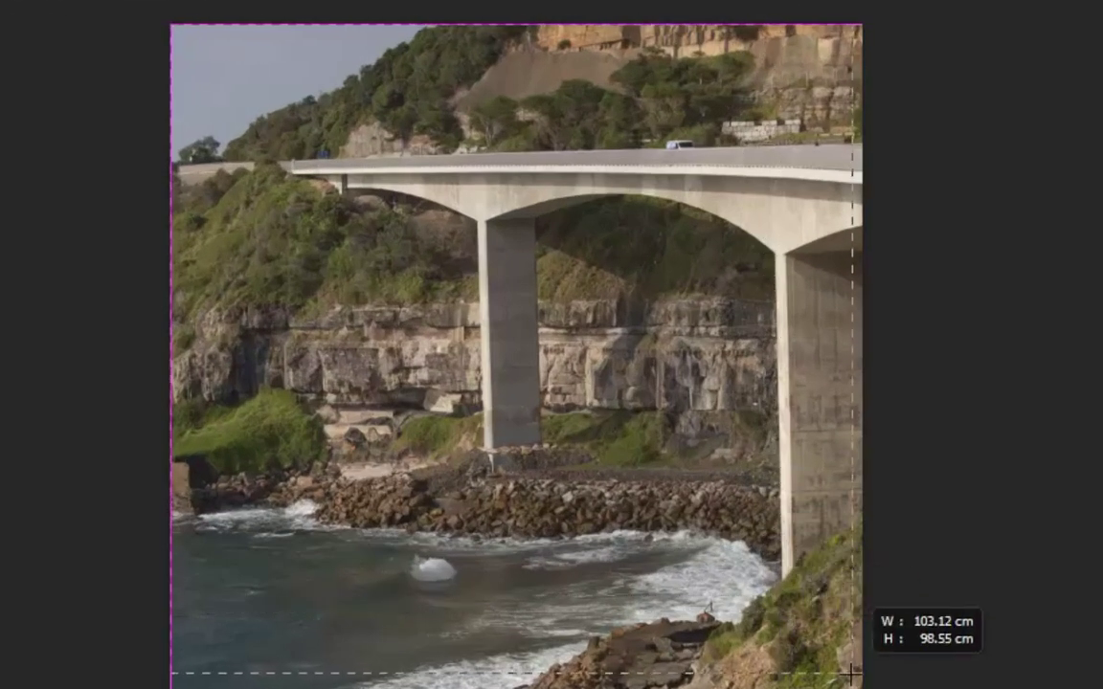
left_click_drag(851, 675, 861, 688)
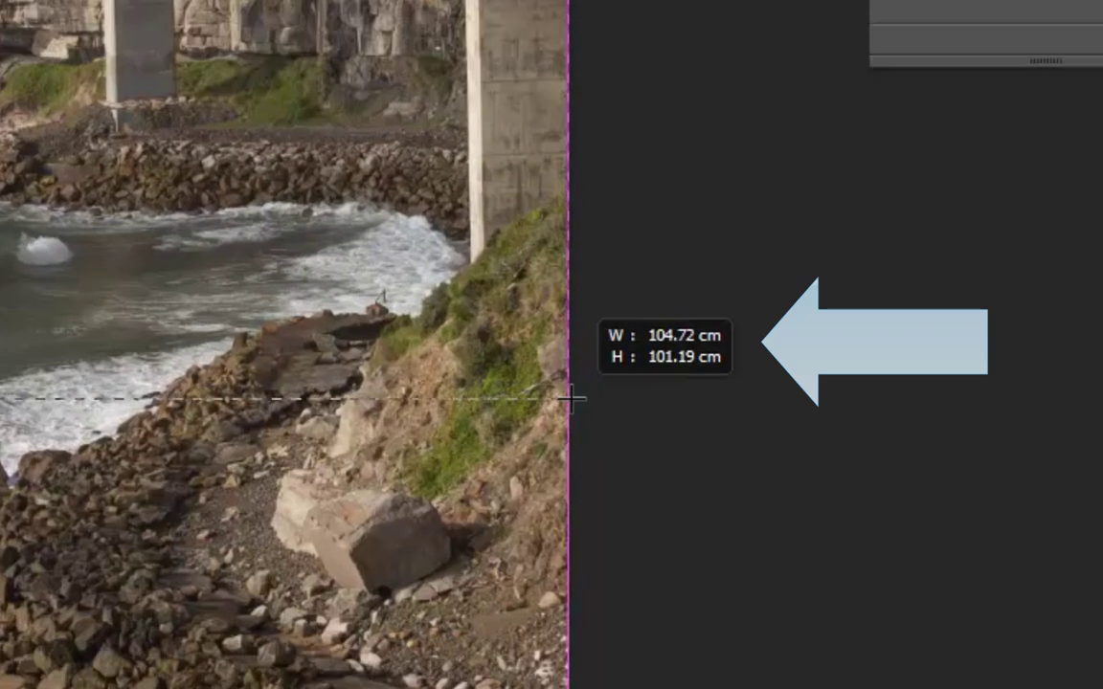
left_click_drag(570, 398, 579, 421)
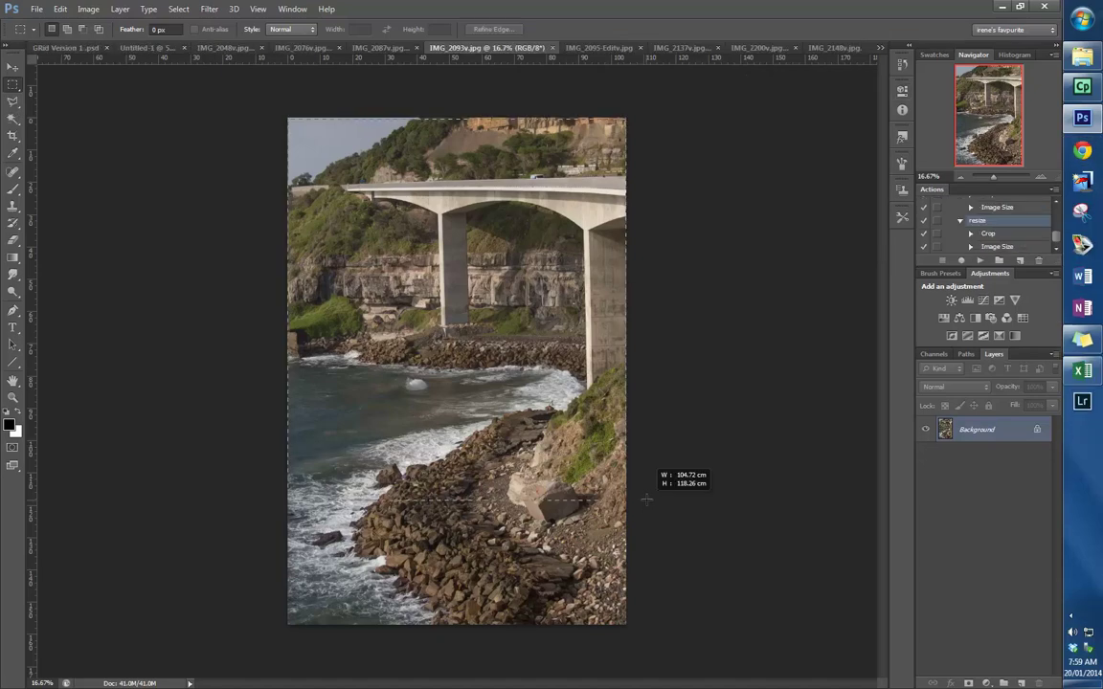
left_click_drag(644, 490, 651, 486)
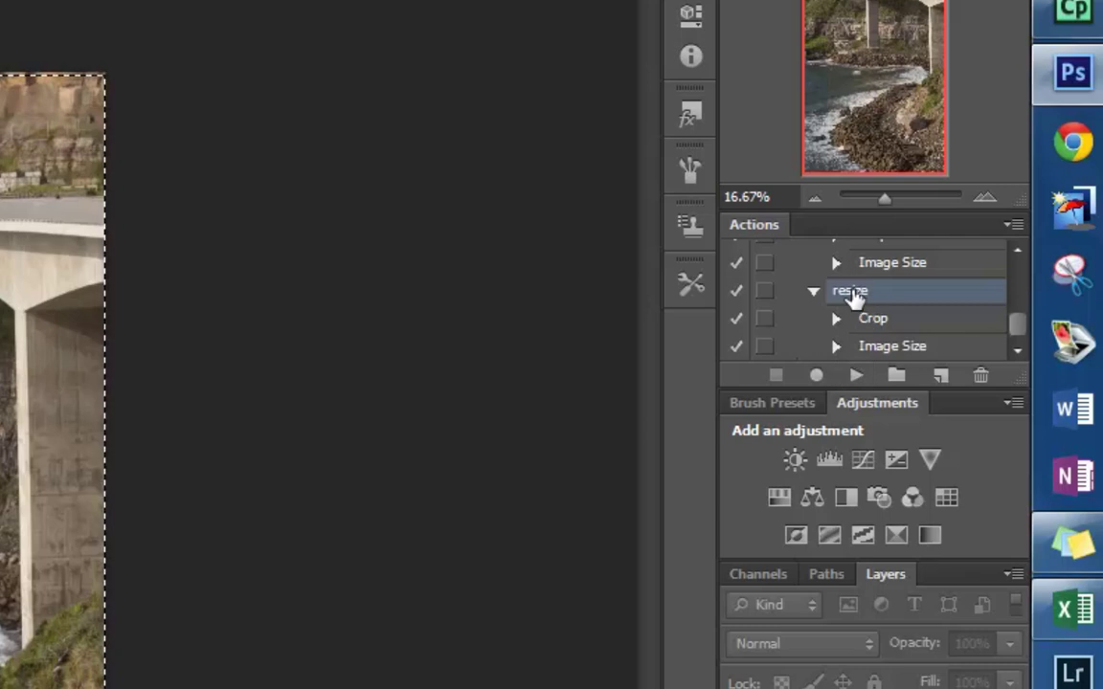
- Run the copied resize action and apply Image Size, making the bridge photo 591 × 643 px at 150 ppi
left_click_drag(857, 290, 812, 300)
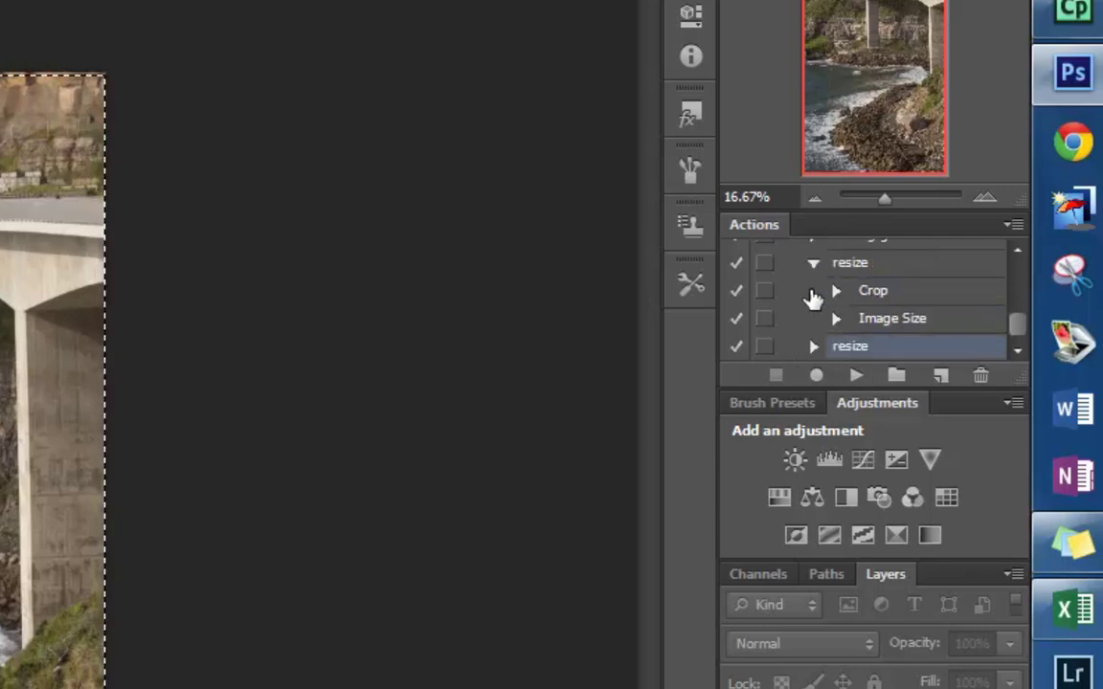
left_click(813, 347)
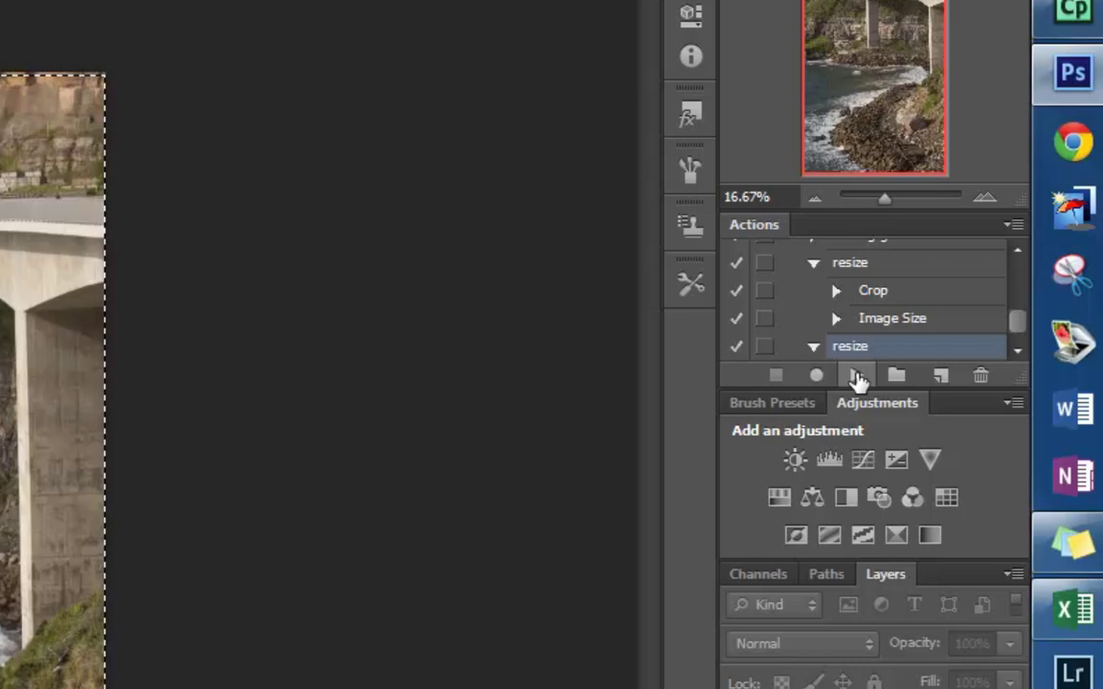
left_click(857, 377)
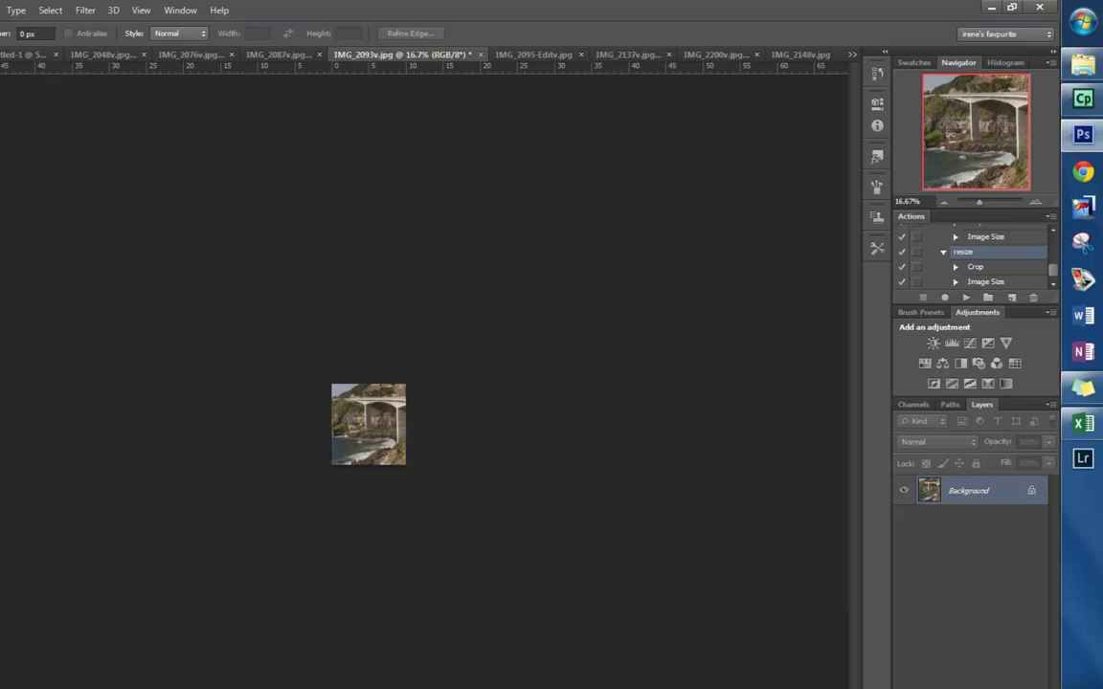
left_click(180, 18)
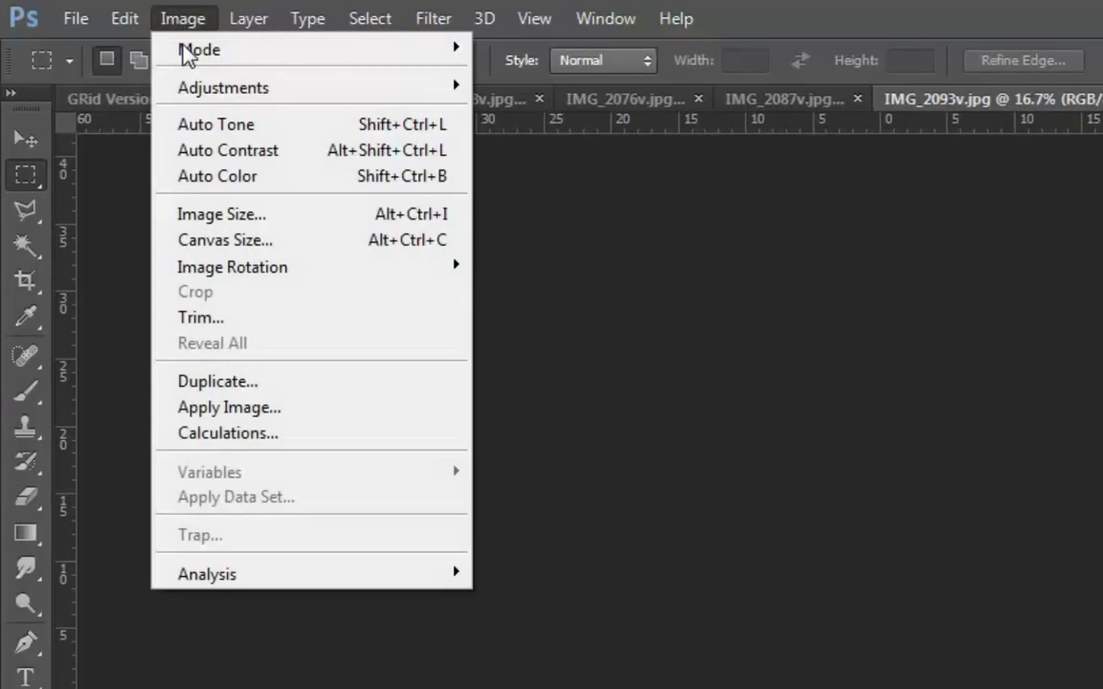
left_click(252, 215)
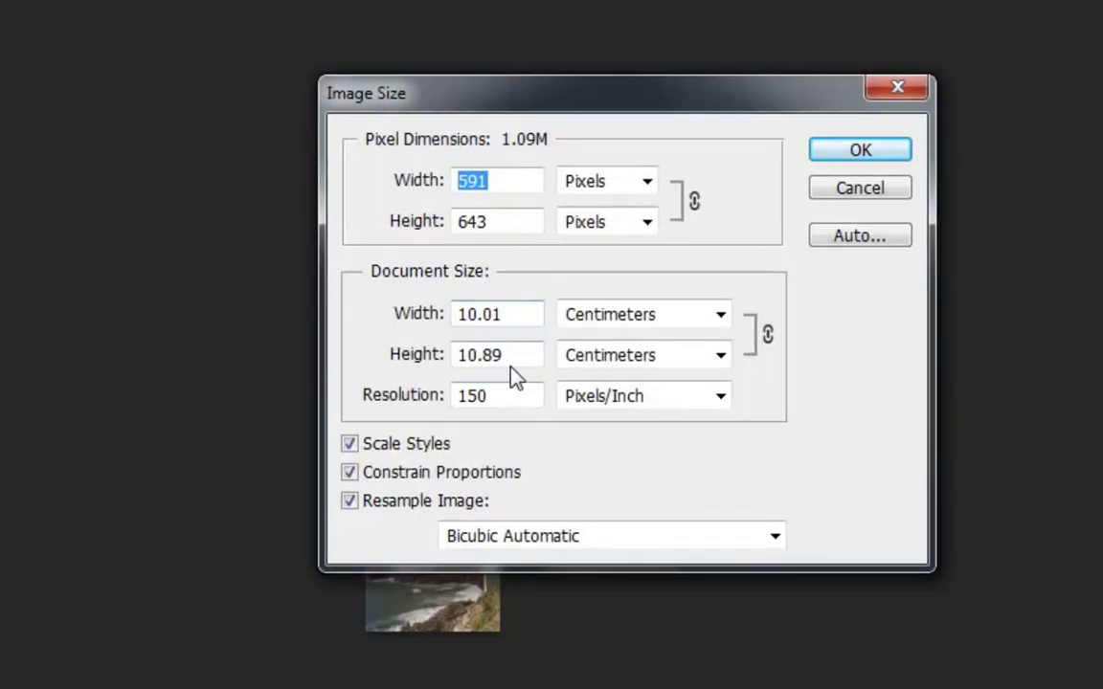
left_click(886, 158)
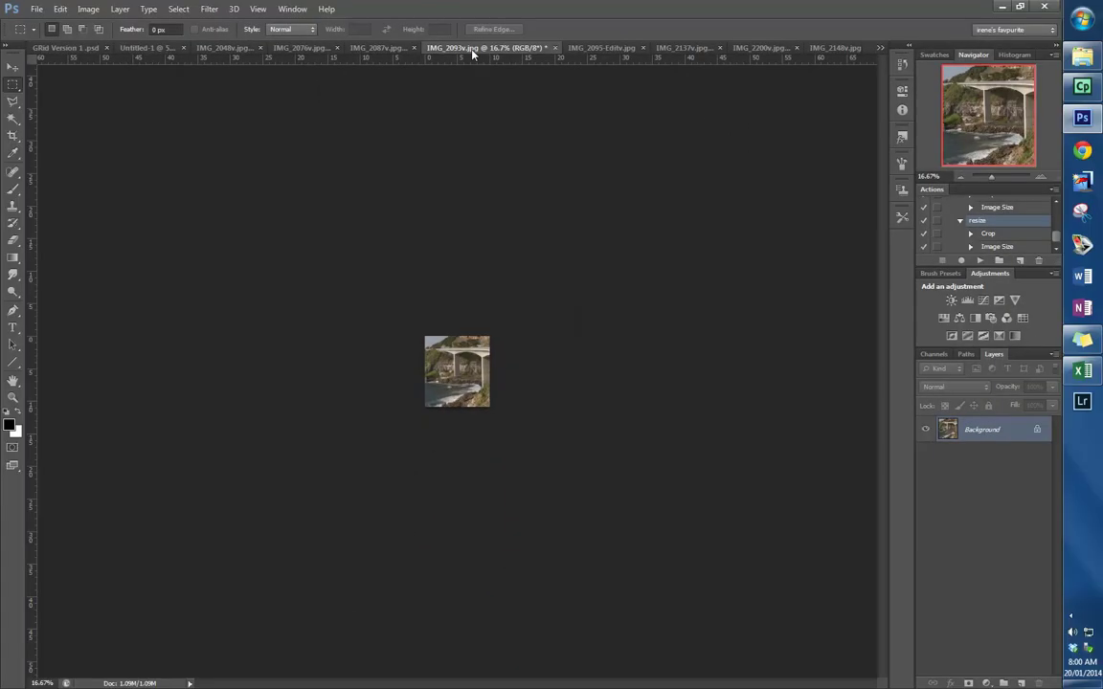
- Float the bridge photo and drag it into the grid document, right of the bird photo
left_click_drag(470, 51, 513, 105)
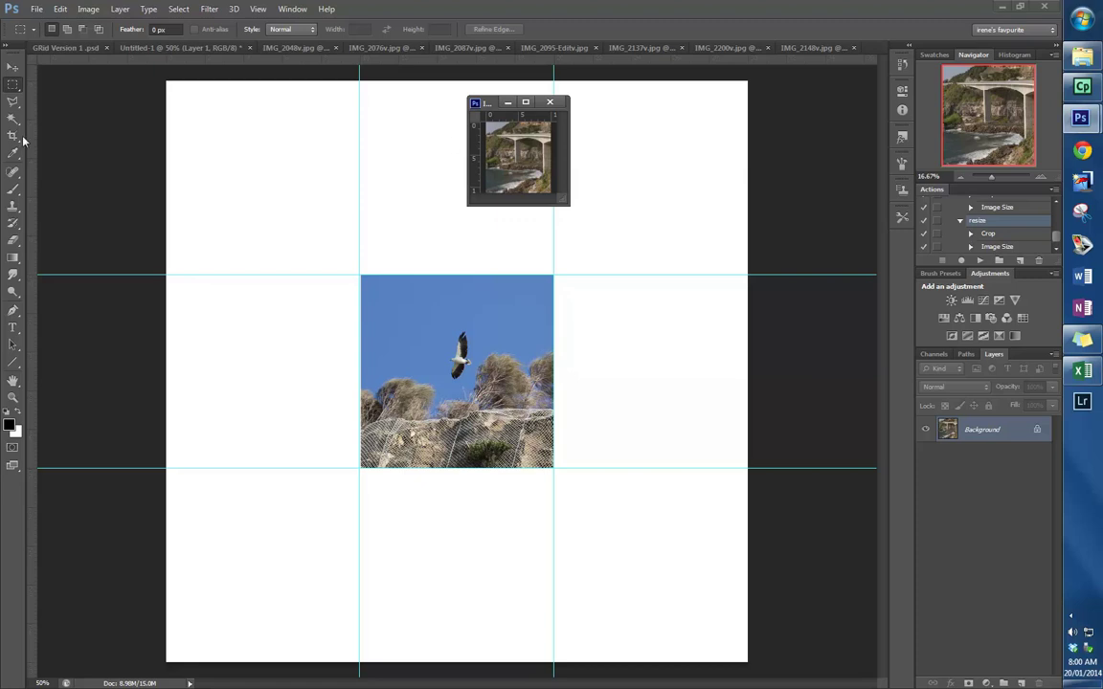
left_click(14, 67)
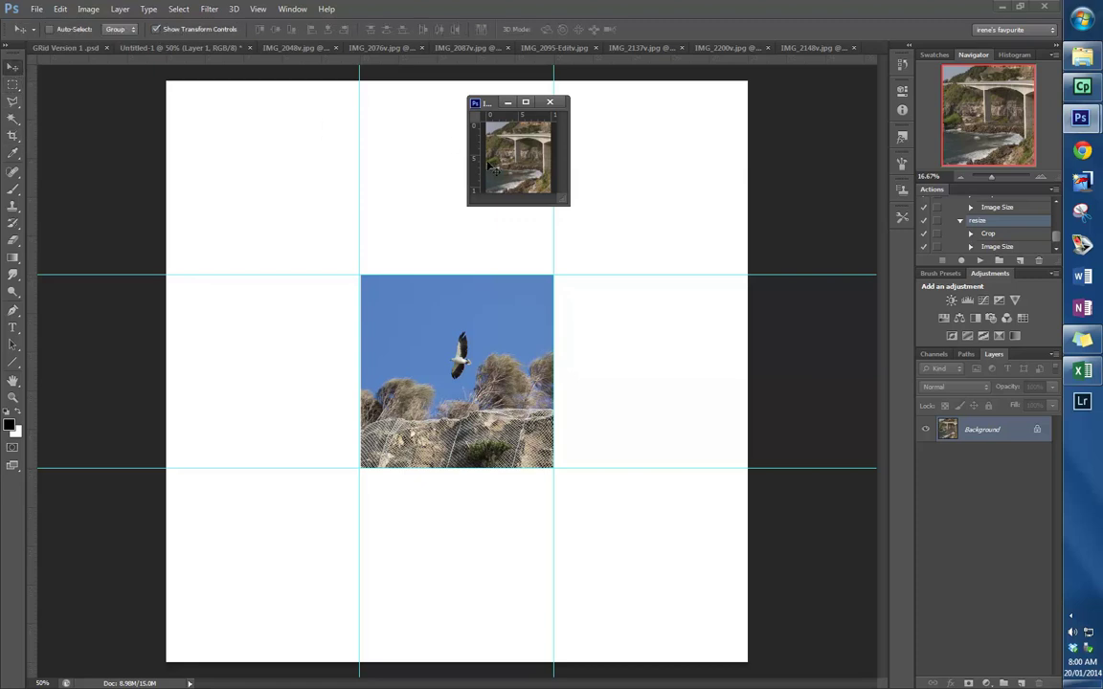
left_click_drag(525, 163, 525, 239)
left_click_drag(624, 337, 698, 410)
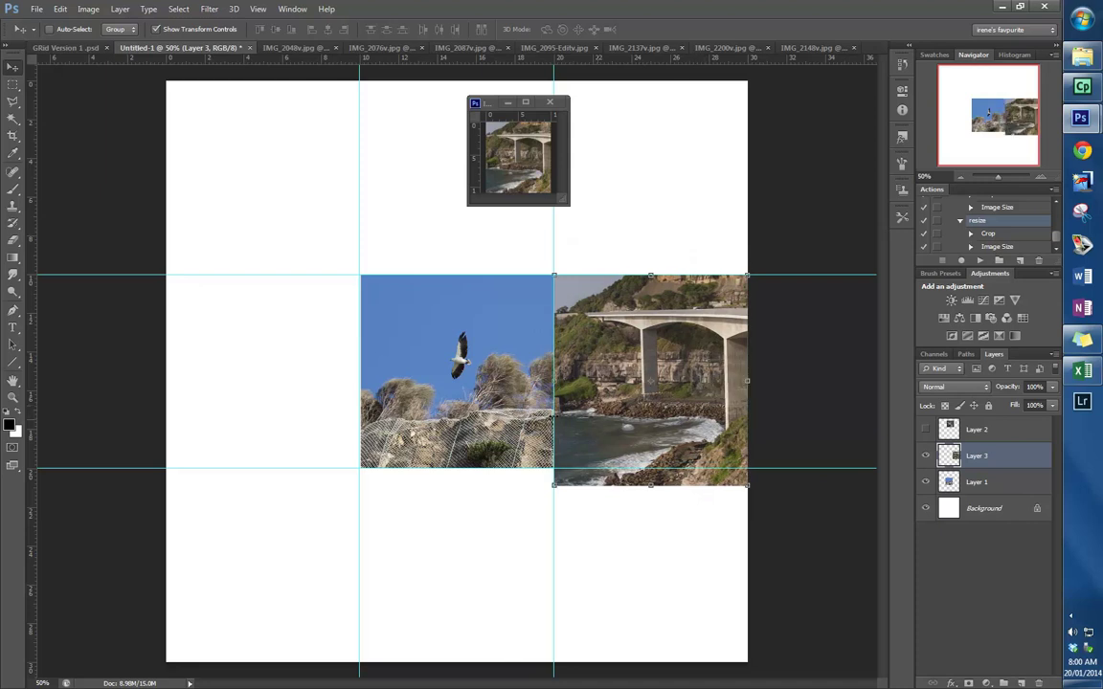
- Close IMG_2093v.jpg, saving the changes as a JPEG
left_click(550, 102)
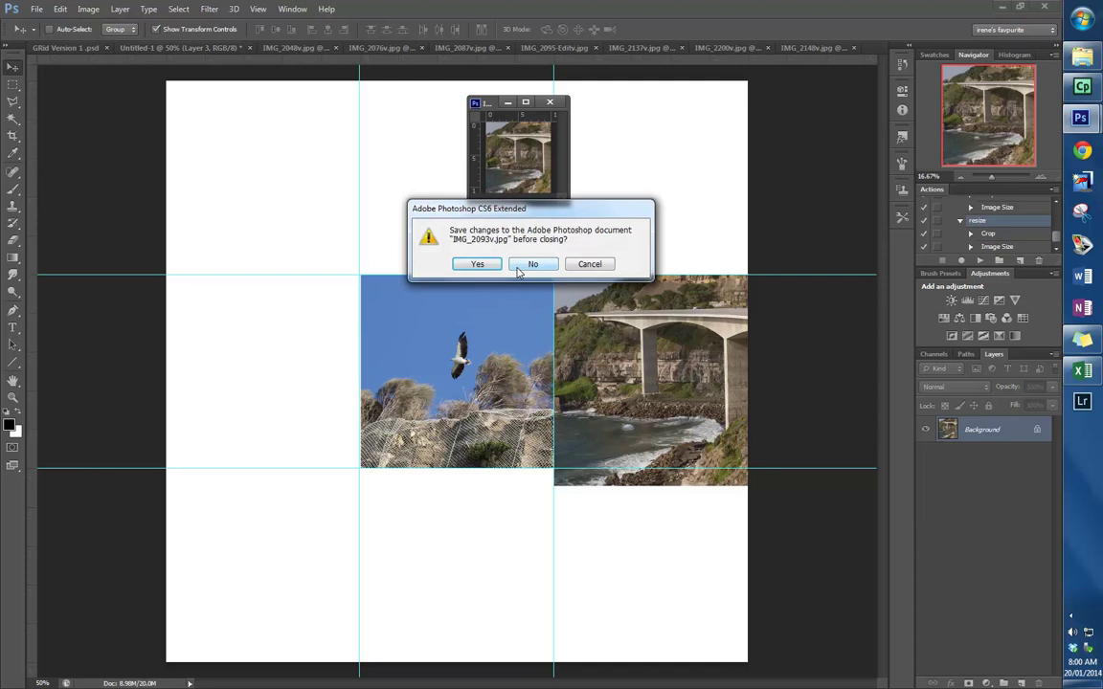
left_click(476, 265)
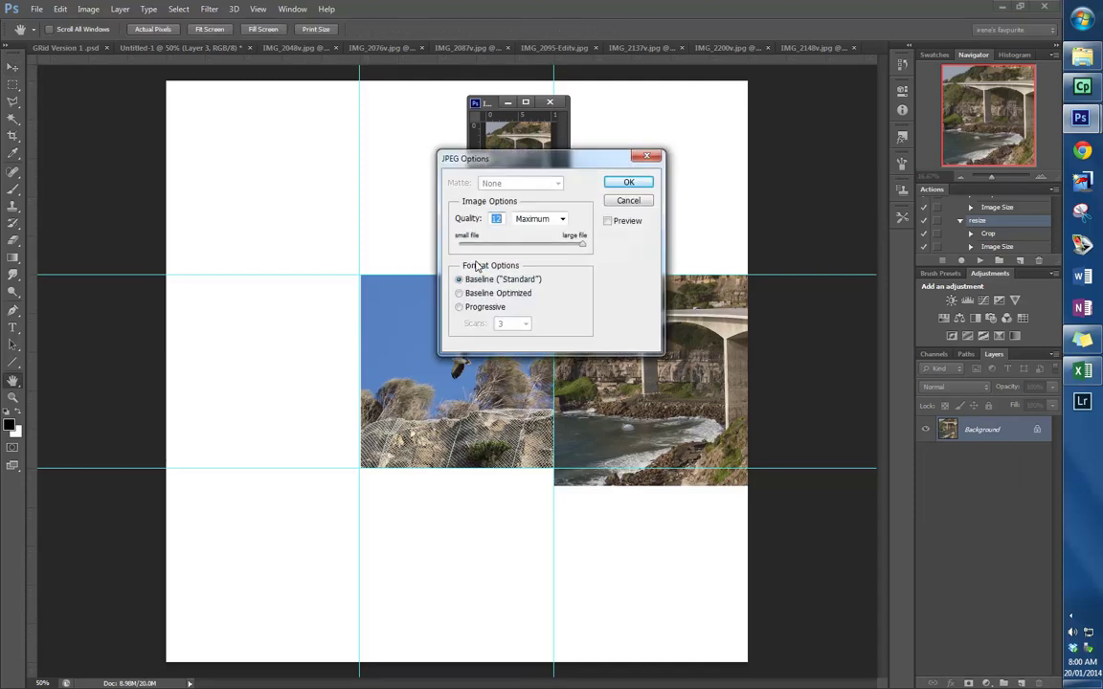
left_click(628, 183)
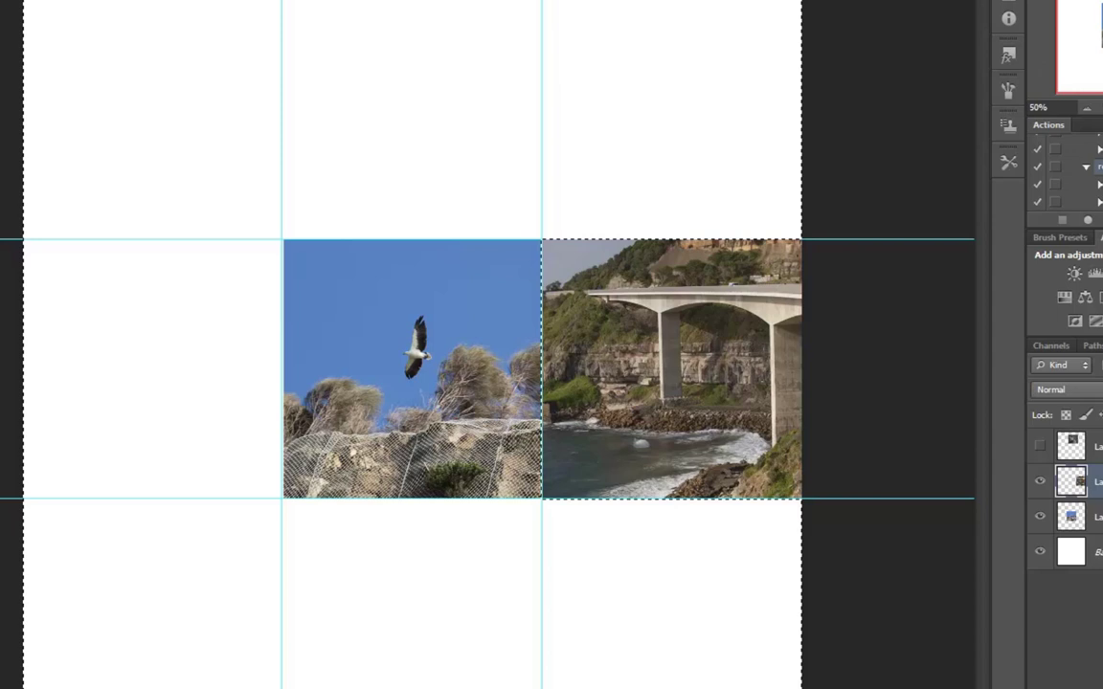
- Clear the selection and align the bridge photo in the middle-right cell
left_click(178, 9)
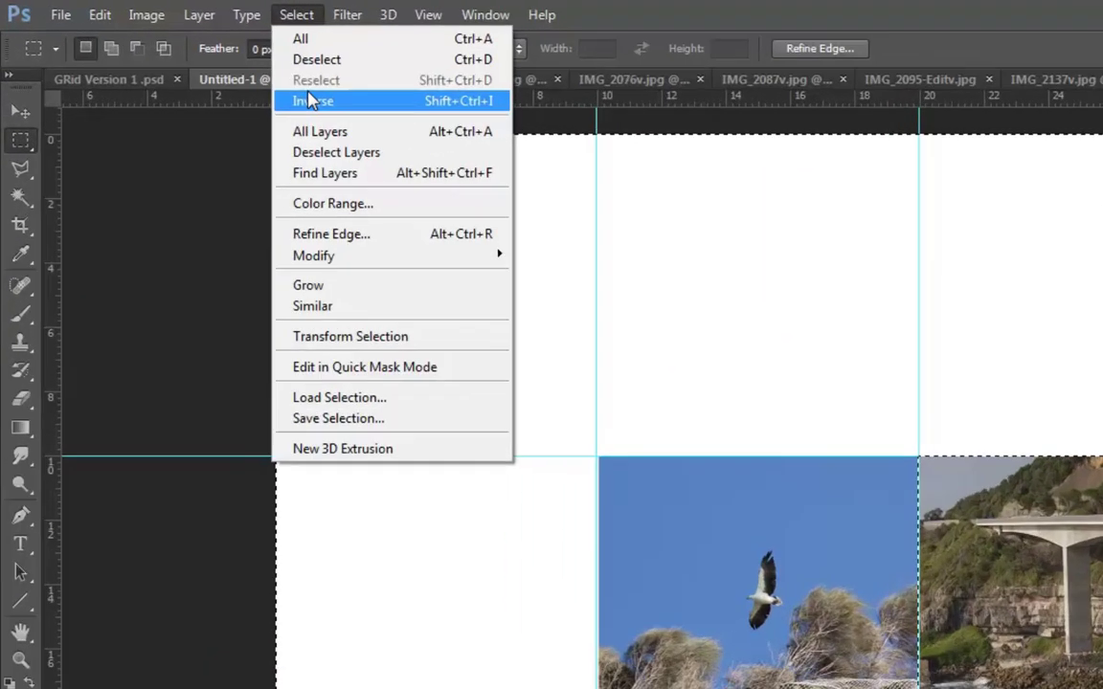
left_click(314, 59)
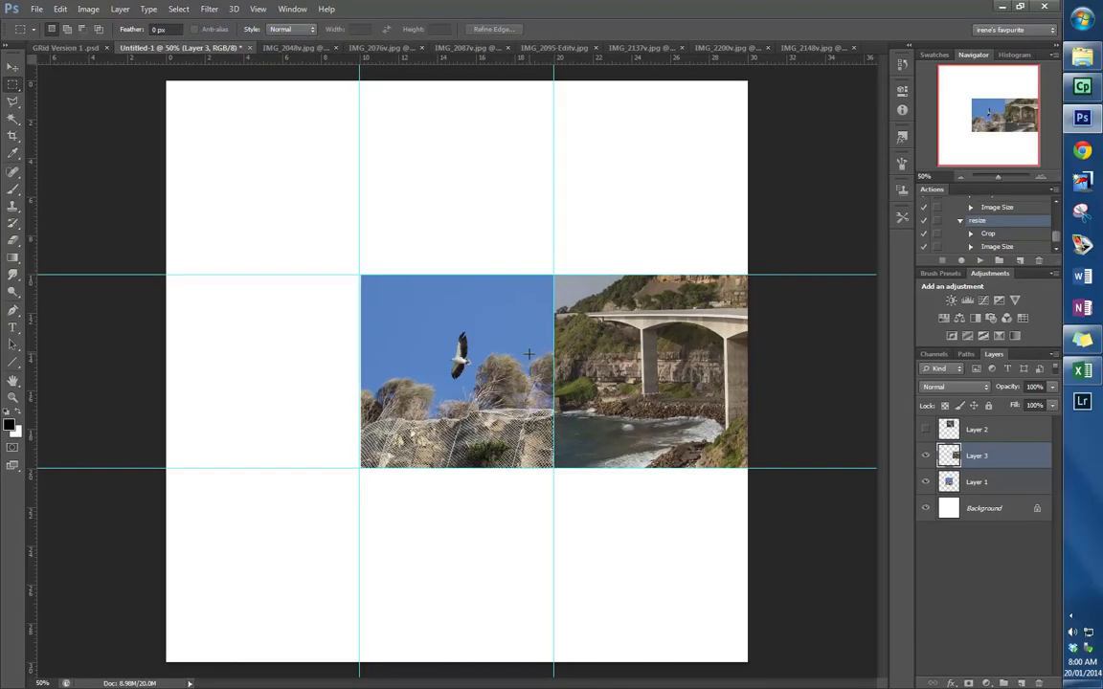
key("v")
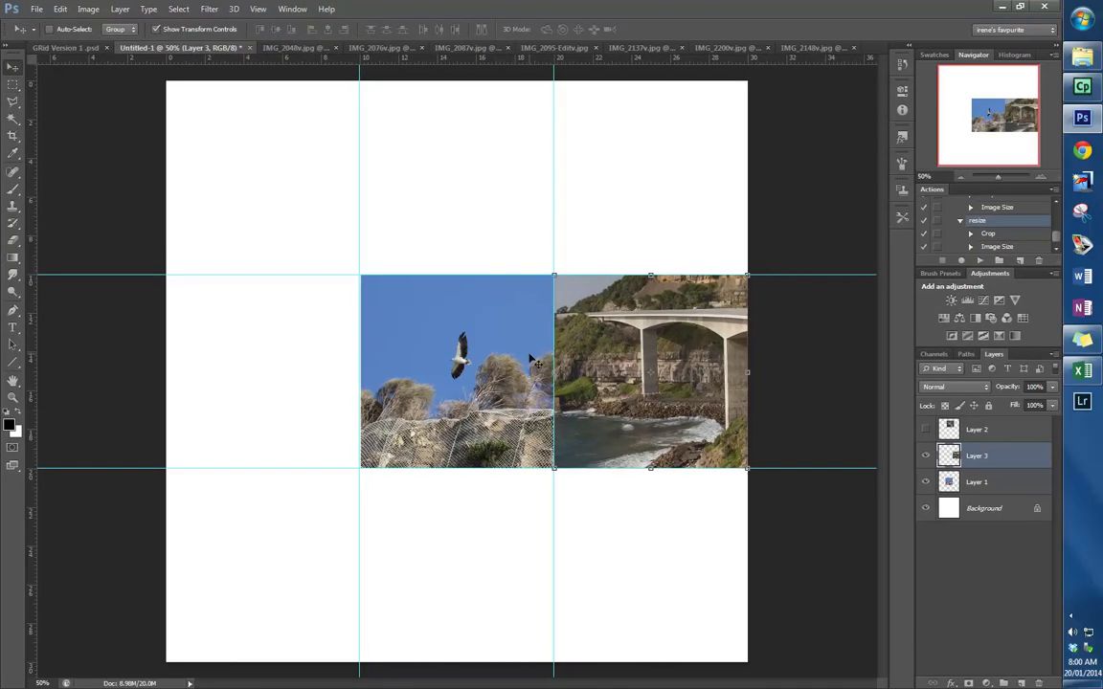
left_click_drag(622, 333, 633, 176)
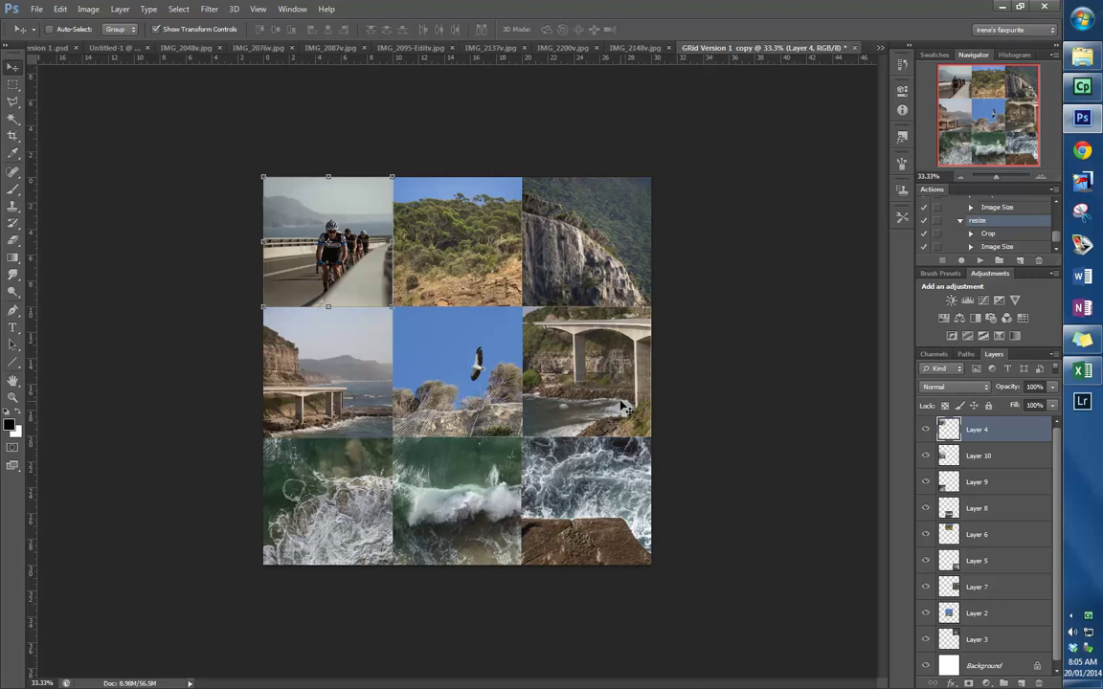
- Select Layers 7, 5, 6, 8, 9, 10 and 4 in turn to see which photo each holds
left_click(991, 589)
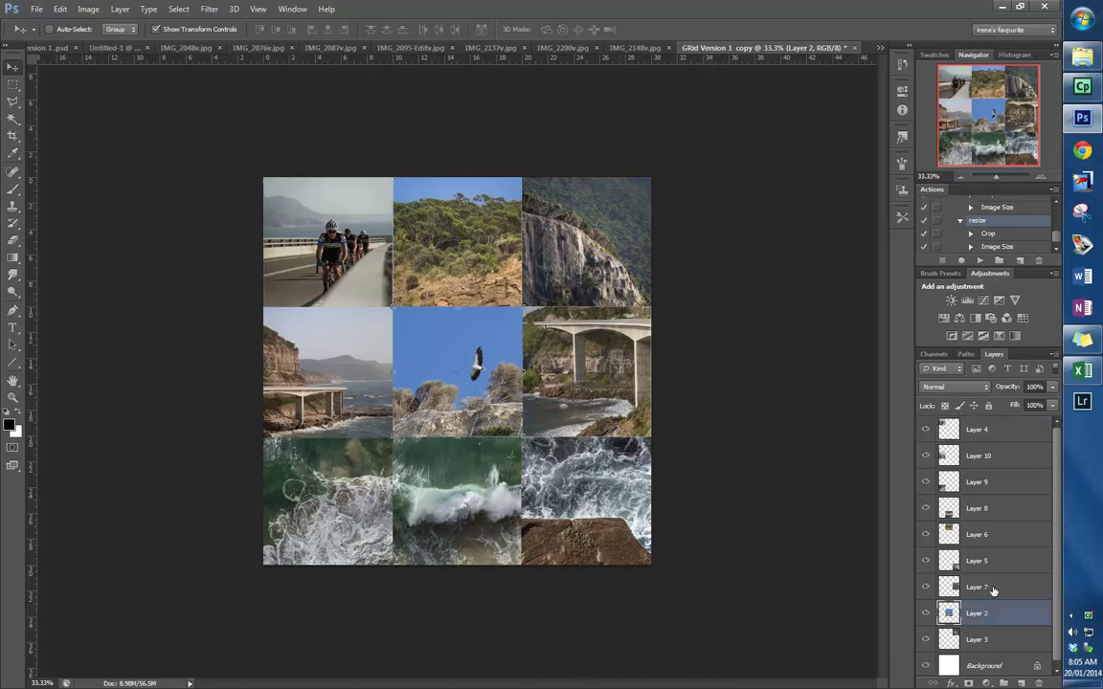
left_click(991, 562)
left_click(996, 534)
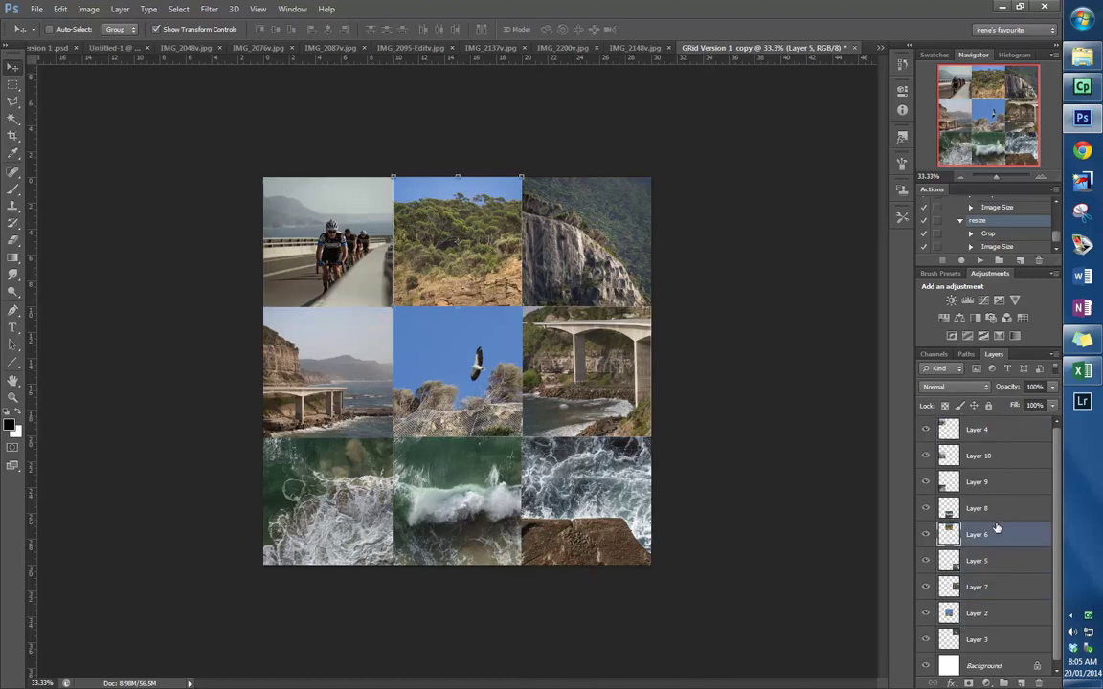
left_click(996, 514)
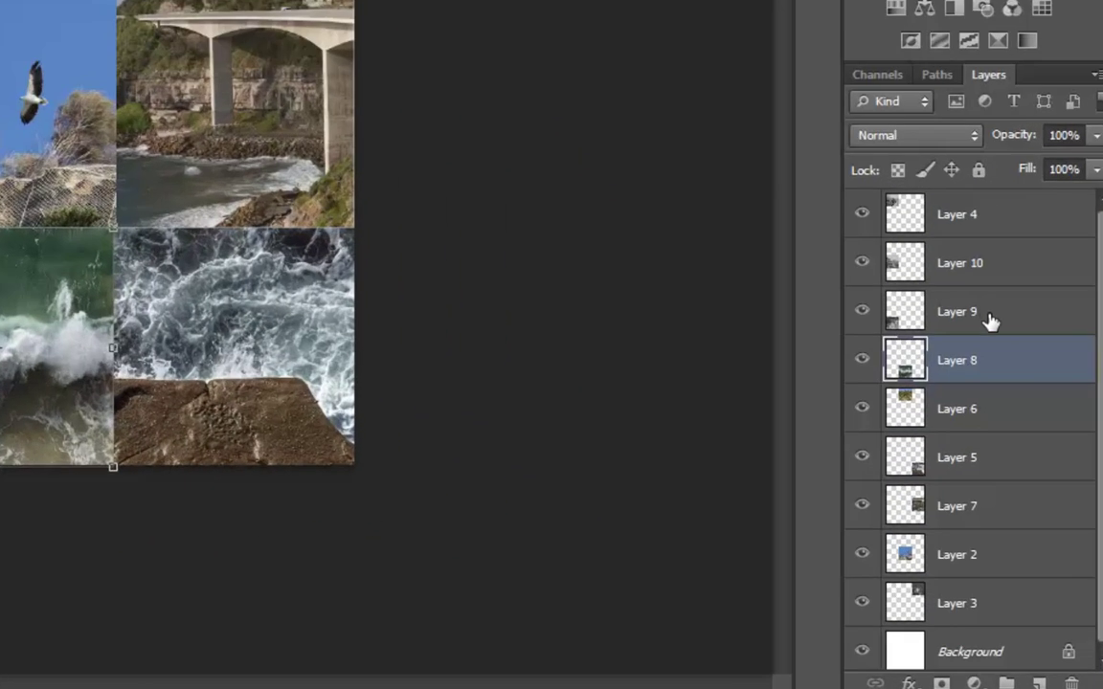
left_click(991, 319)
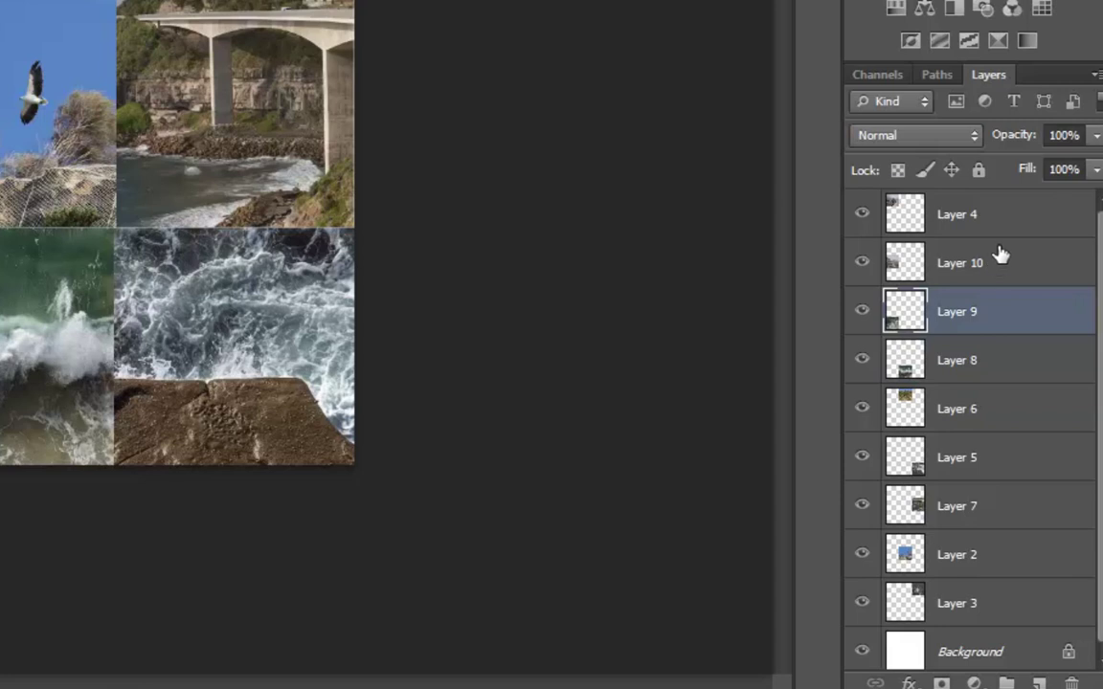
left_click(1000, 257)
left_click(1007, 214)
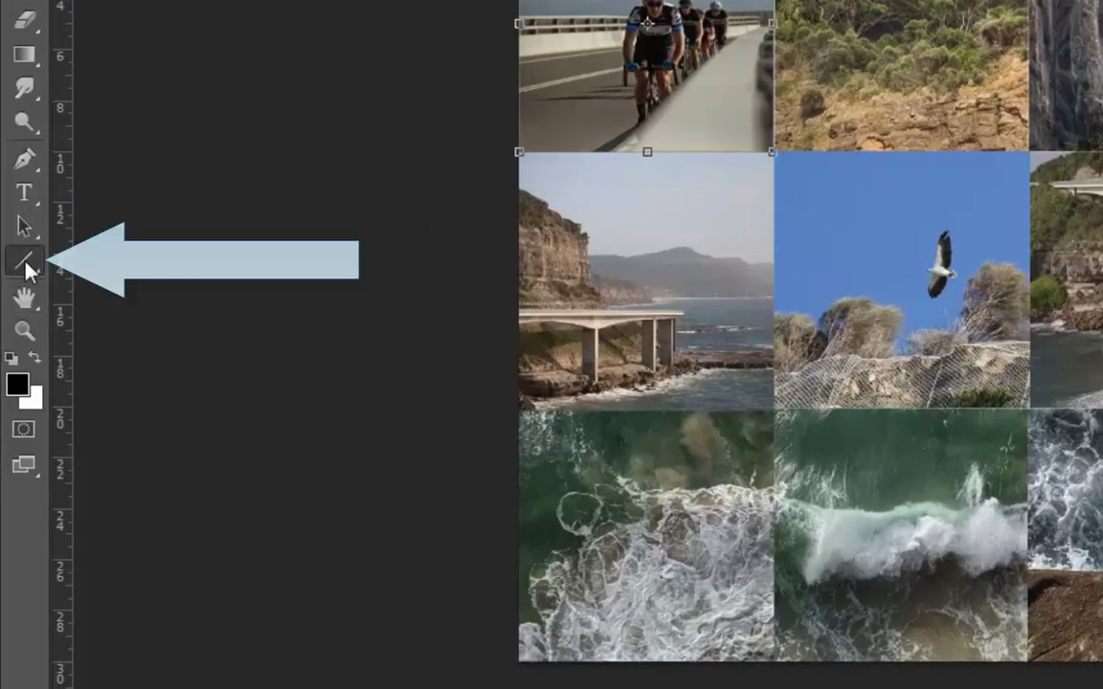
- Switch to the Line Tool for the black vertical divider between columns one and two
left_click(26, 267)
left_click(122, 356)
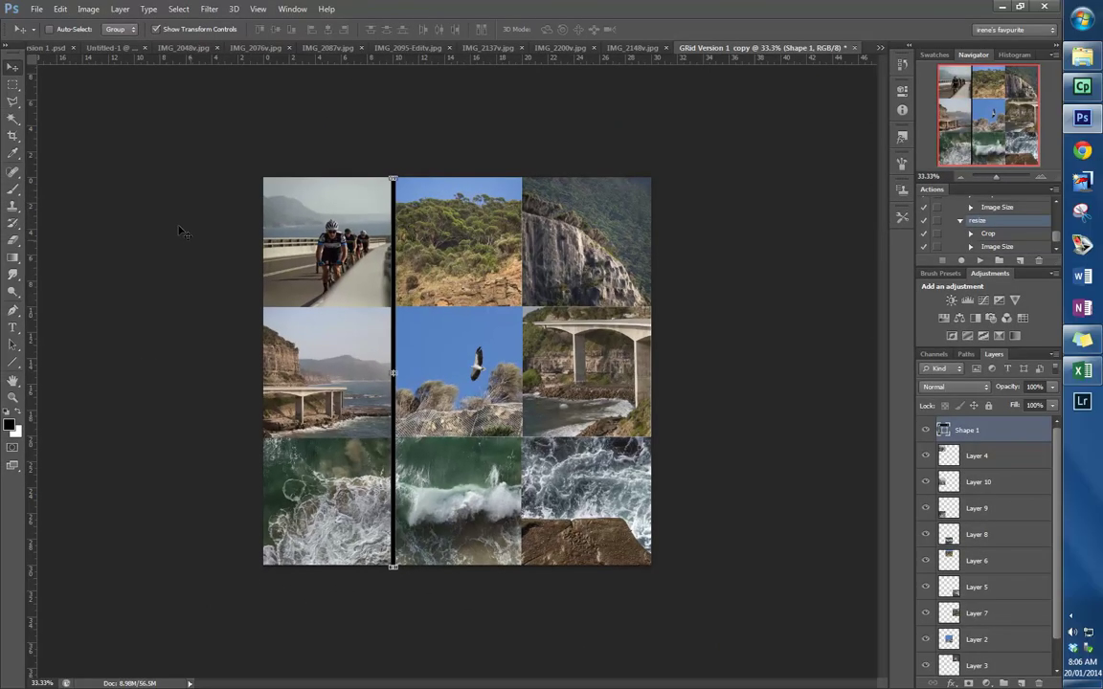
- Duplicate Shape 1 and move the copy between columns two and three
right_click(992, 430)
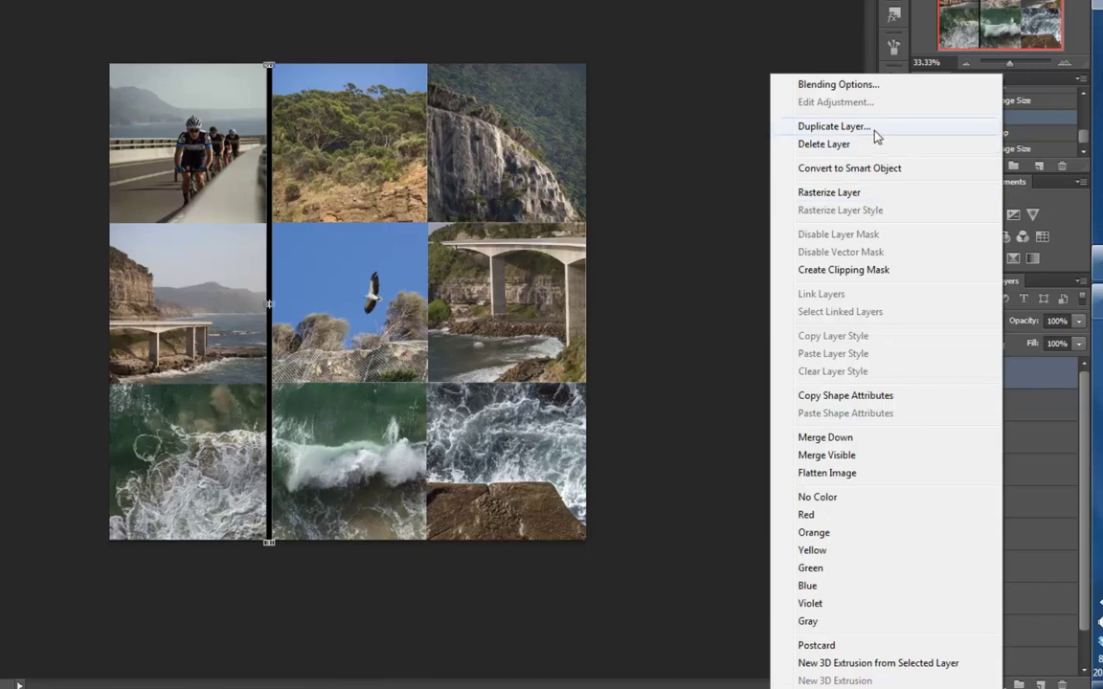
left_click(873, 128)
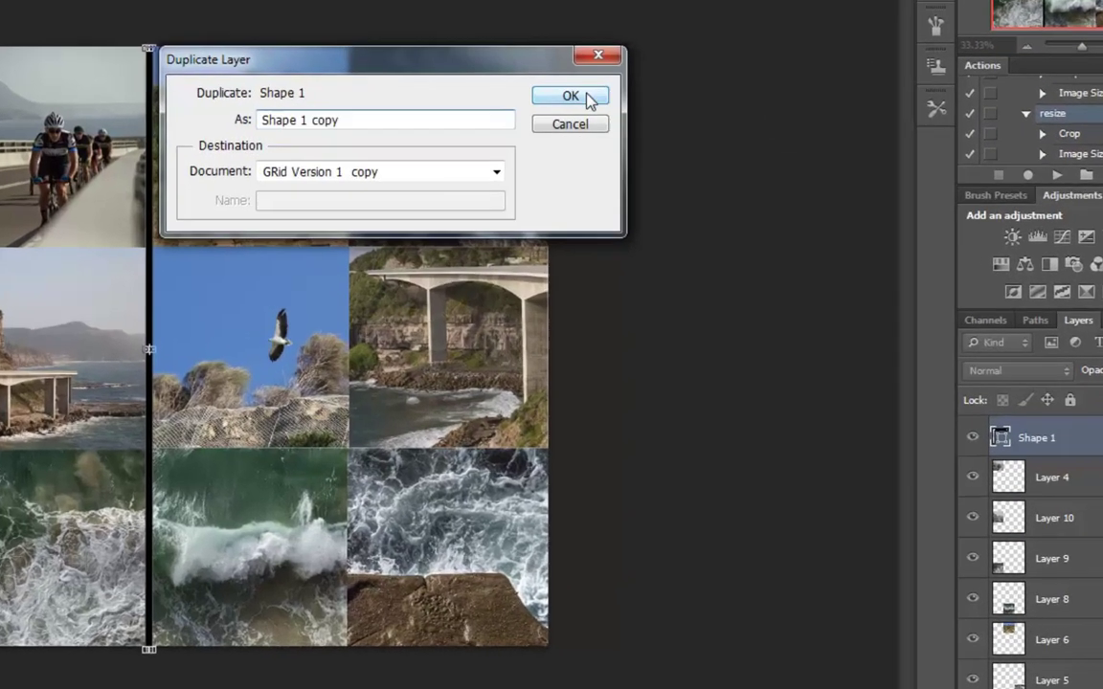
left_click(570, 96)
left_click_drag(162, 287, 348, 272)
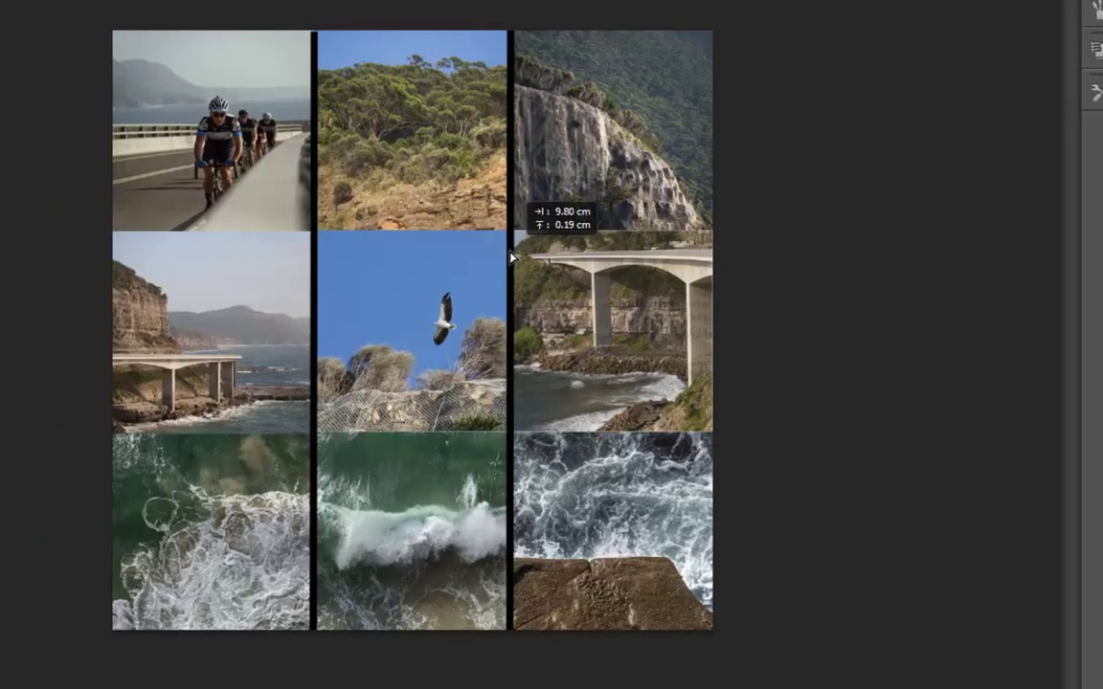
left_click_drag(510, 256, 511, 256)
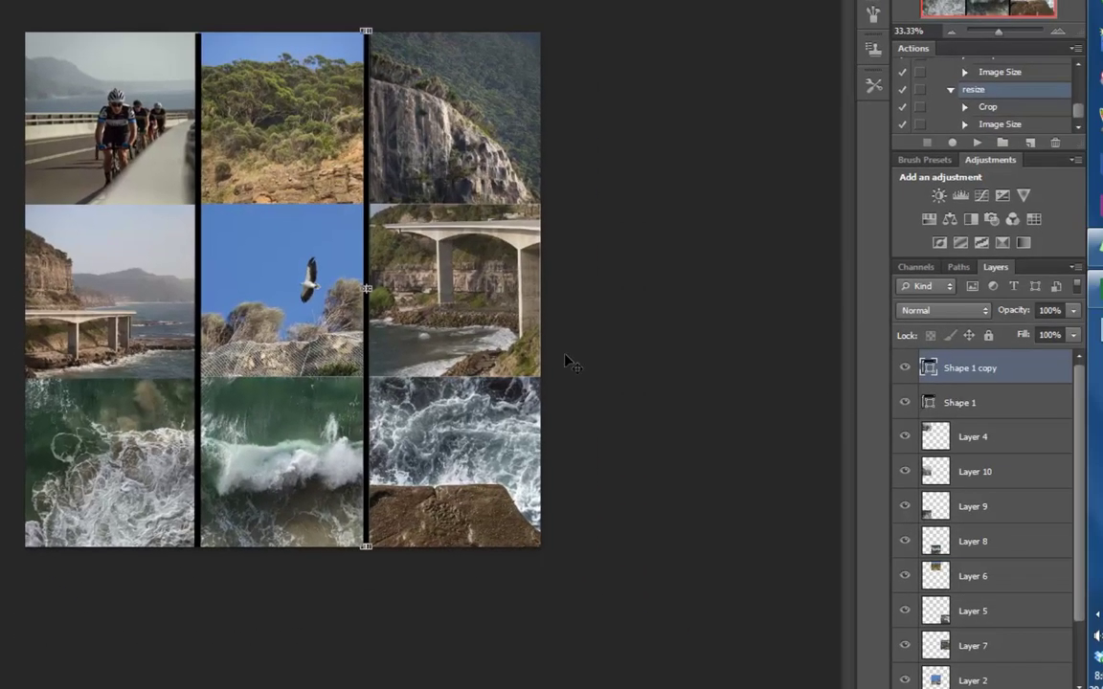
- Duplicate the divider again as a horizontal line between rows two and three
right_click(995, 371)
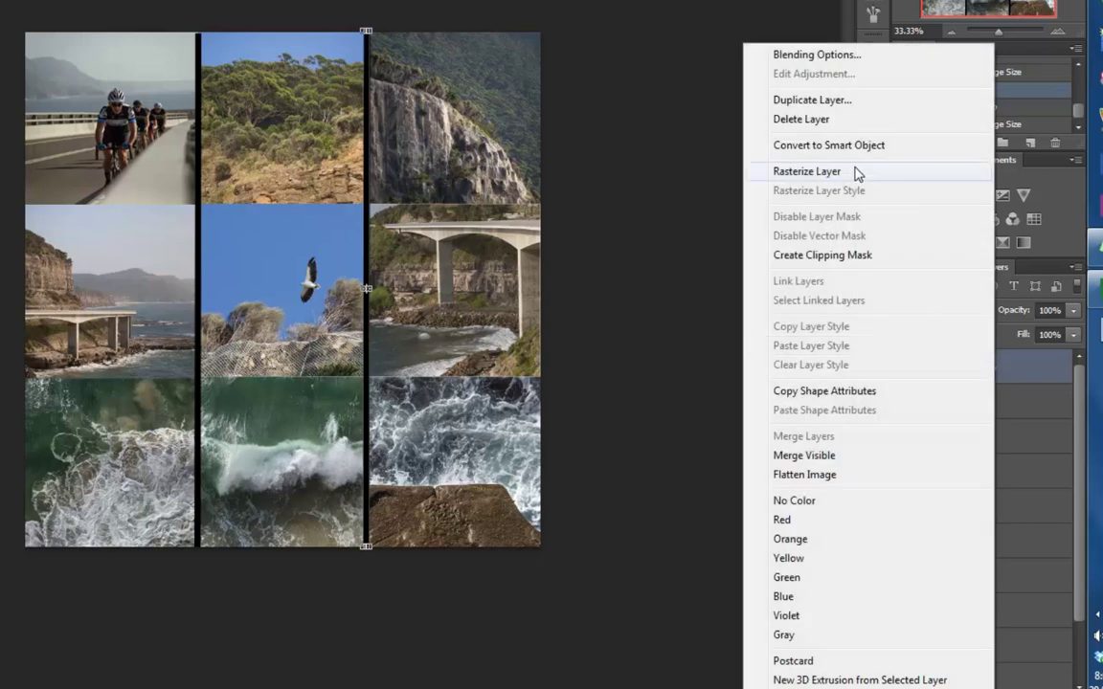
left_click(812, 103)
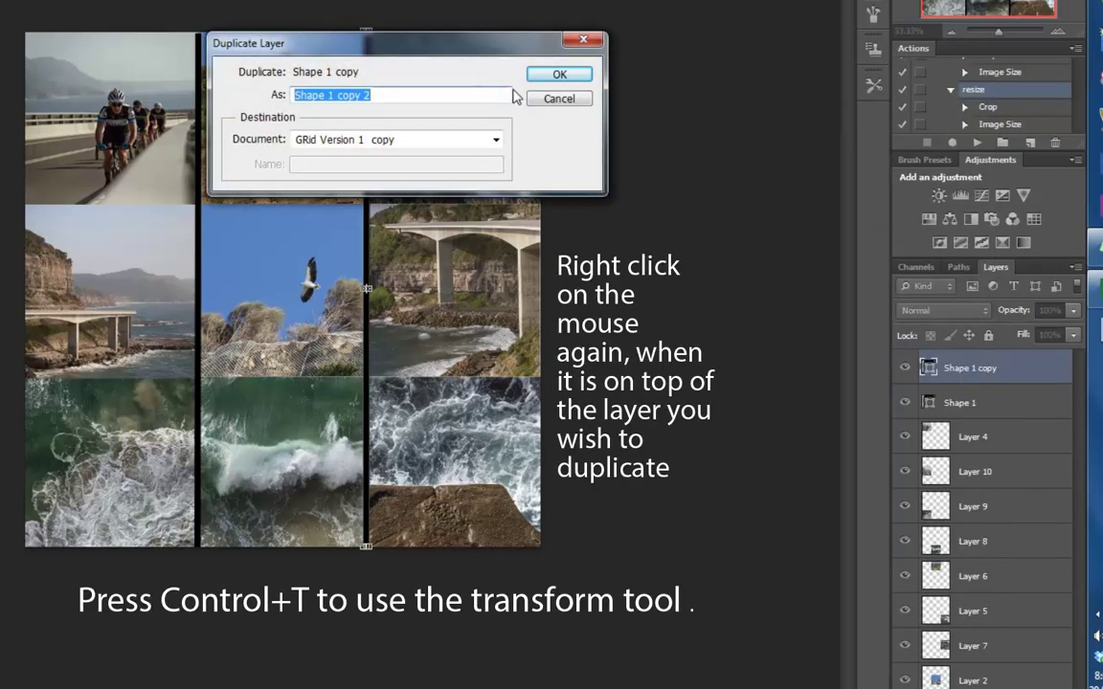
left_click(548, 77)
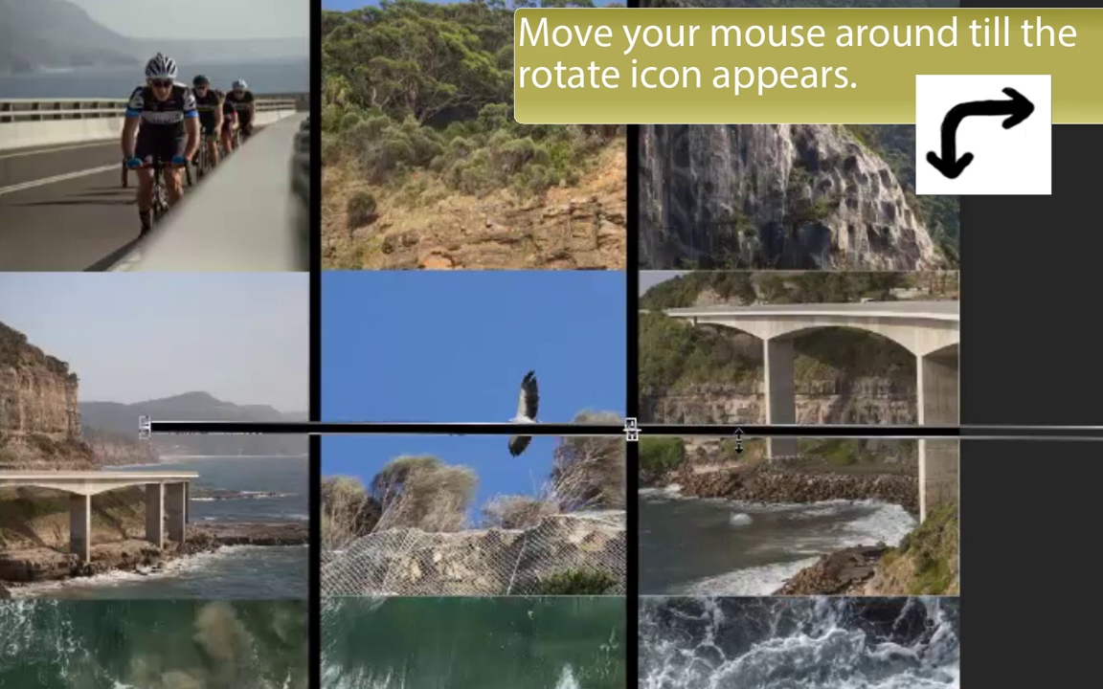
left_click_drag(742, 439, 574, 610)
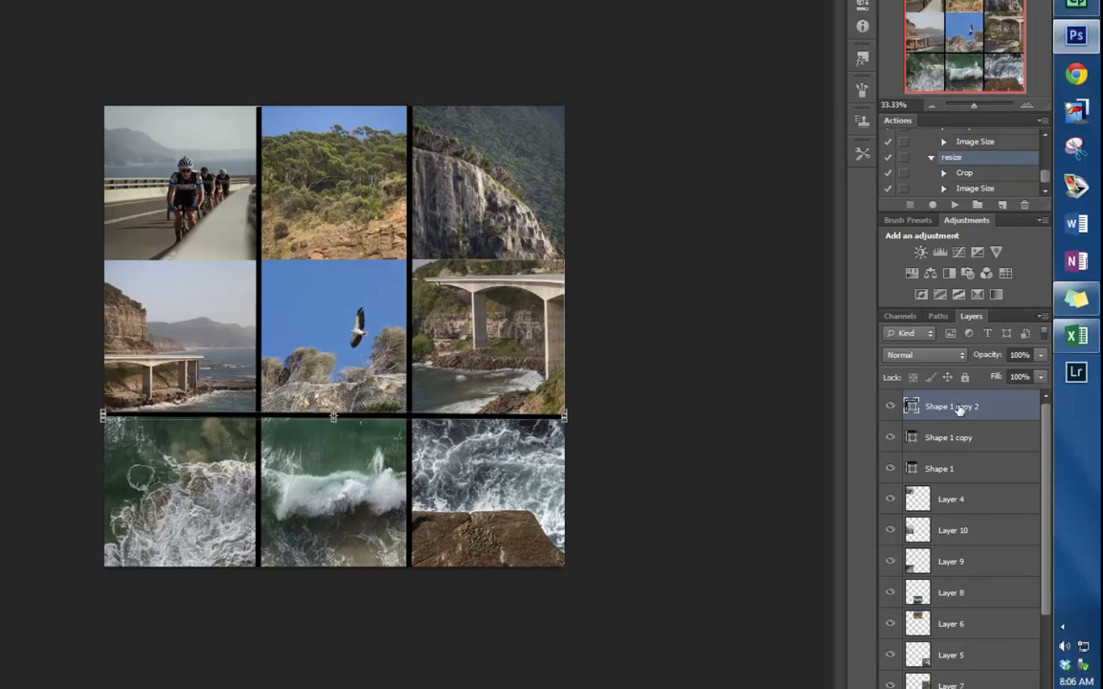
- Duplicate the horizontal divider and move Shape 1 copy 3 between rows one and two
right_click(921, 403)
left_click(794, 167)
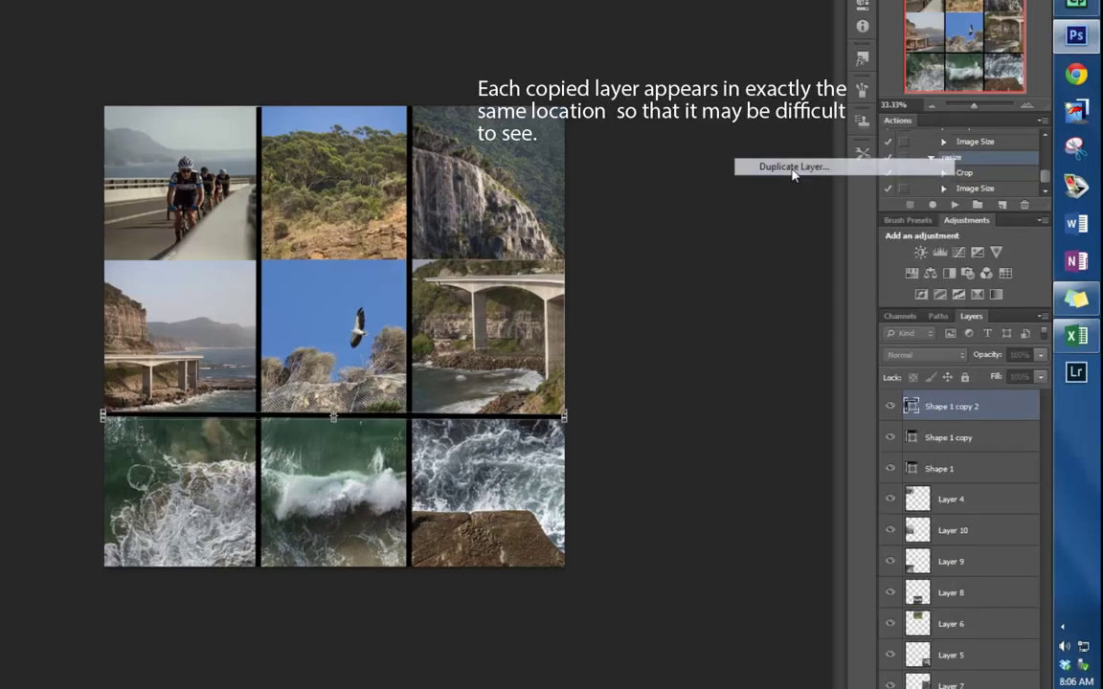
left_click(581, 142)
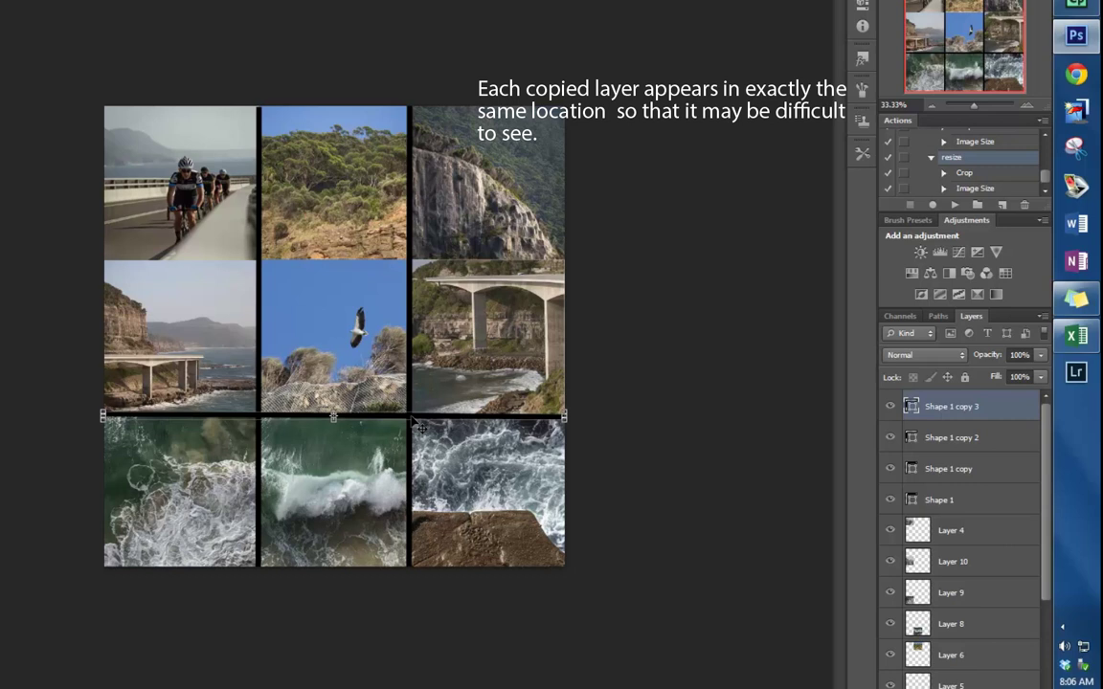
left_click_drag(400, 422, 394, 268)
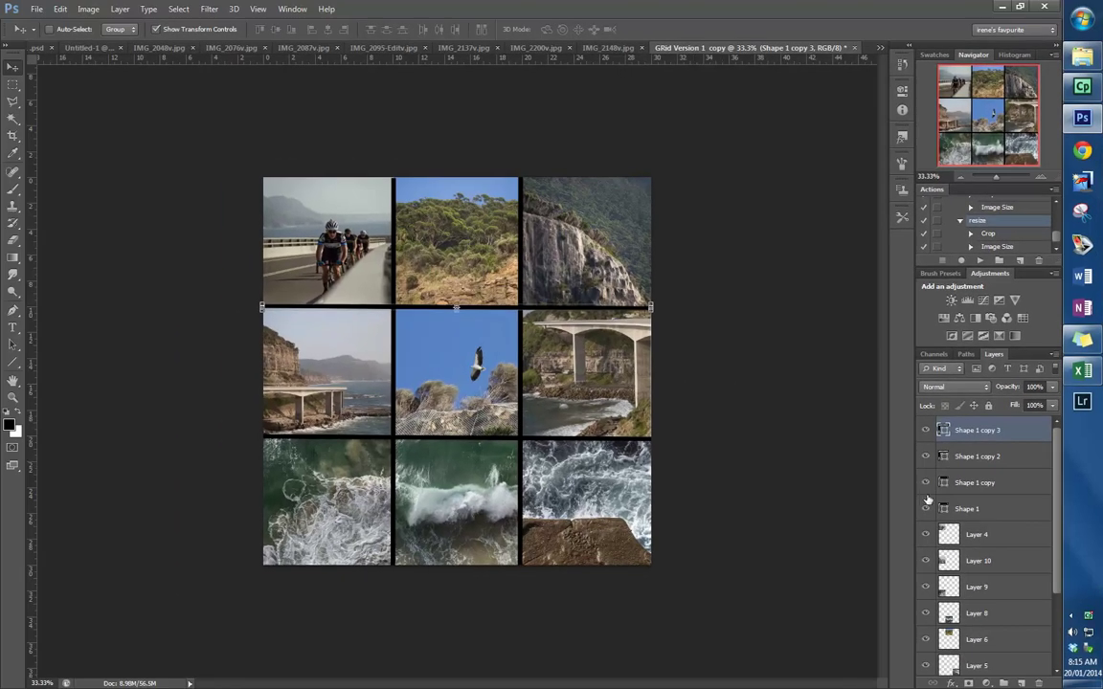
left_click_drag(1057, 580, 1065, 657)
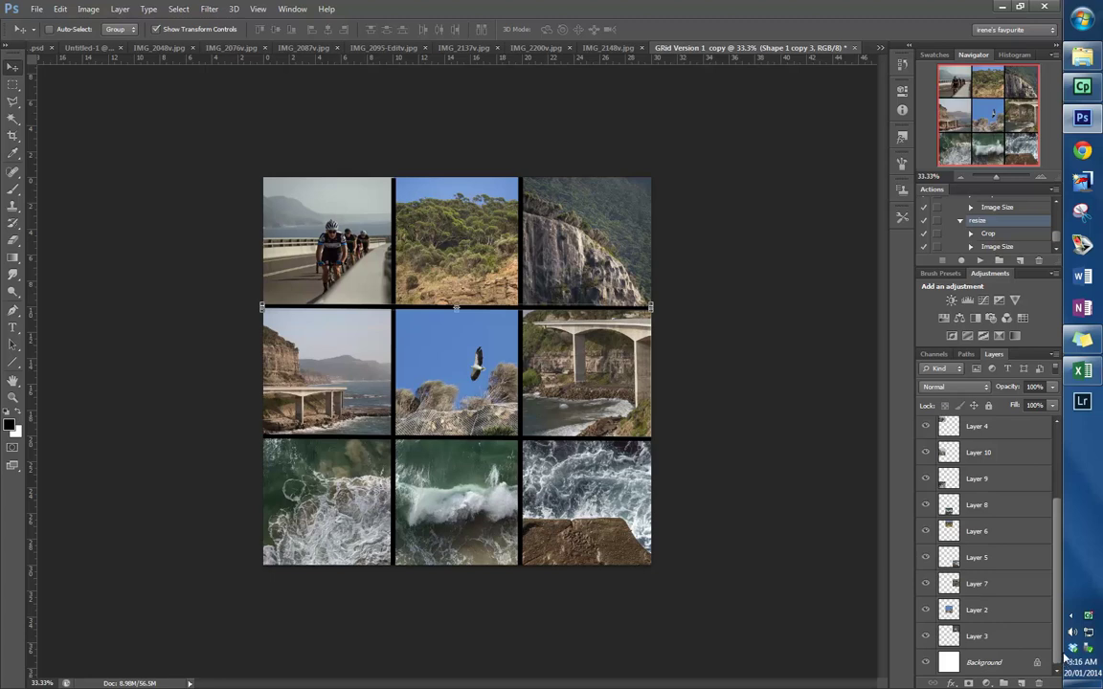
- Add a Hue/Saturation layer, set Hue to +13, and toggle its visibility to compare
left_click(959, 317)
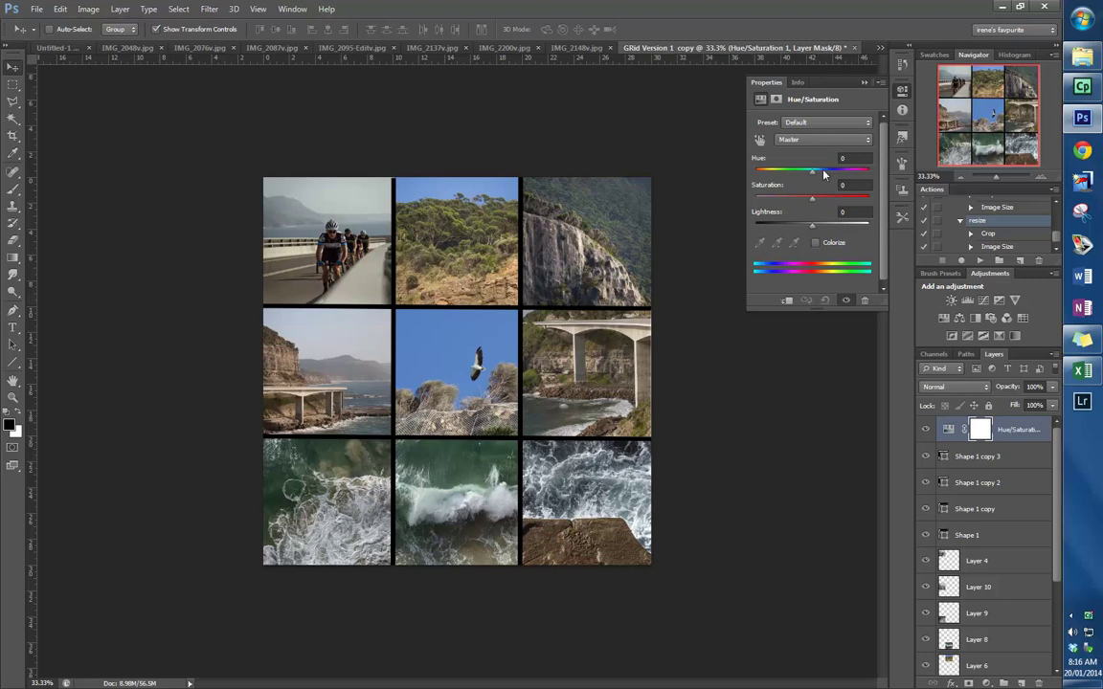
left_click_drag(815, 175, 770, 207)
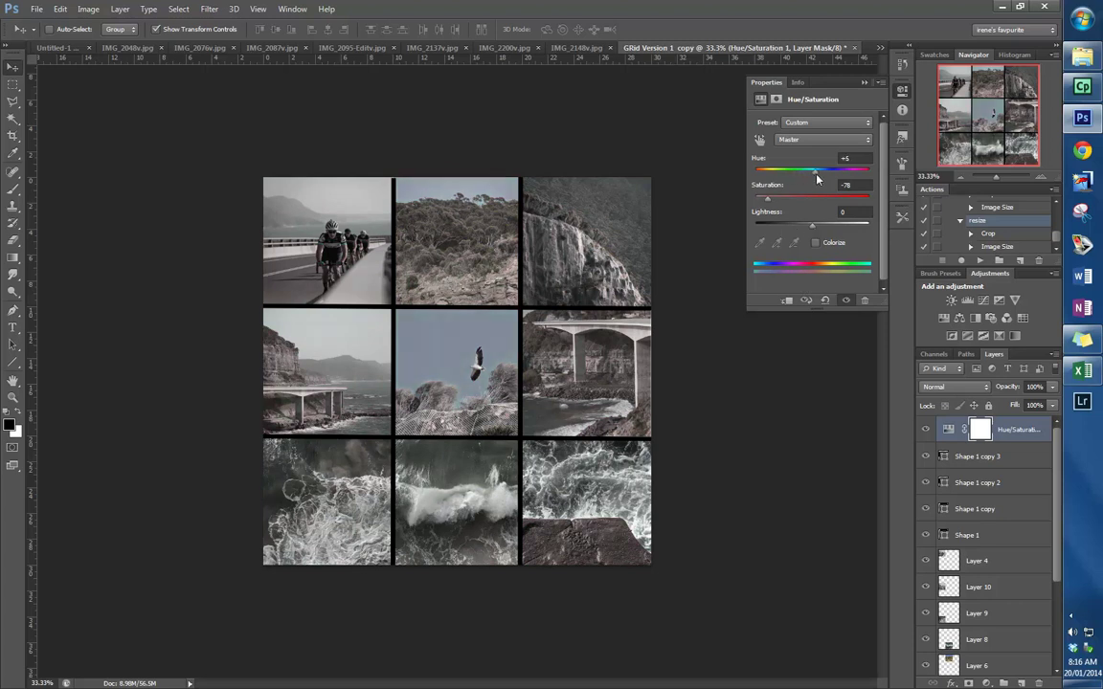
left_click_drag(816, 173, 821, 173)
left_click(926, 431)
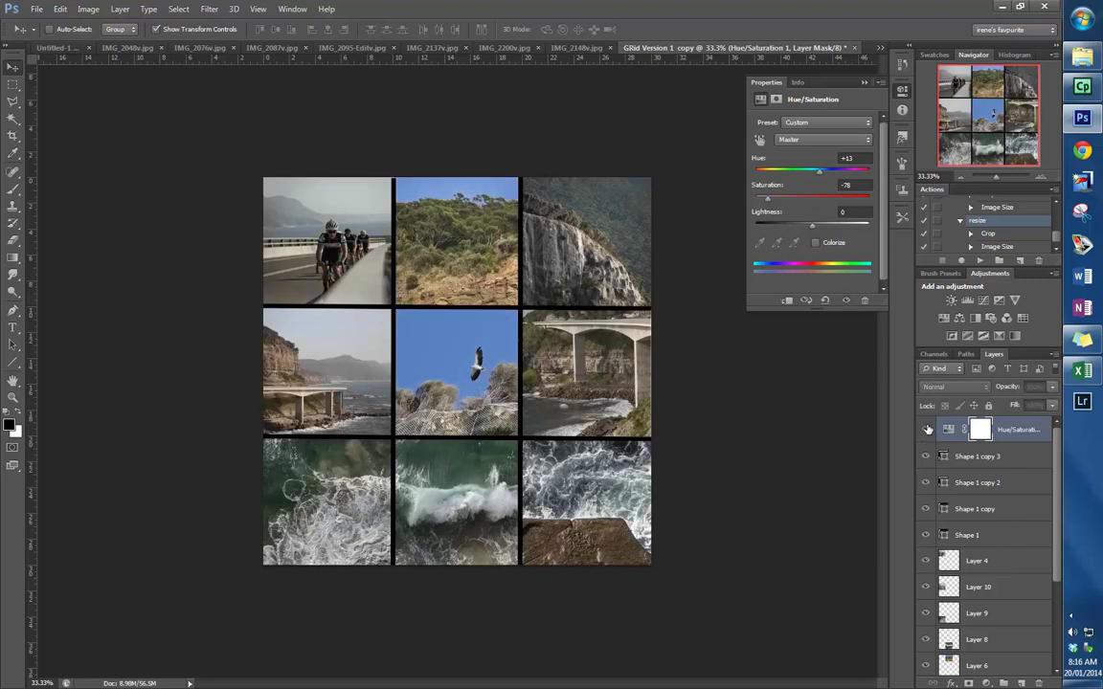
left_click(926, 431)
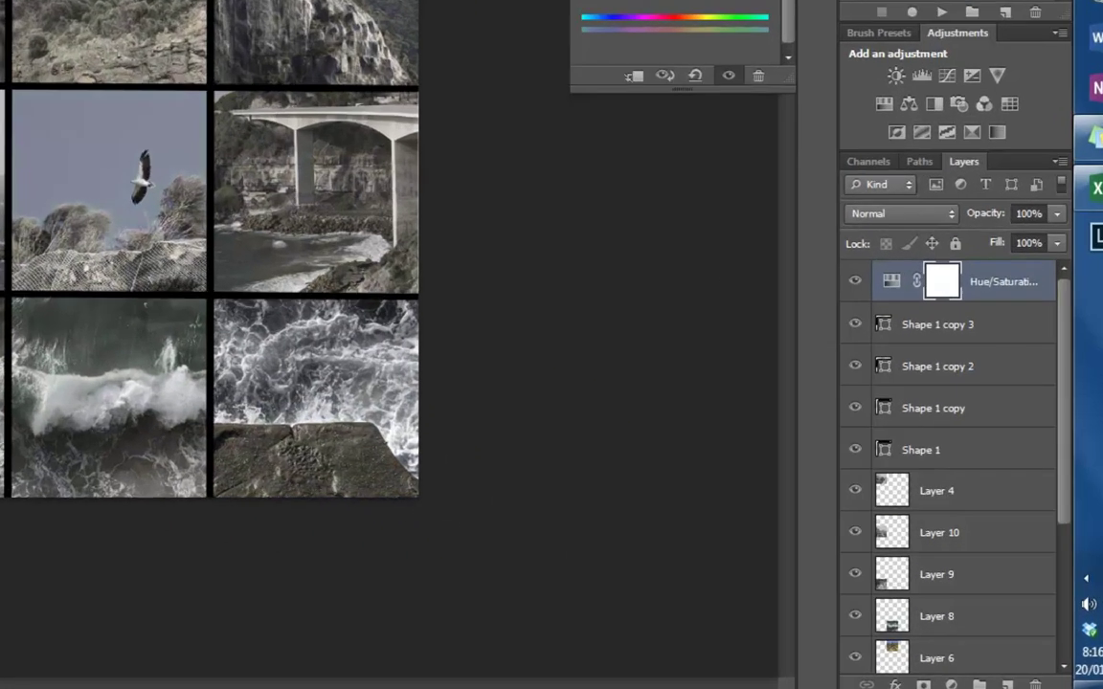
- Hide the Hue/Saturation layer and add a Color Lookup adjustment layer
left_click(856, 280)
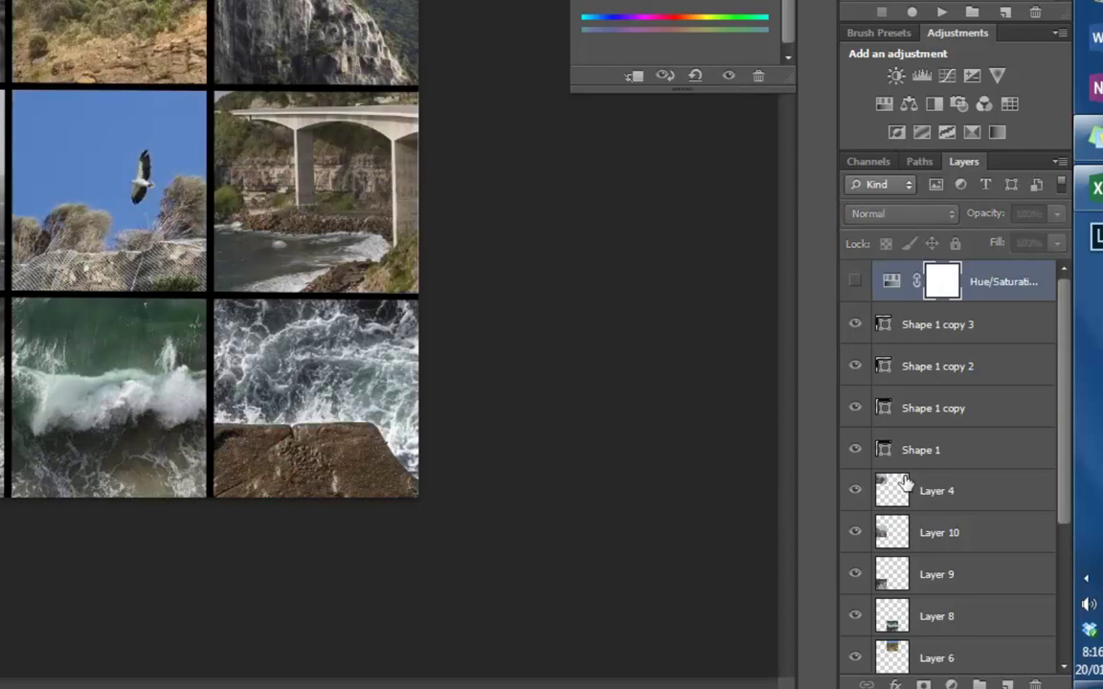
left_click(953, 682)
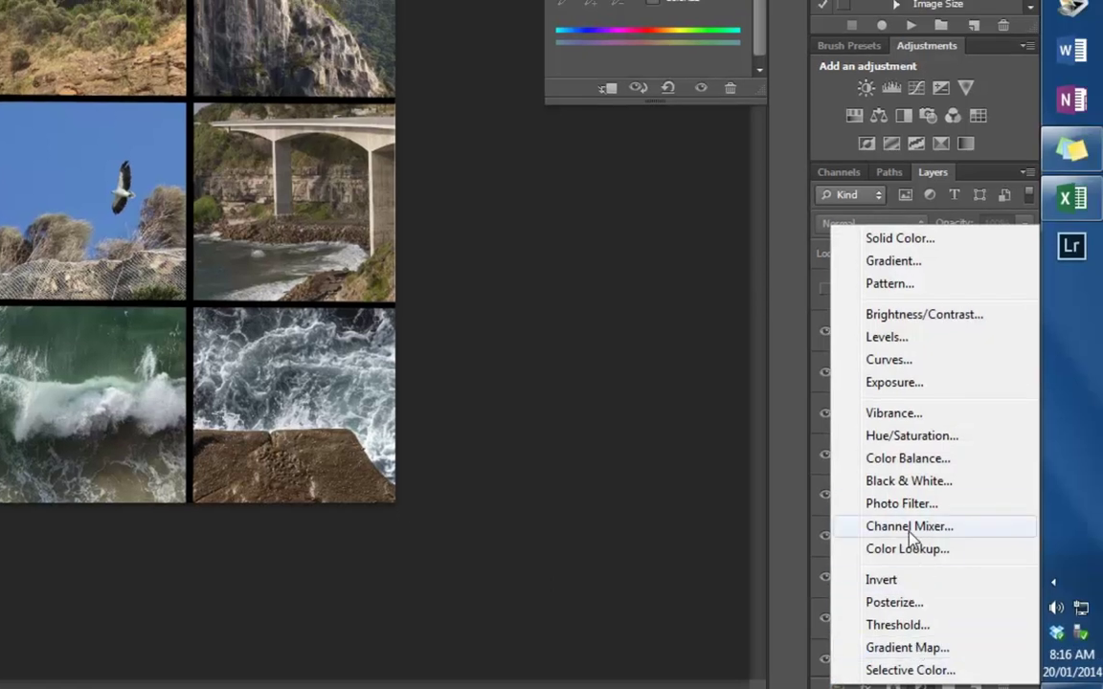
left_click(915, 551)
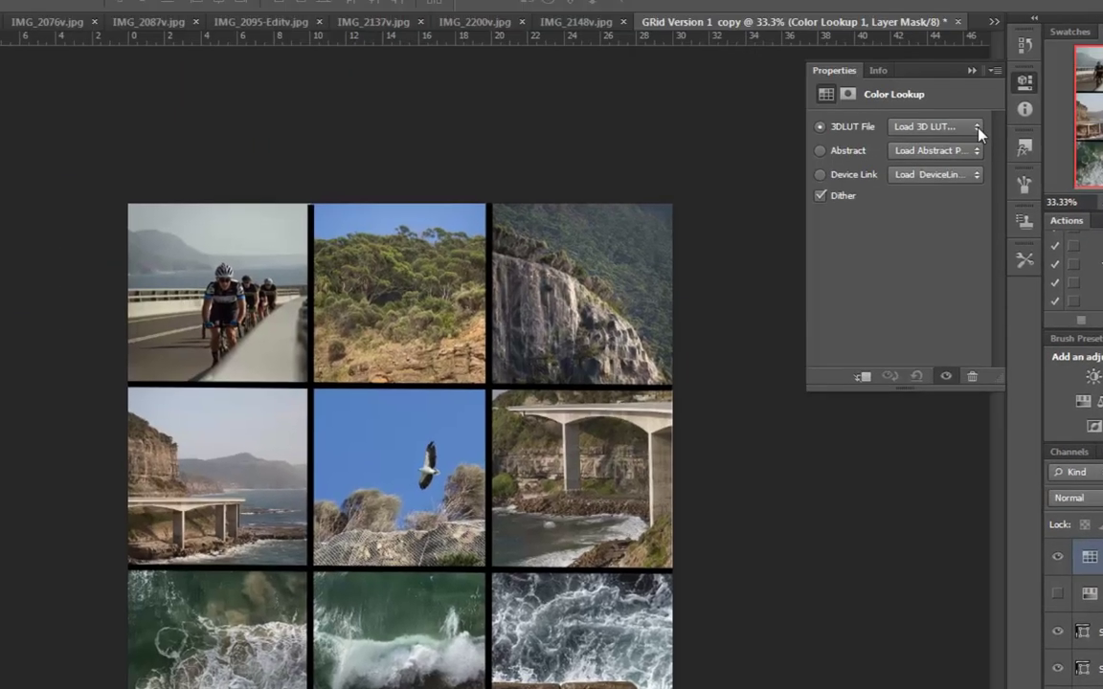
- Try the FallColors, Crisp_Winter, FoggyNight, AnimePalette, TealMagentaGold and Gold-Crimson looks on the grid
left_click(977, 126)
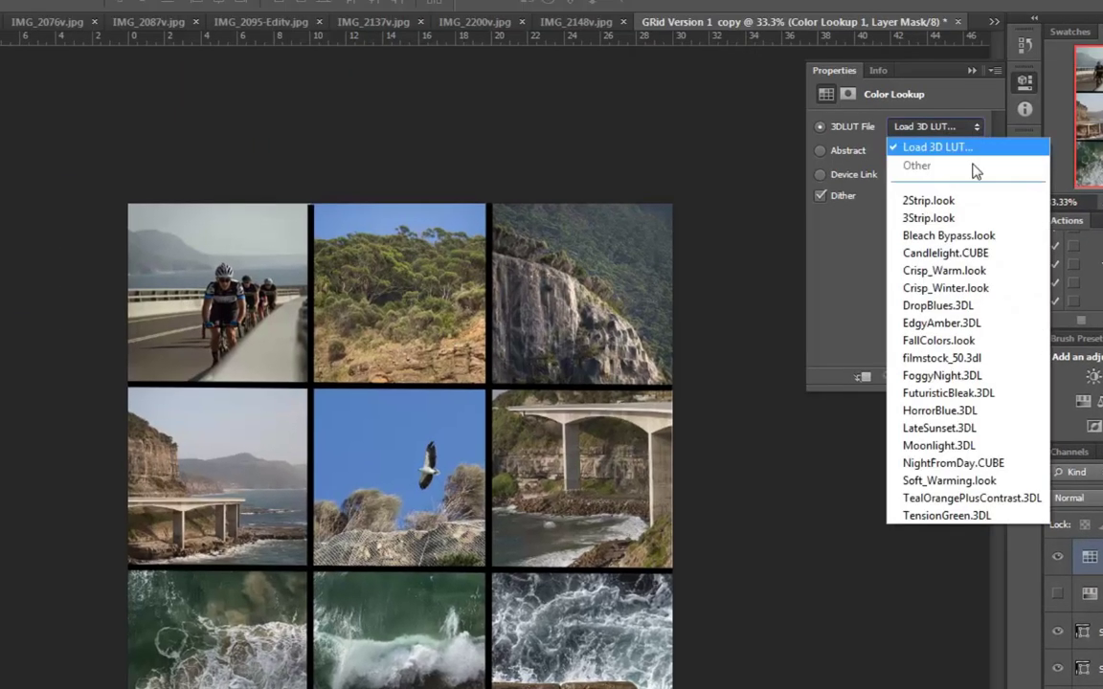
left_click(975, 341)
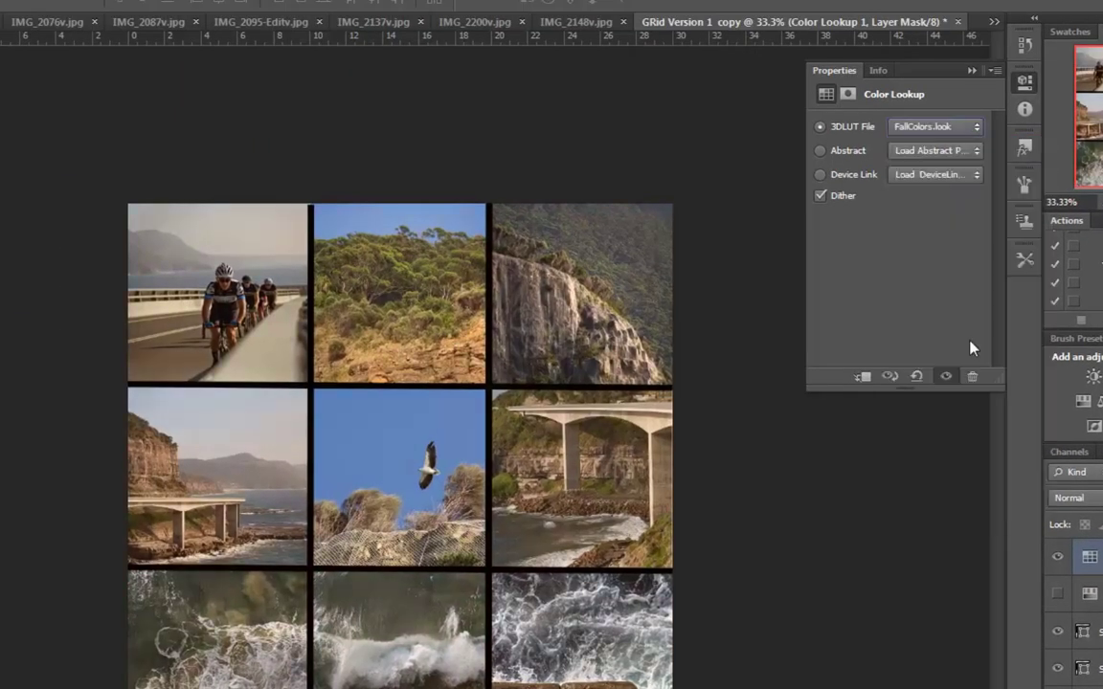
left_click(975, 127)
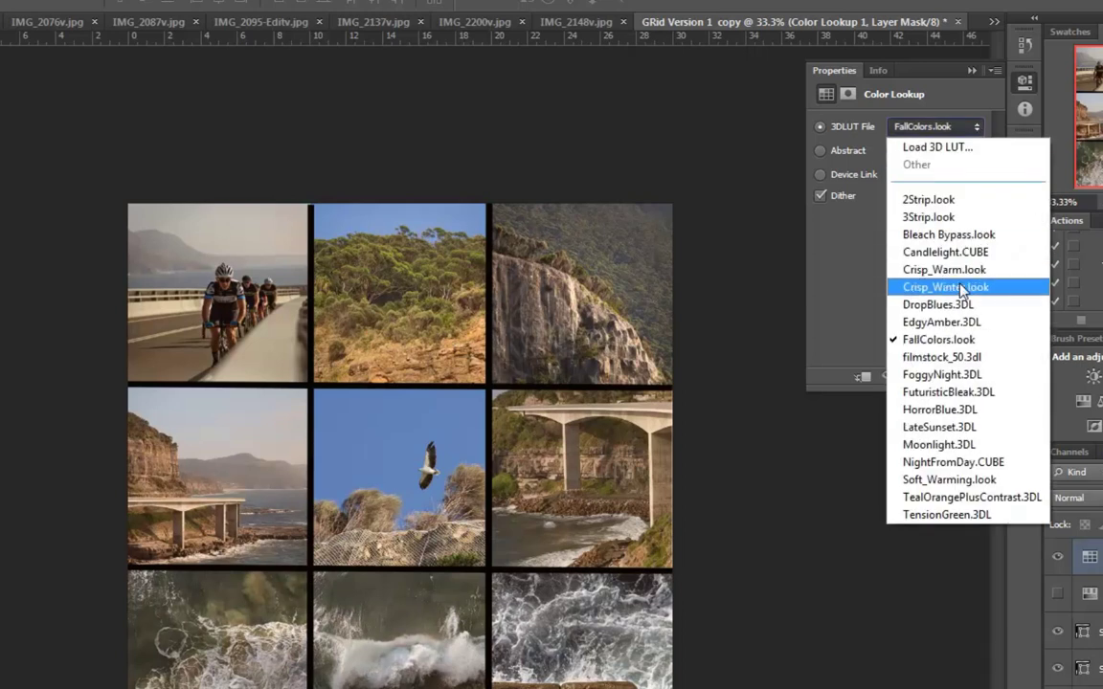
left_click(963, 288)
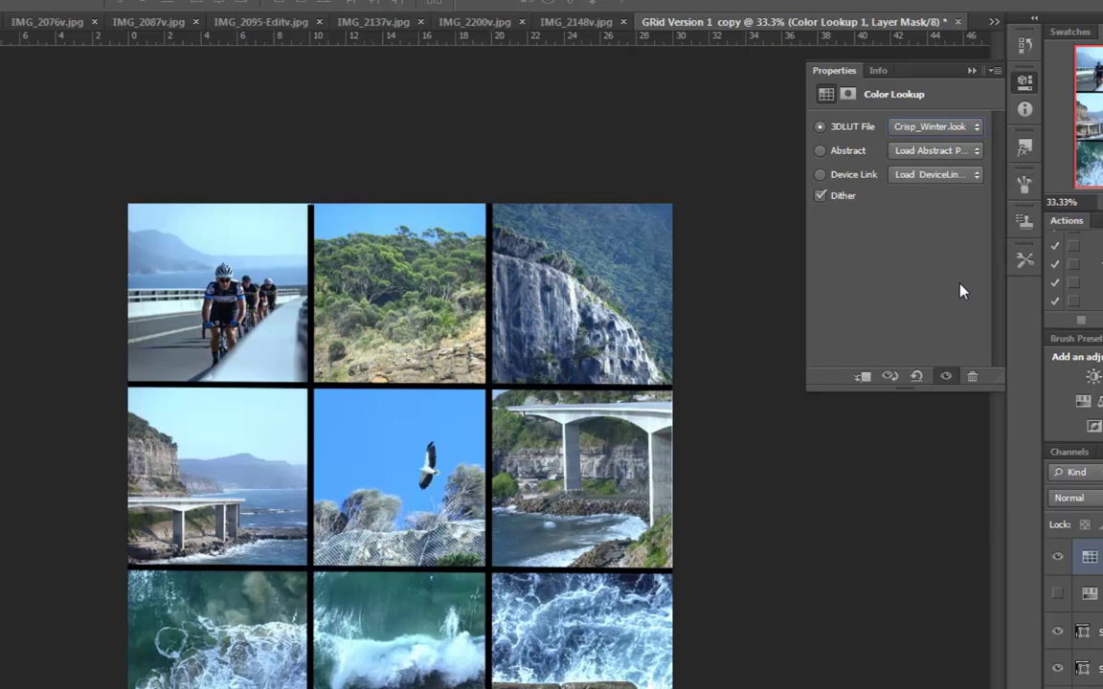
left_click(974, 128)
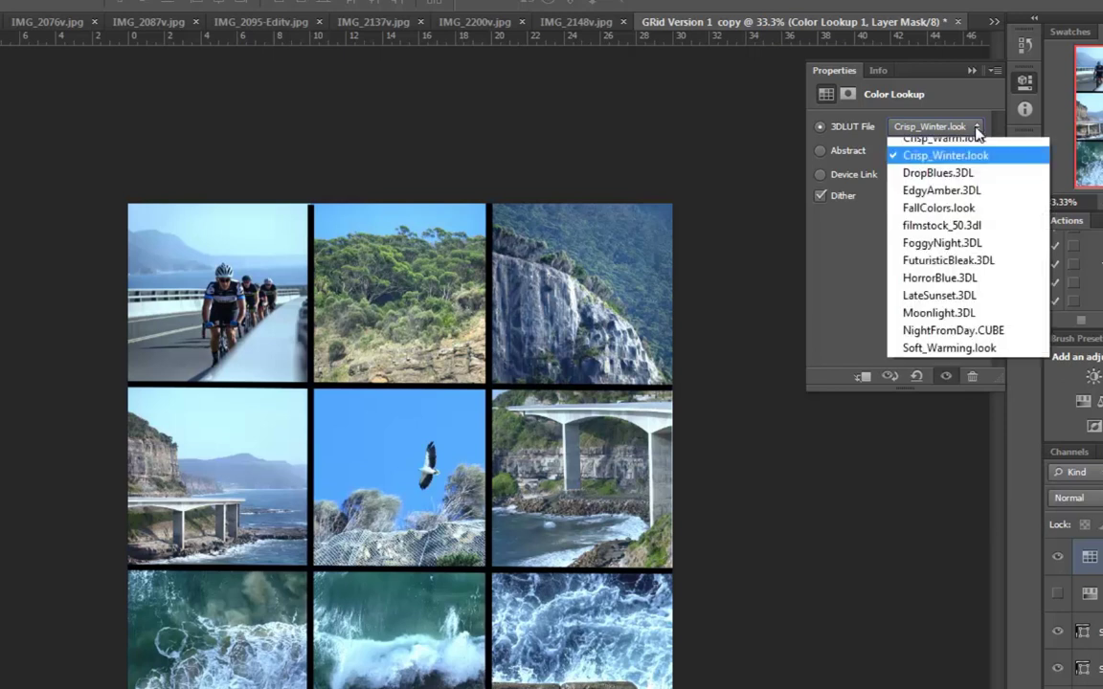
left_click(969, 377)
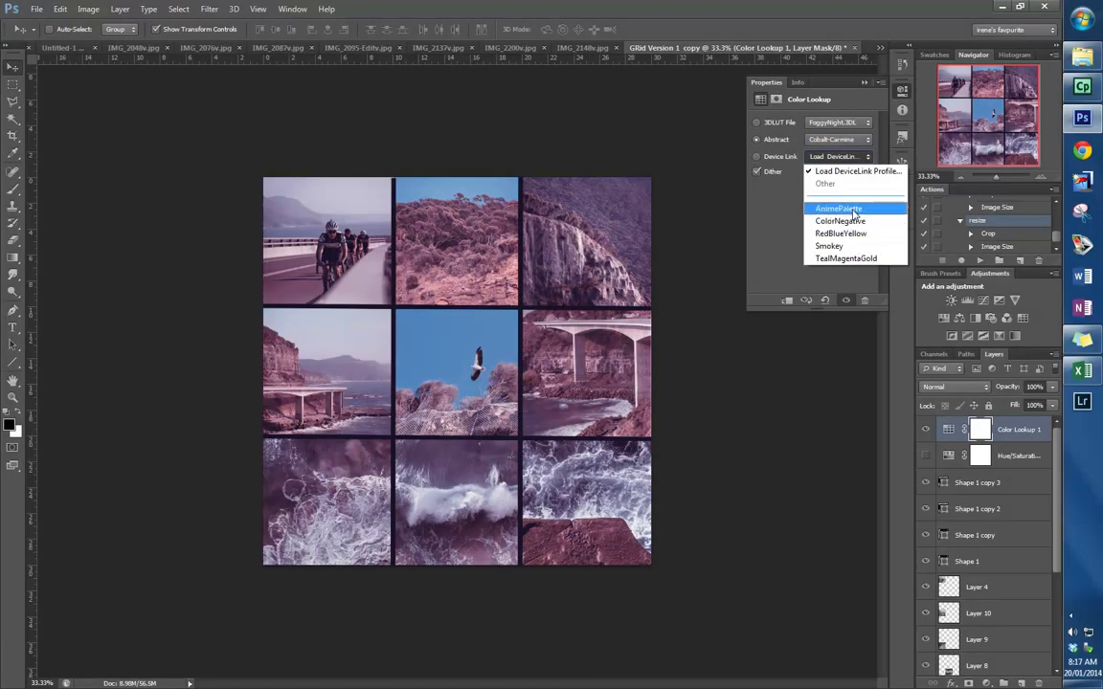
left_click(853, 211)
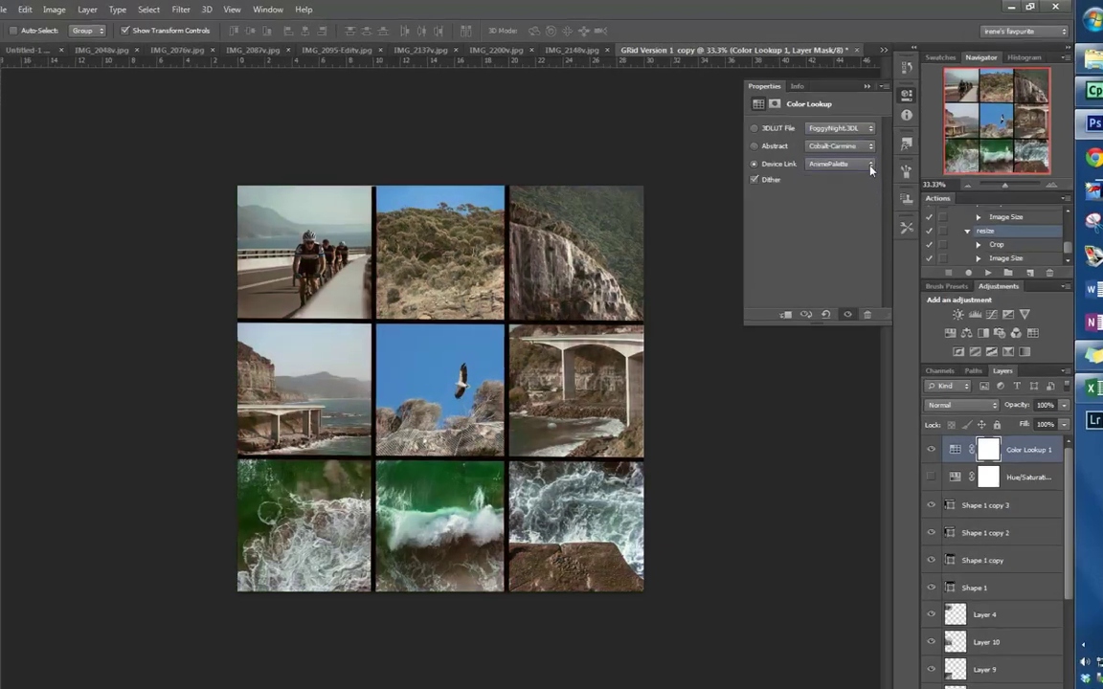
left_click(838, 156)
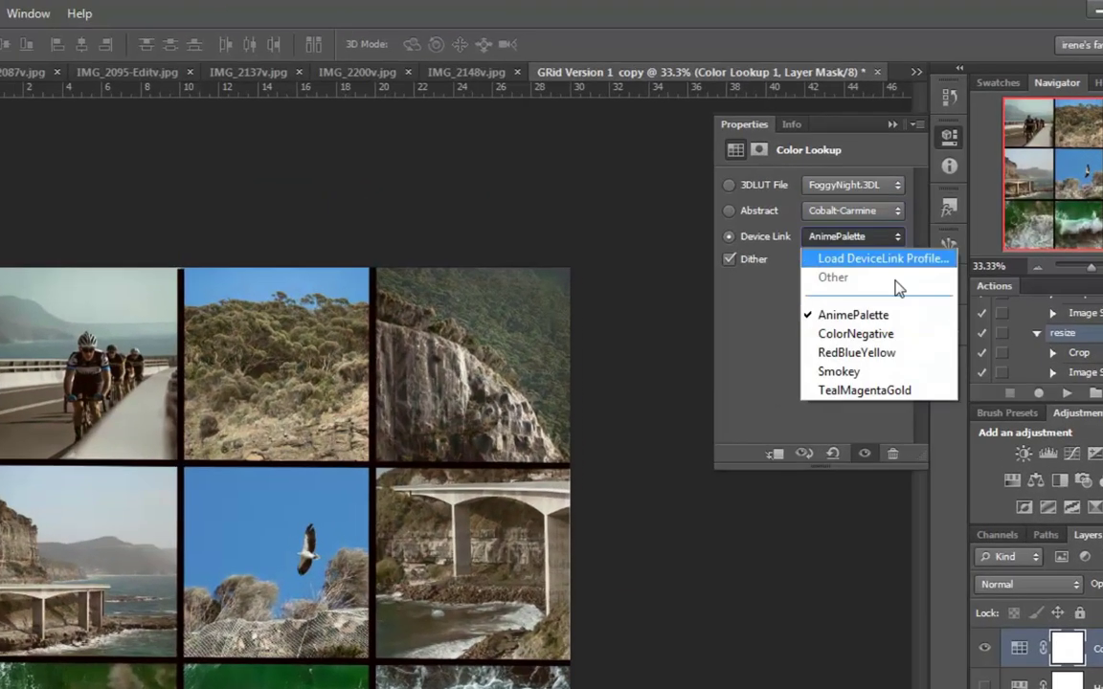
left_click(908, 393)
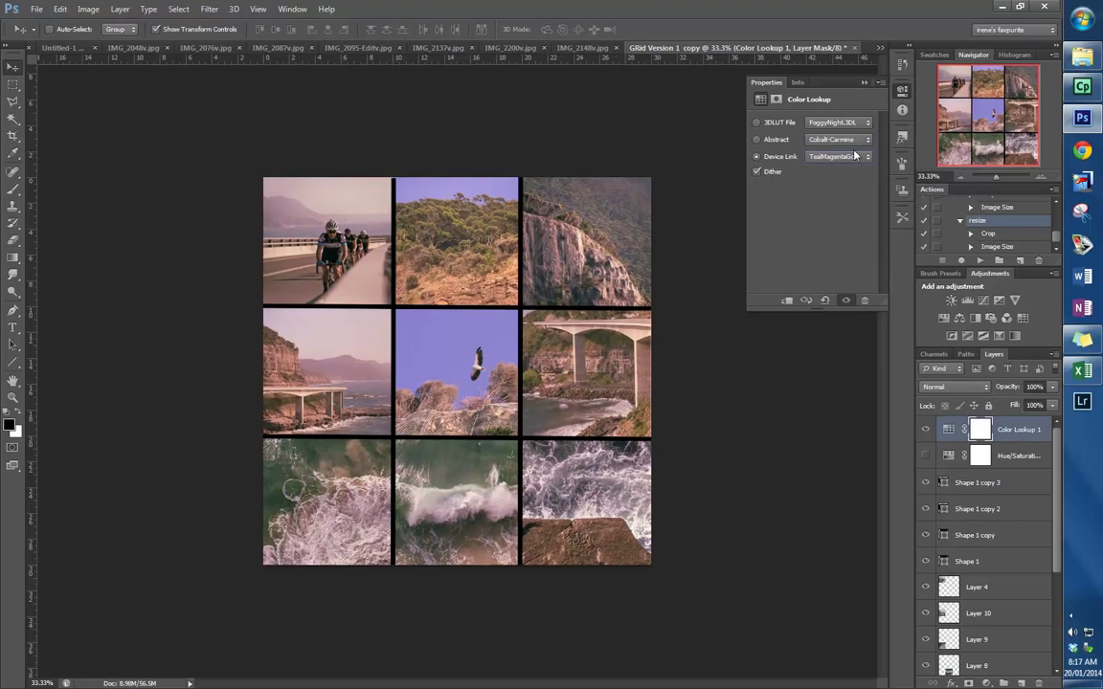
left_click(865, 143)
left_click(838, 226)
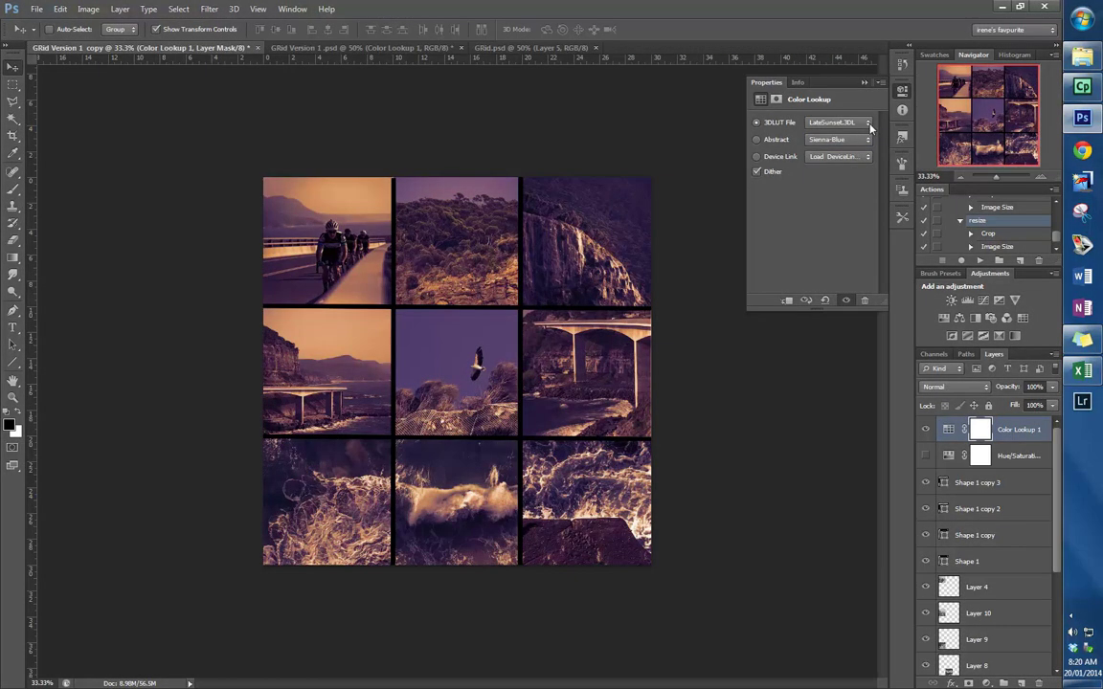
- Settle on the LateSunset.3DL look for a purple-orange tone
left_click(868, 123)
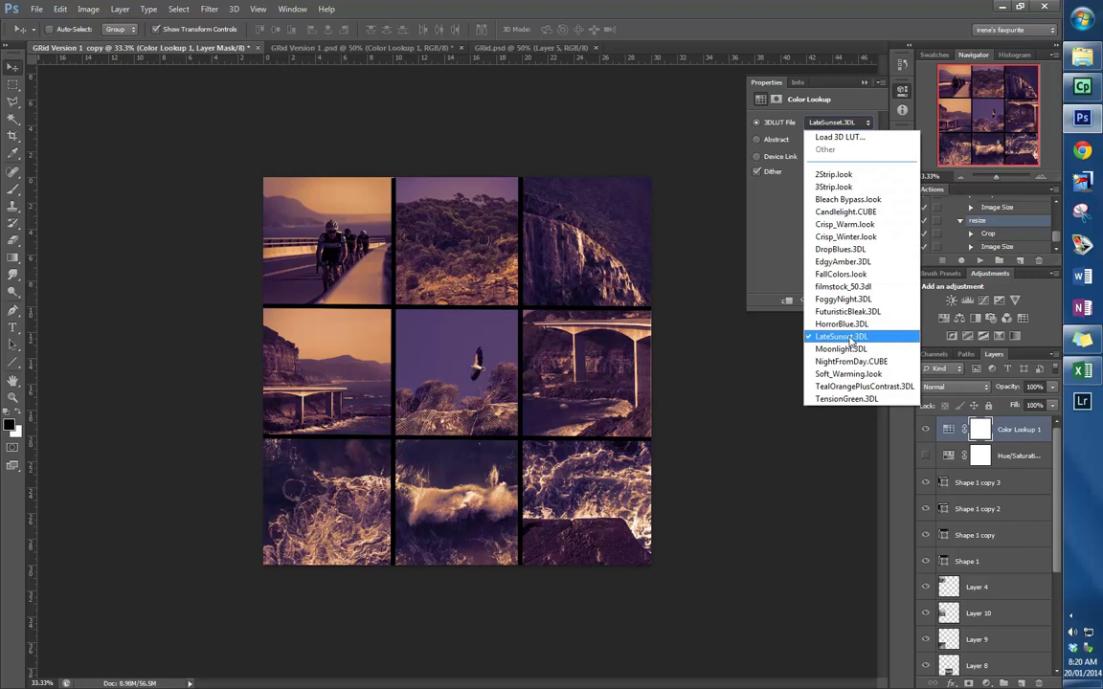
left_click(719, 368)
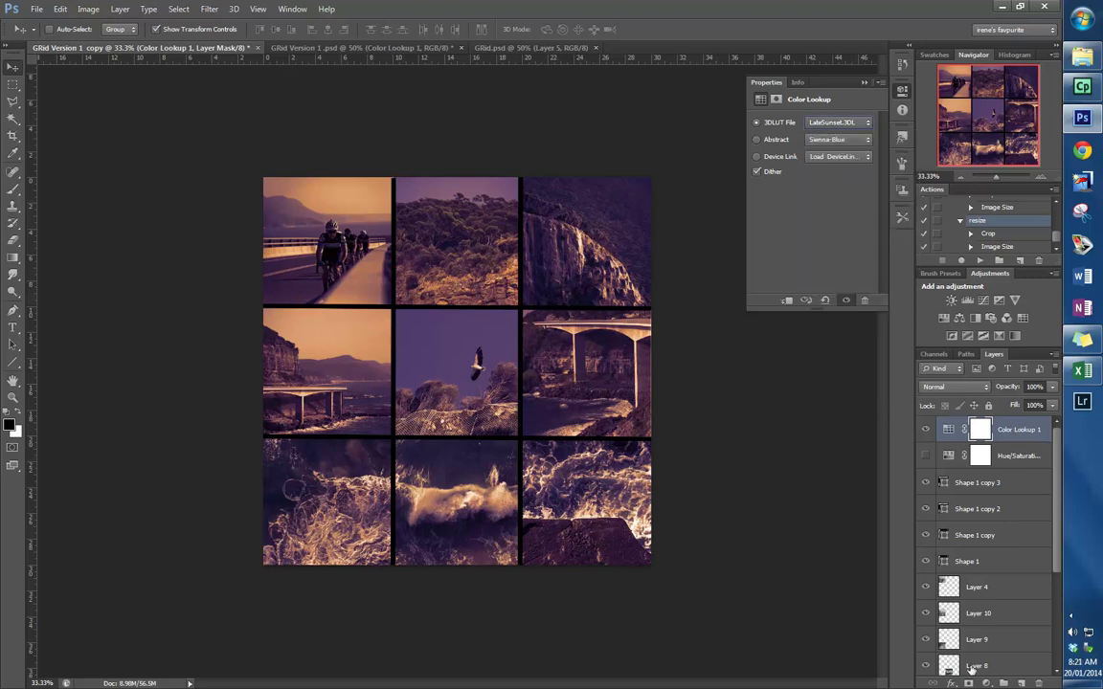
scroll(1057, 518, "down", 5)
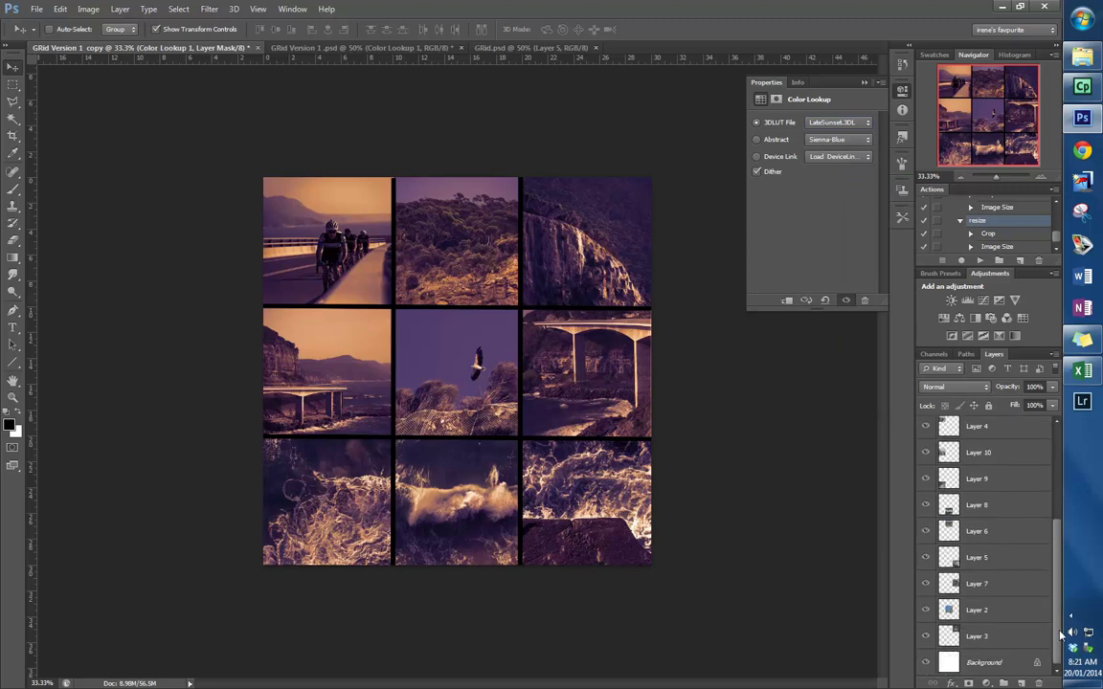
scroll(1053, 513, "up", 5)
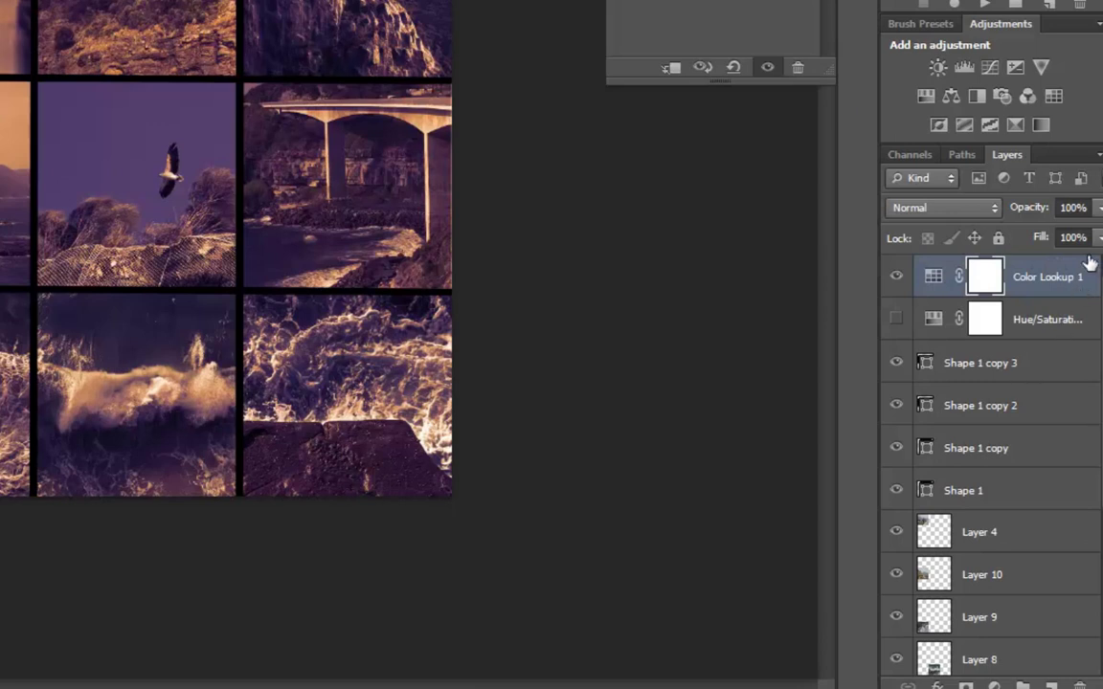
- Flatten the grid to one Background layer and save it as JPEG named 'Trudy final grid'
left_click(1099, 156)
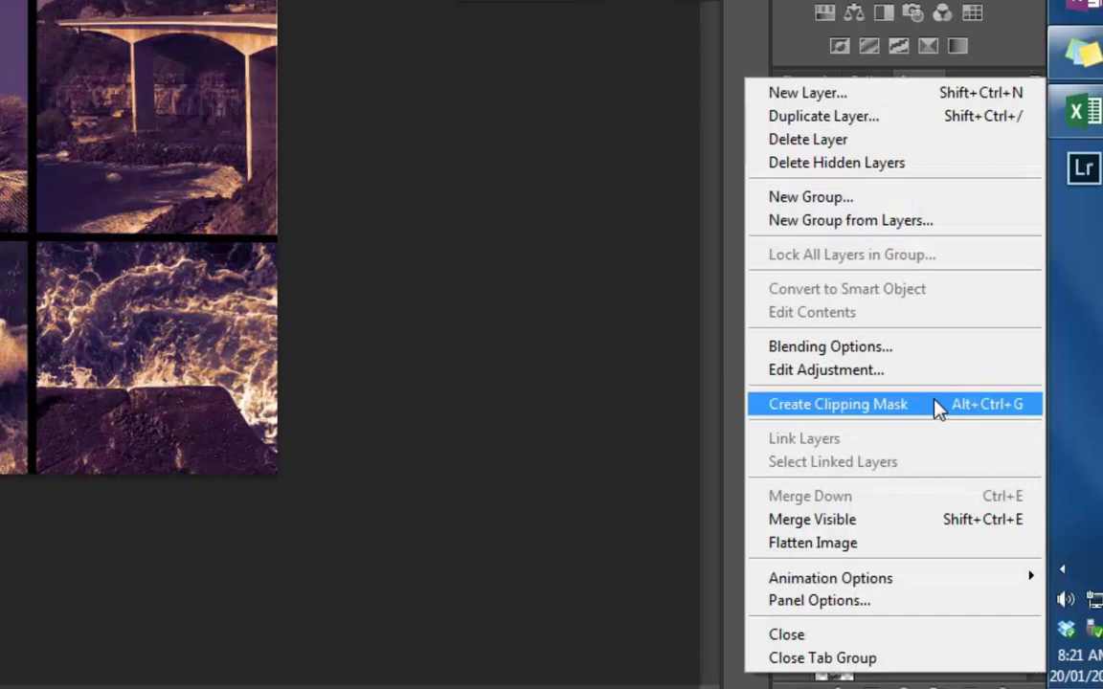
left_click(878, 543)
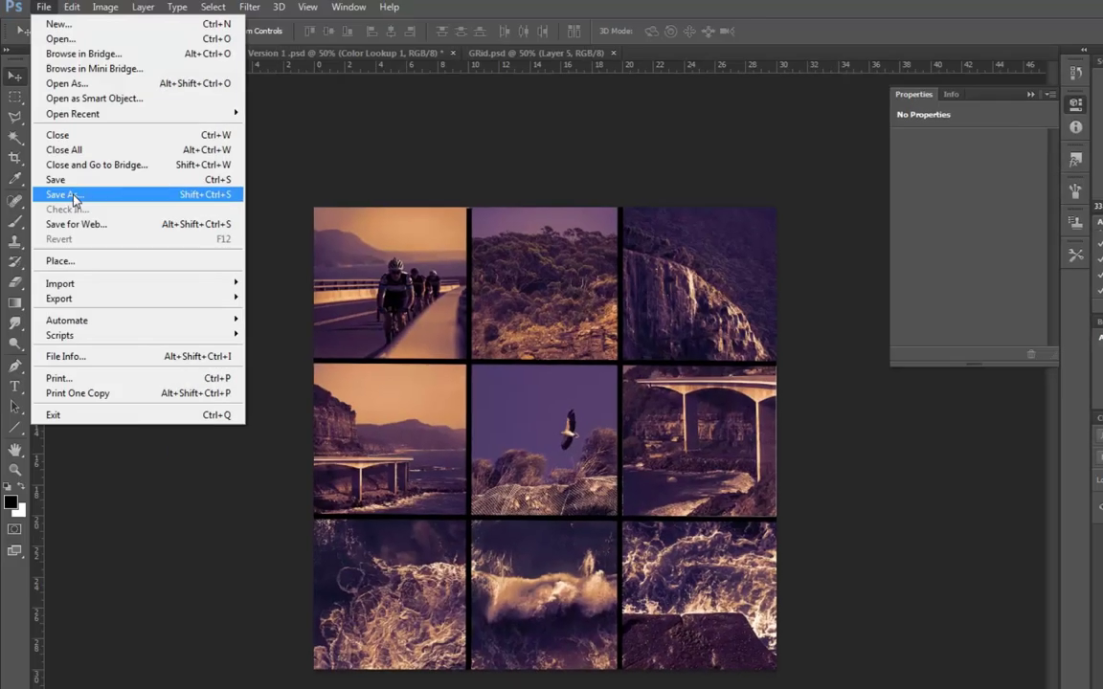
left_click(74, 197)
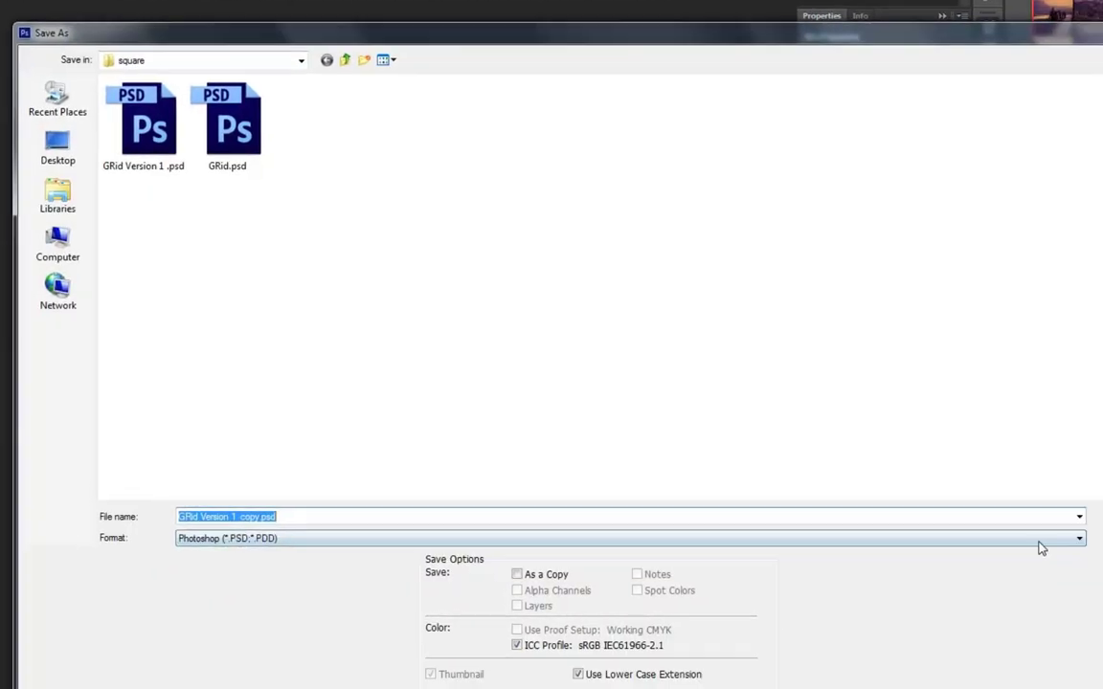
left_click(1077, 539)
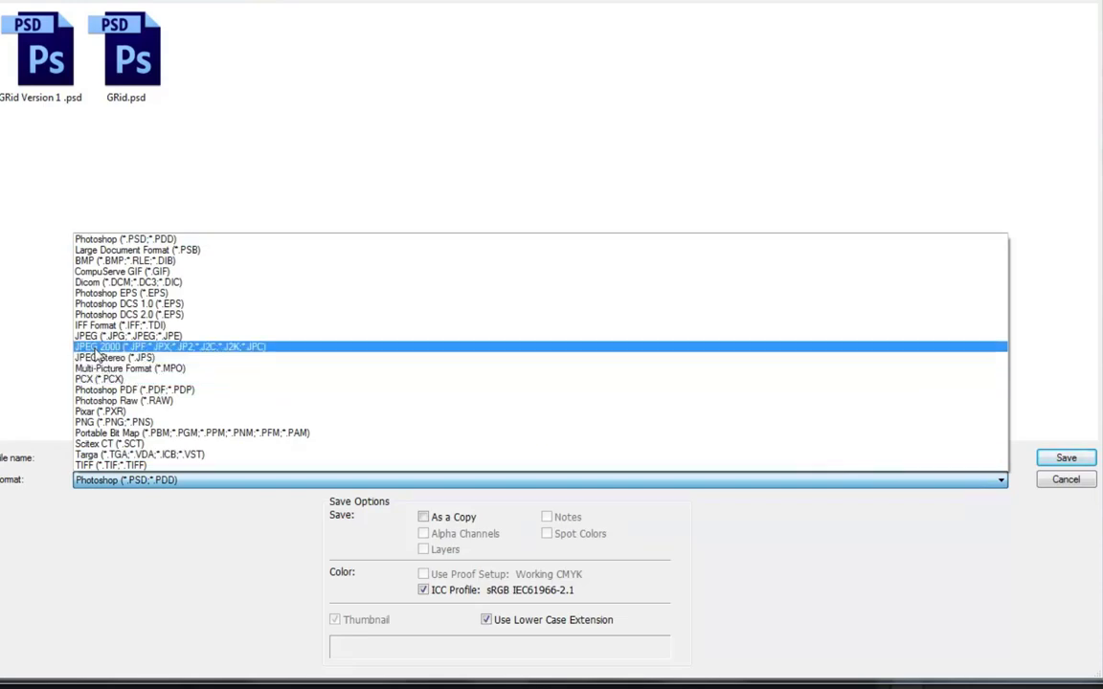
left_click(90, 336)
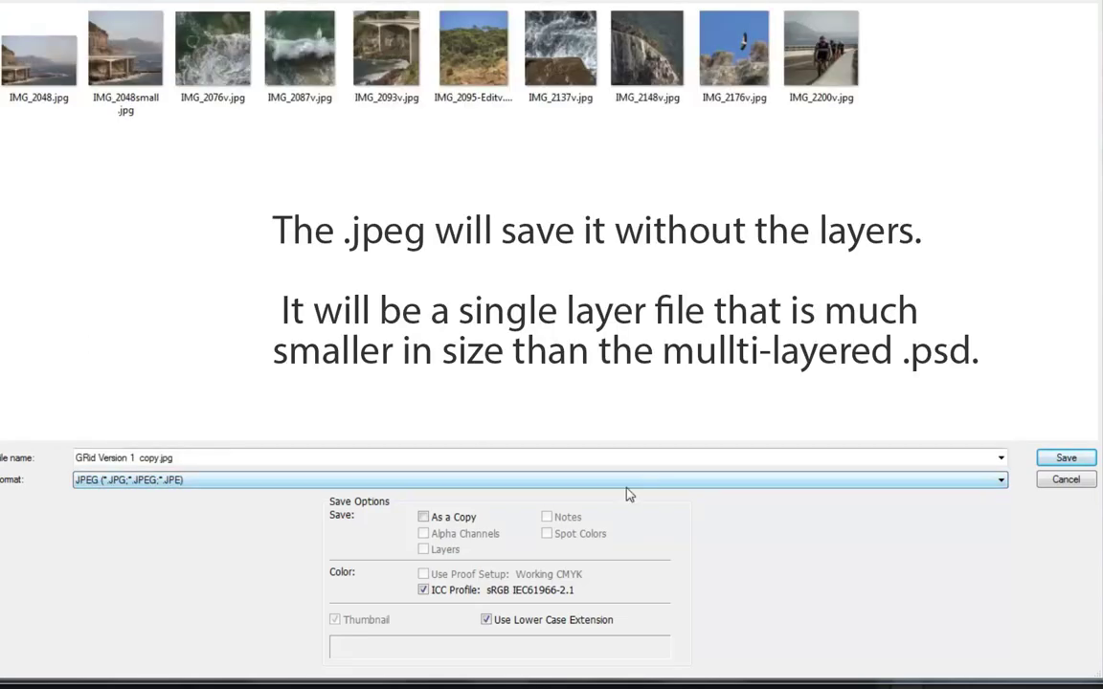
left_click_drag(190, 457, 42, 452)
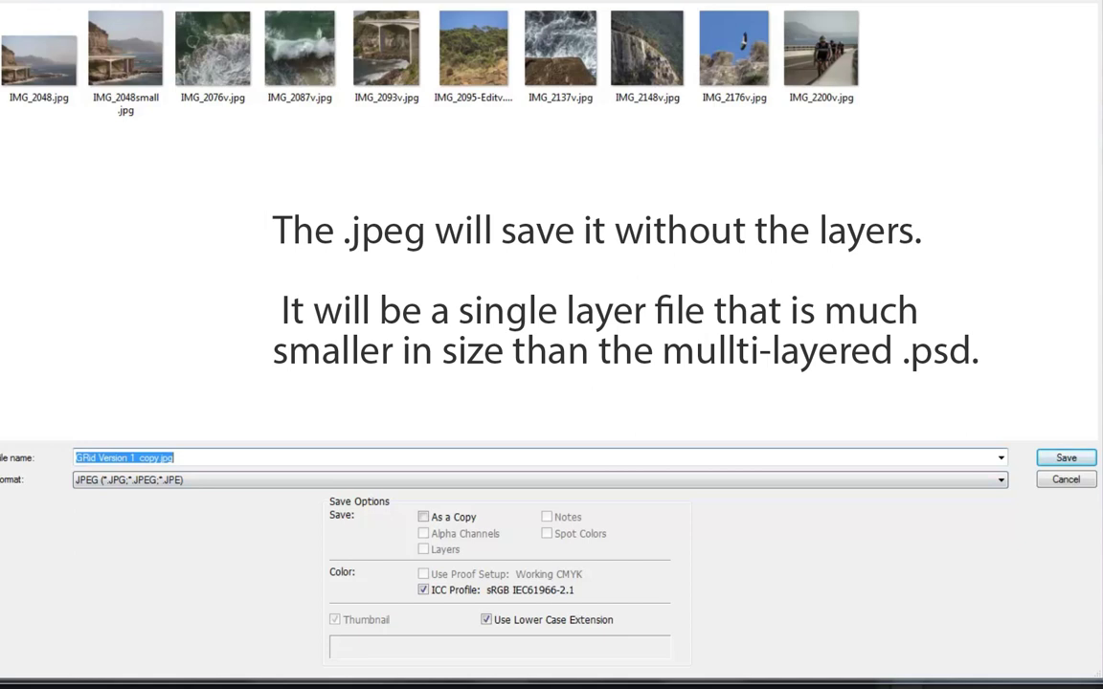
type("T")
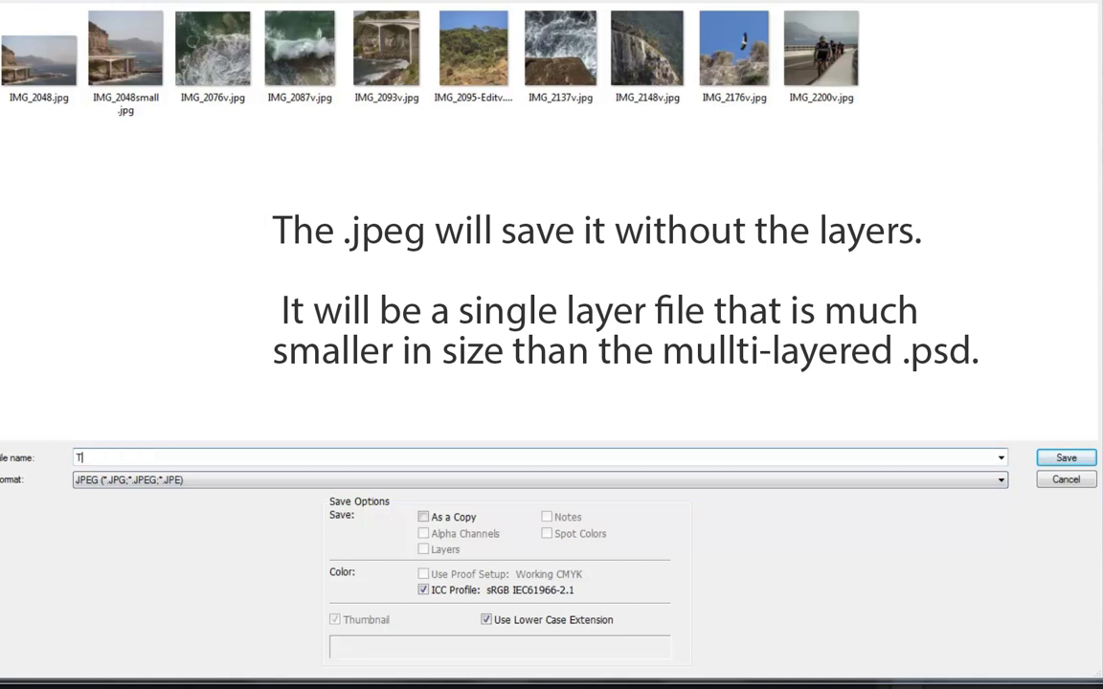
type("rudy ")
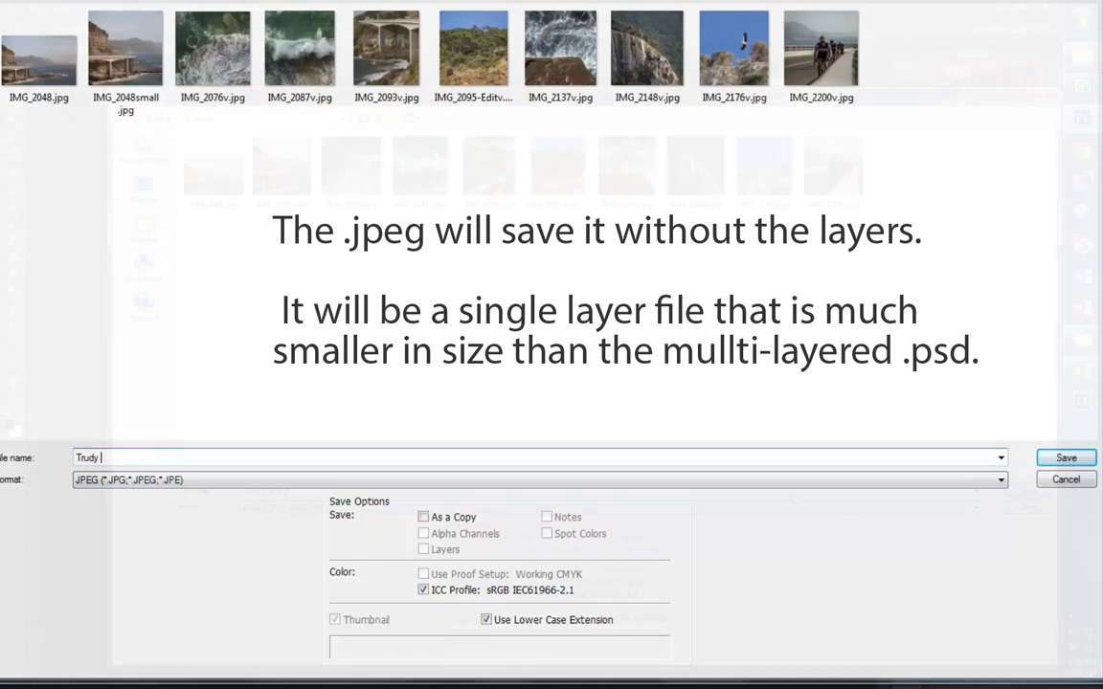
type("final grid")
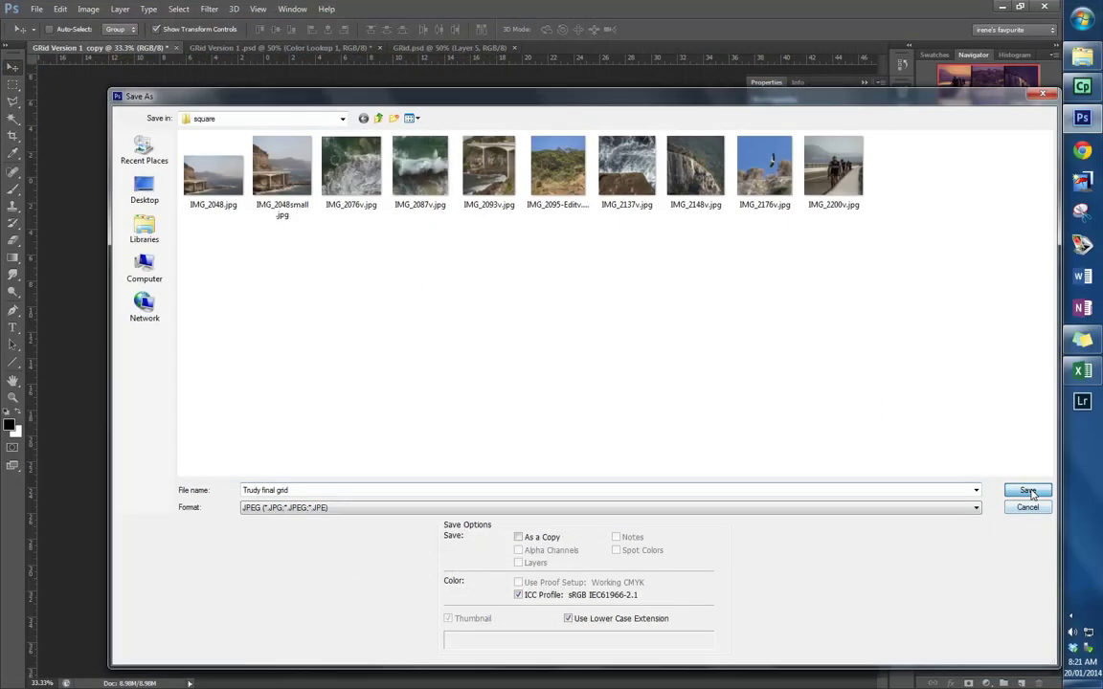